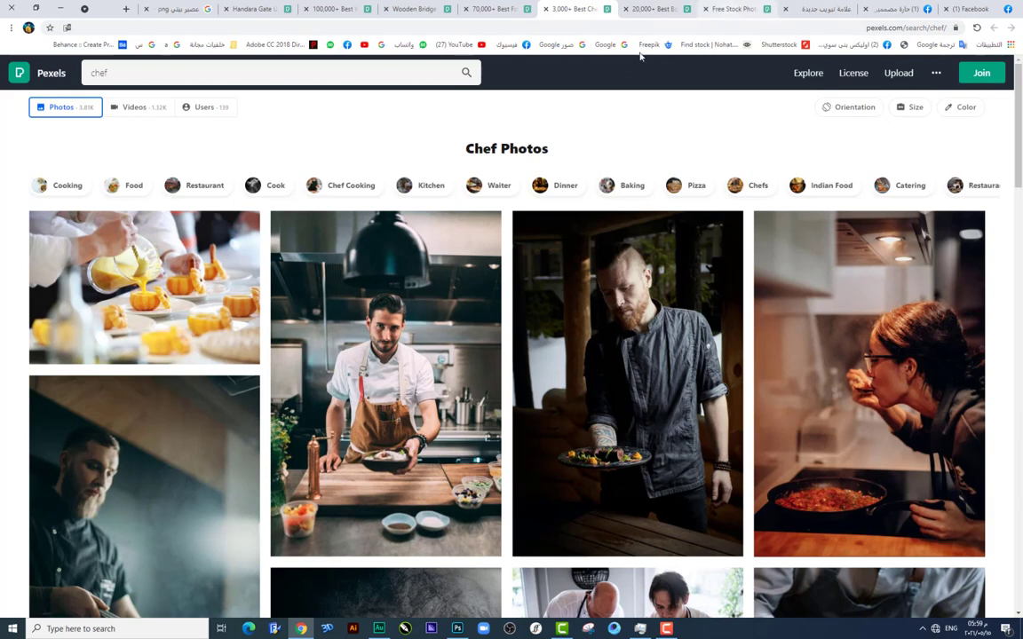
Cycle through the open Pexels searches and settle on Pixabay's mossy 'Wooden Bridge' boardwalk photo page
click(657, 8)
click(510, 7)
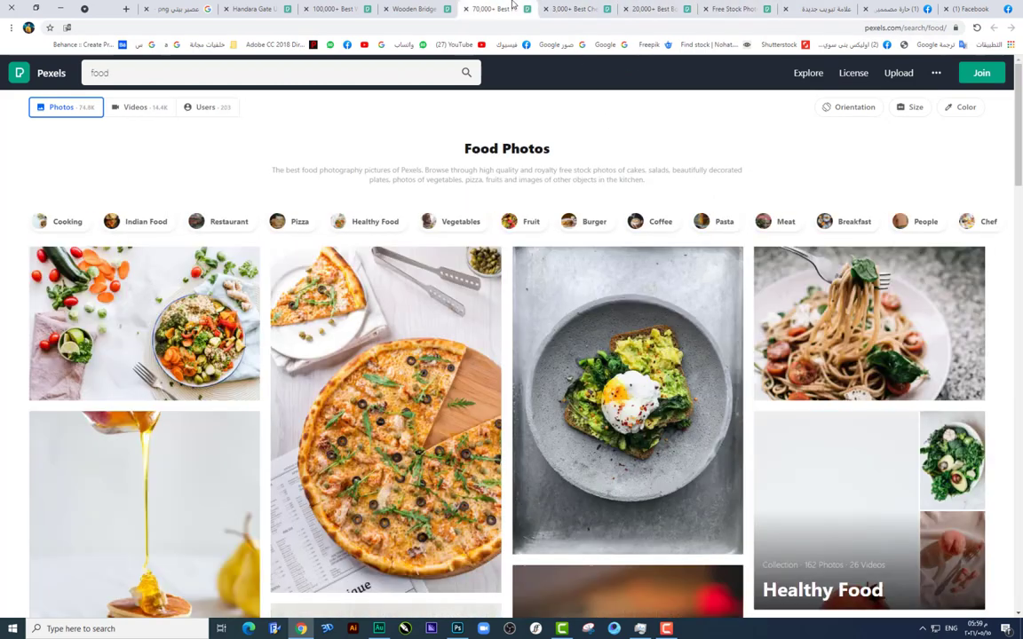
click(423, 7)
click(351, 9)
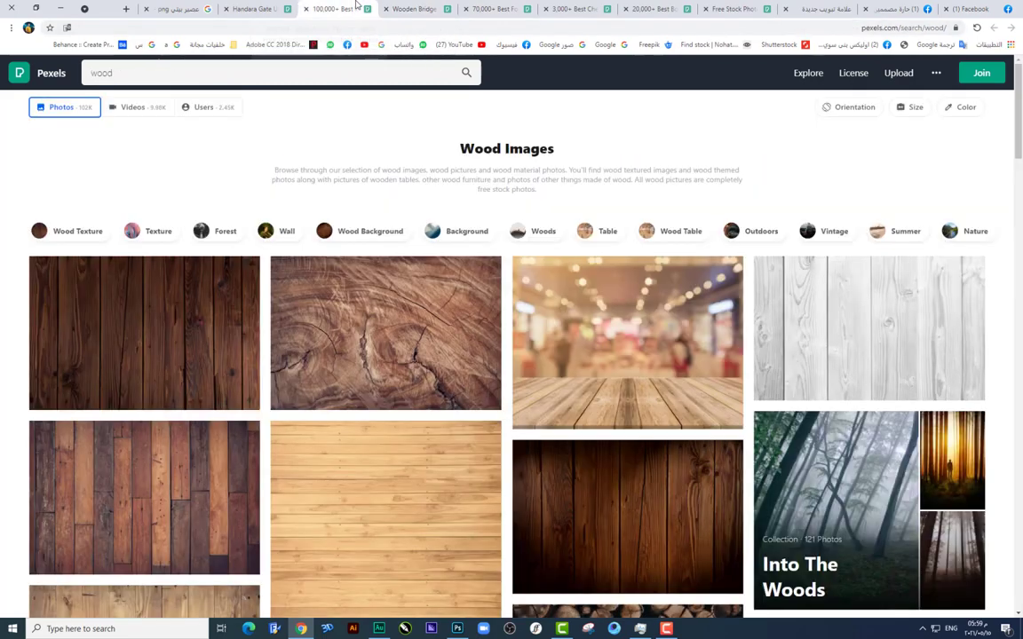
click(262, 9)
click(413, 5)
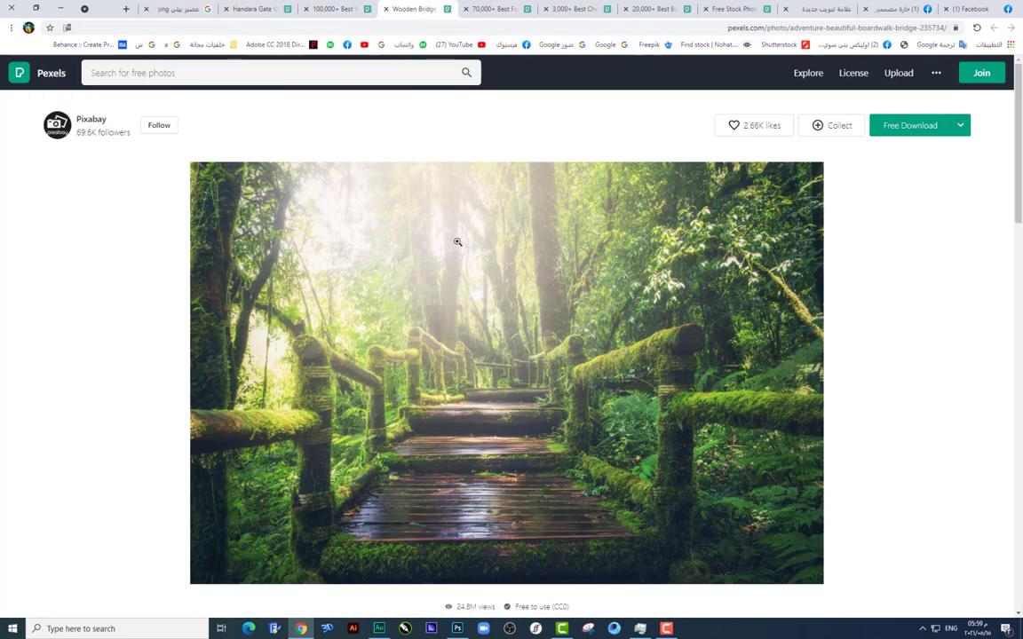
scroll(506, 251, down, 2)
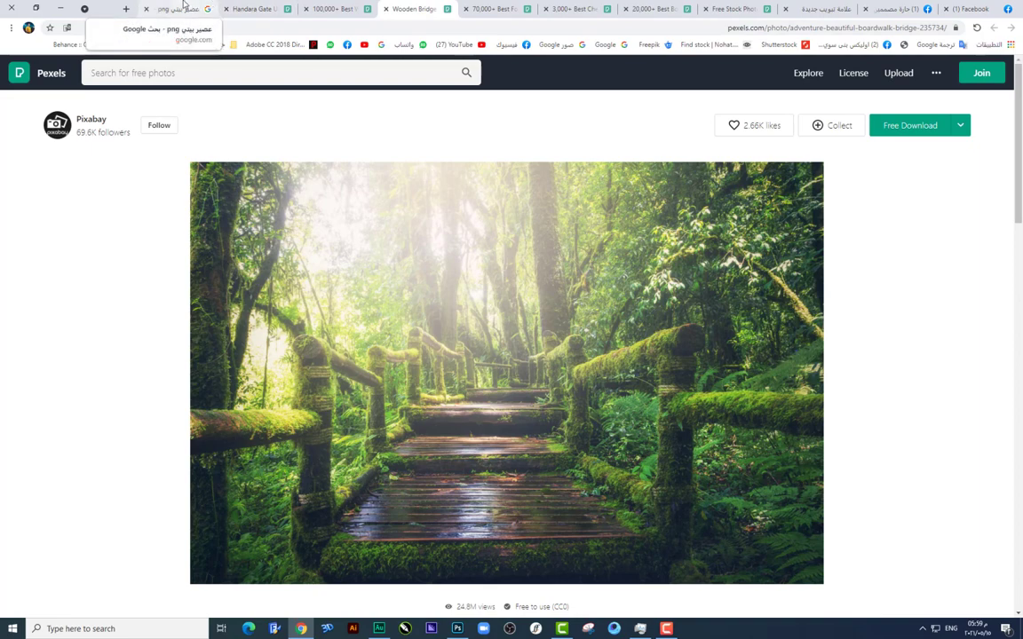
Browse the Juhayna juice carton image results, then minimise Chrome to show the desktop
click(185, 8)
drag(1001, 67, 866, 103)
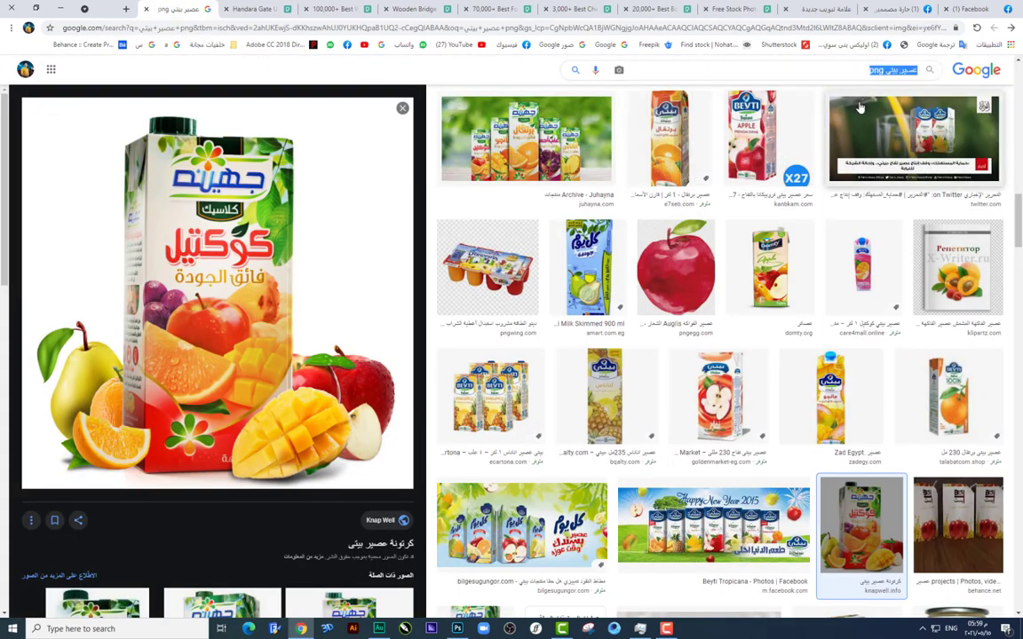
scroll(784, 224, down, 5)
scroll(784, 224, up, 10)
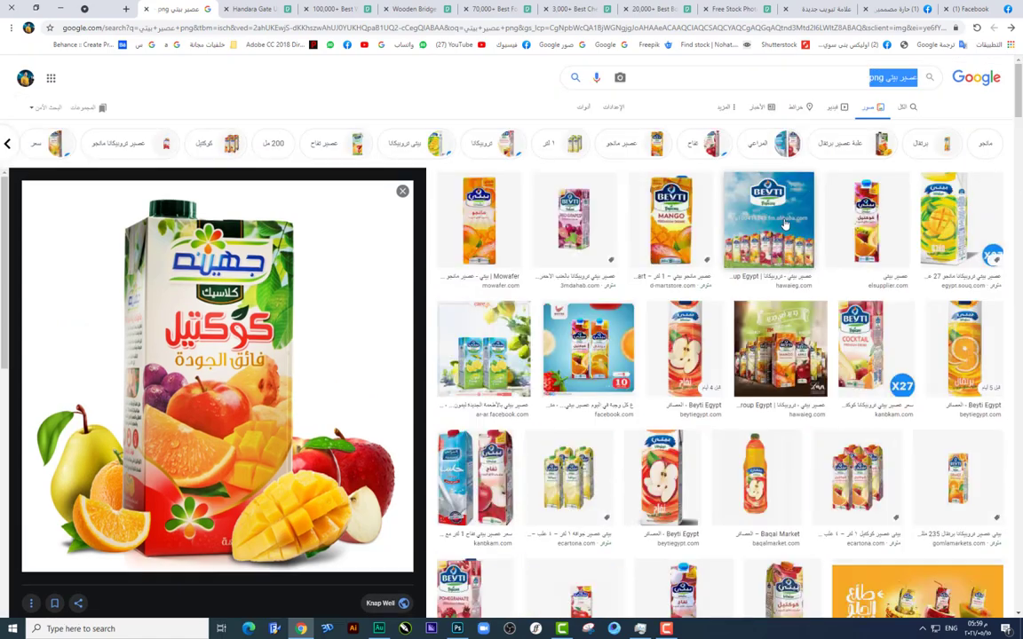
scroll(784, 224, down, 3)
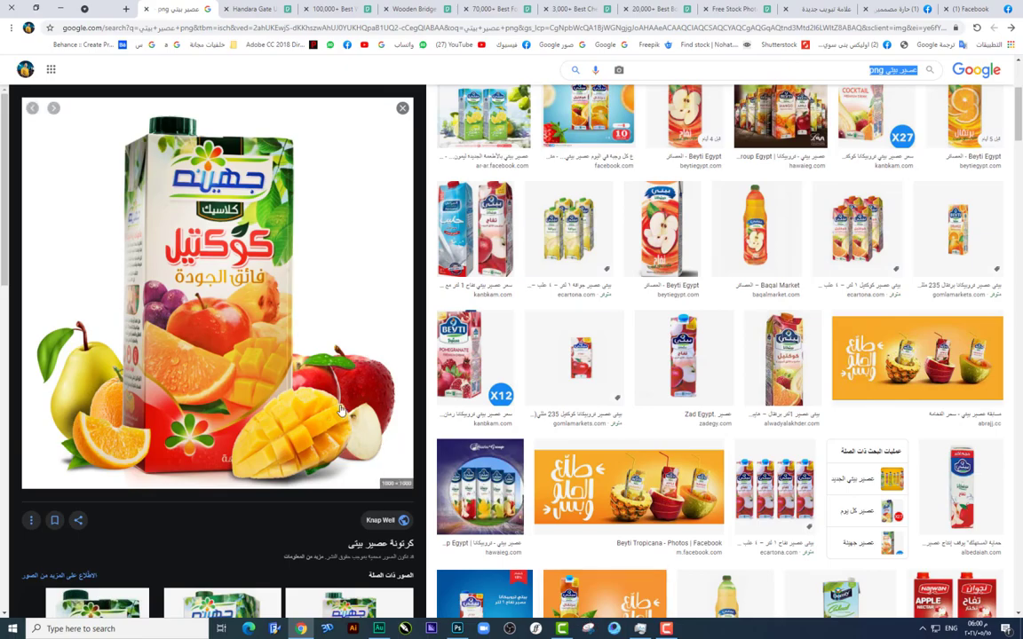
key(super+d)
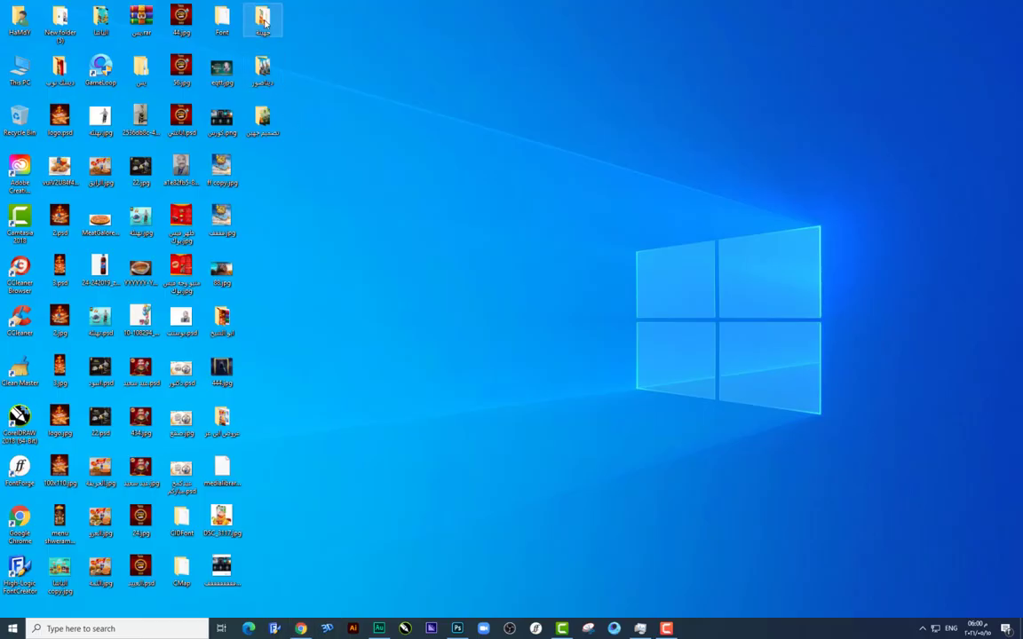
Open the جهينة folder and preview the forest photo and Juhayna logo in Photo Viewer
double_click(262, 20)
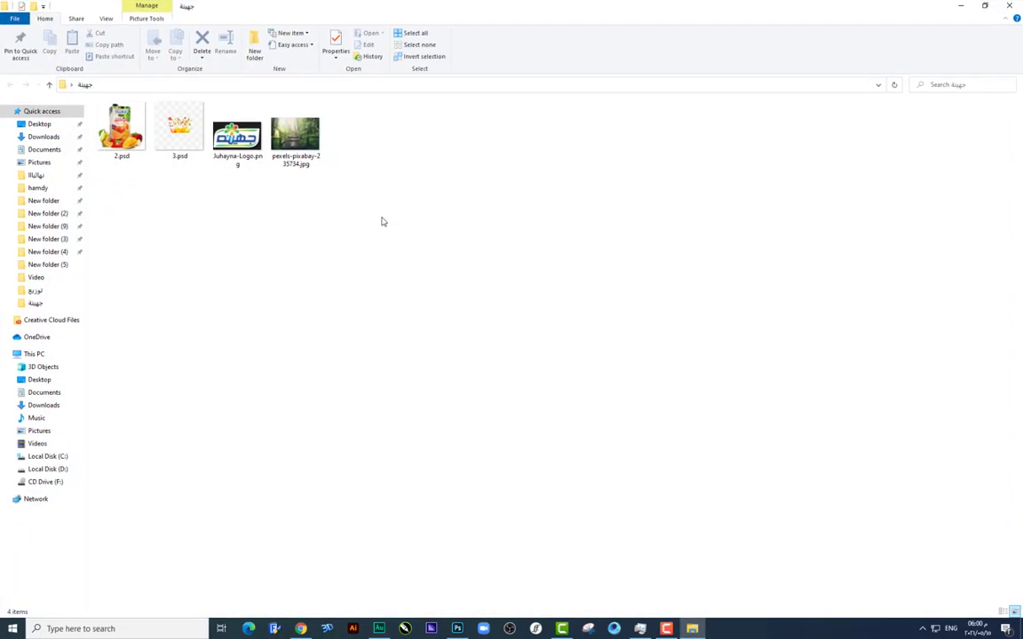
double_click(298, 141)
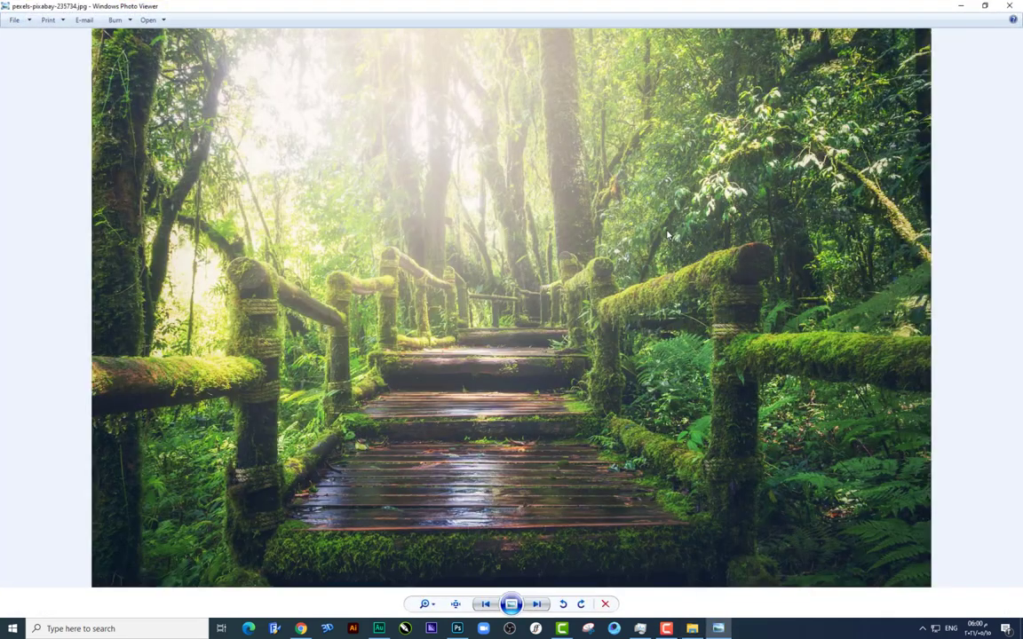
key(Right)
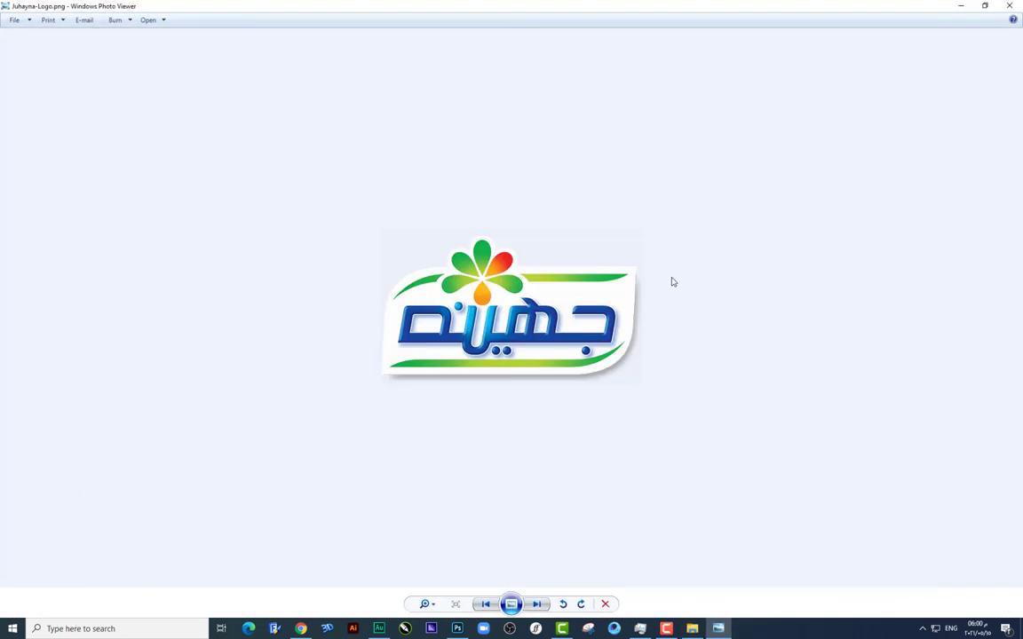
key(Left)
key(Right)
key(alt+F4)
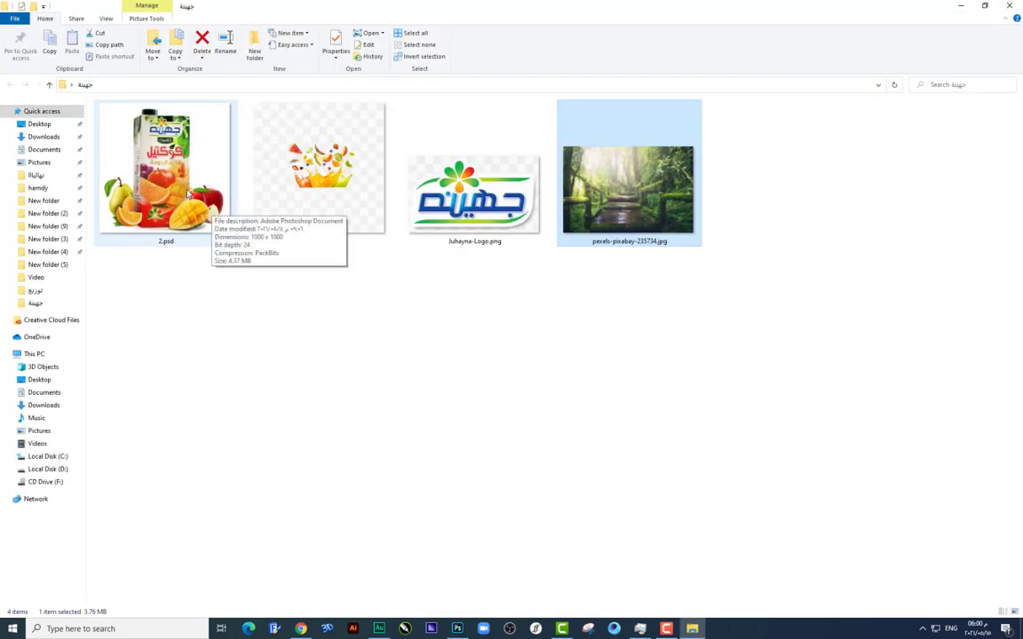
Look over 2.psd and 3.psd, then drag the forest JPG onto Photoshop
click(214, 215)
click(303, 204)
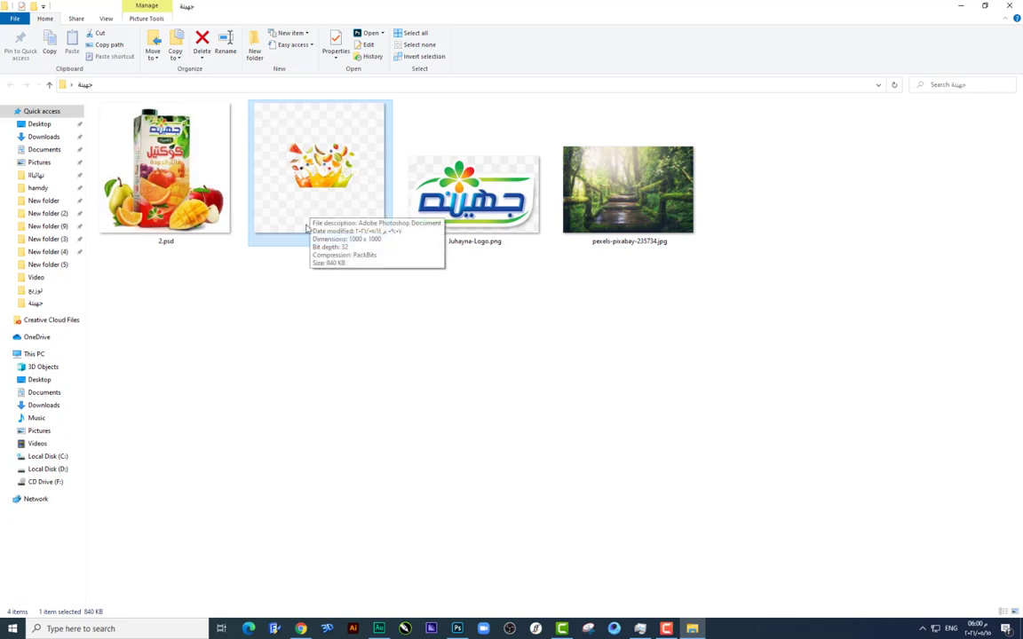
click(459, 270)
mouse_move(658, 193)
mouse_down()
mouse_move(660, 11)
mouse_move(587, 93)
mouse_up()
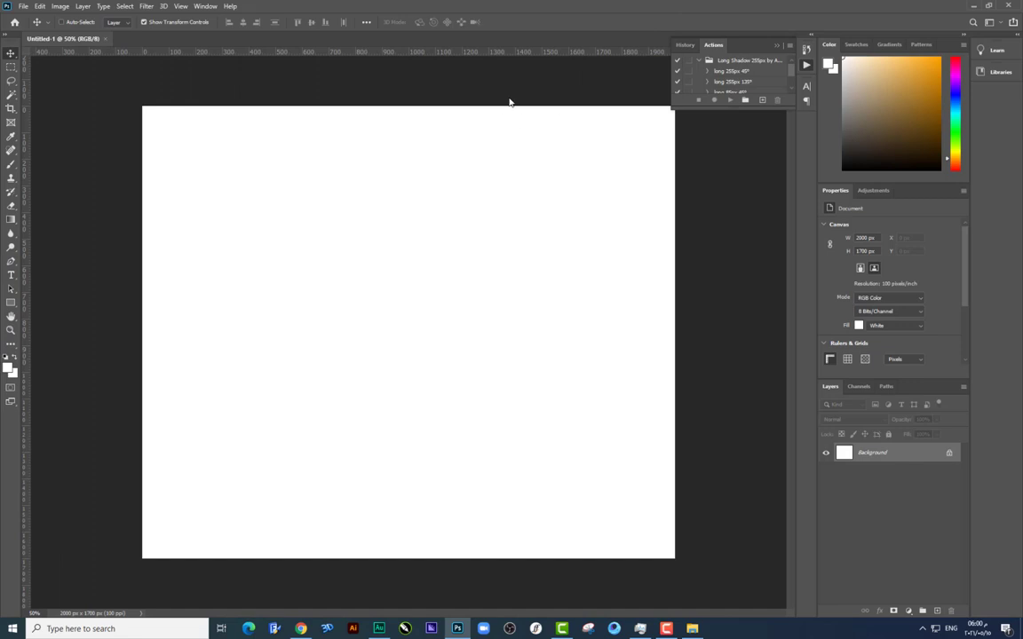
Open pexels-pixabay-235734.jpg and resize it to 100 cm wide (2835 × 1890 px, 72 ppi)
drag(587, 93, 326, 206)
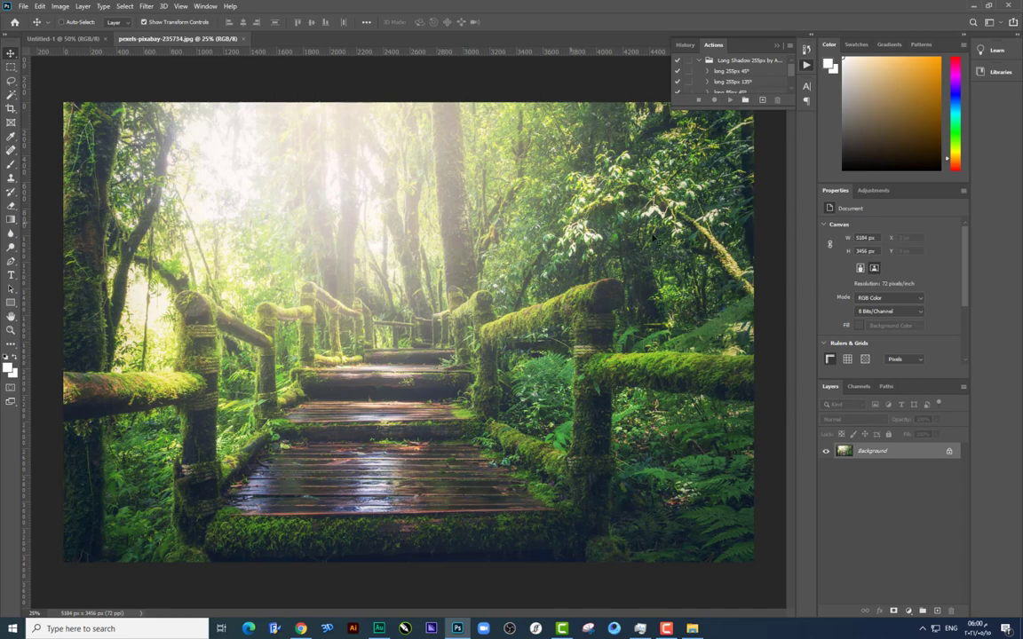
click(60, 7)
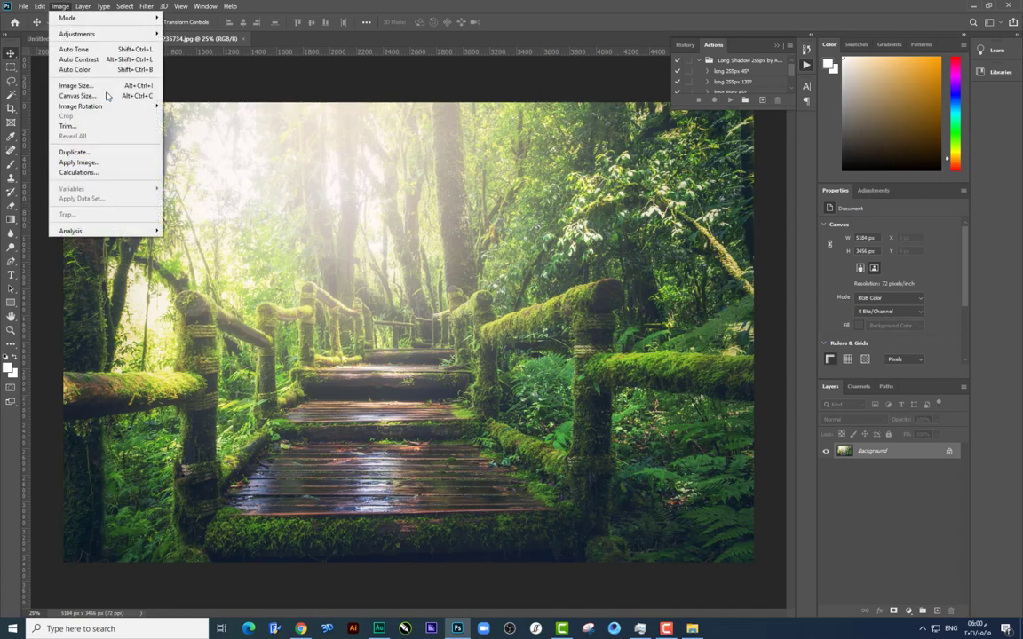
click(102, 83)
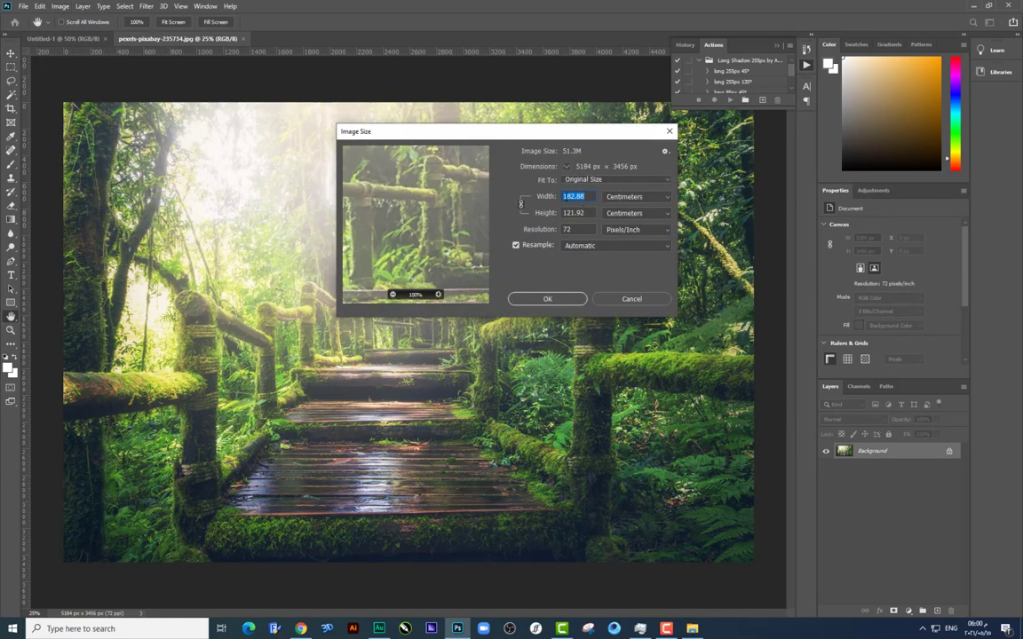
text(100)
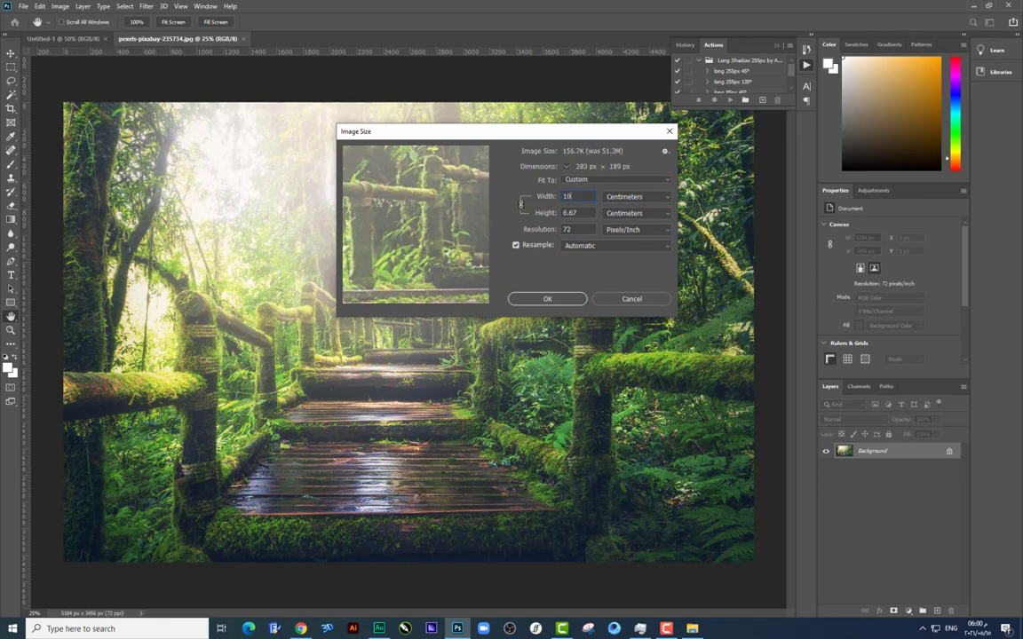
key(Return)
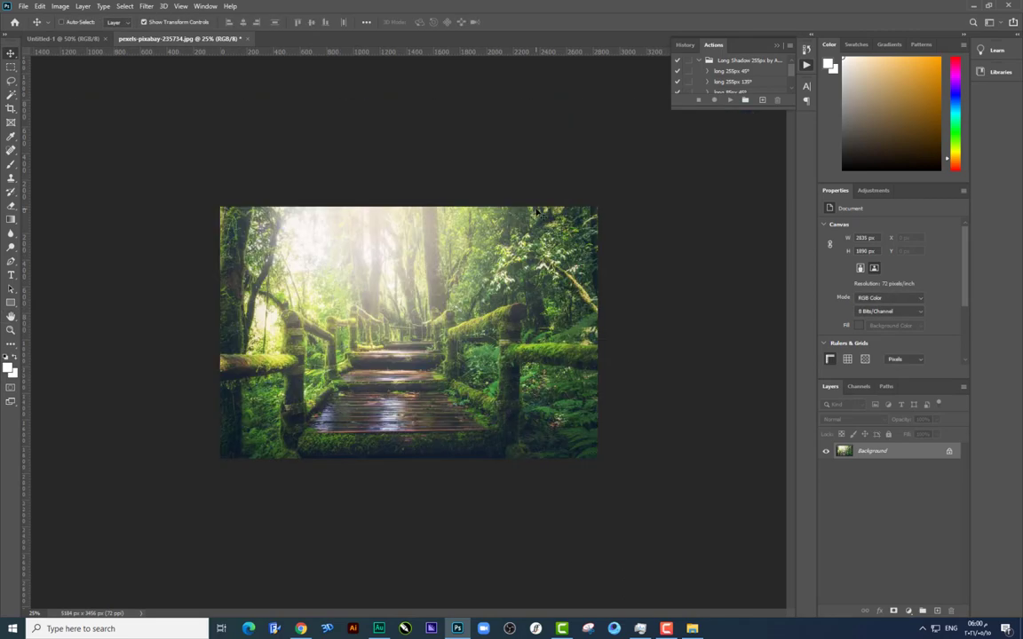
key(ctrl+plus)
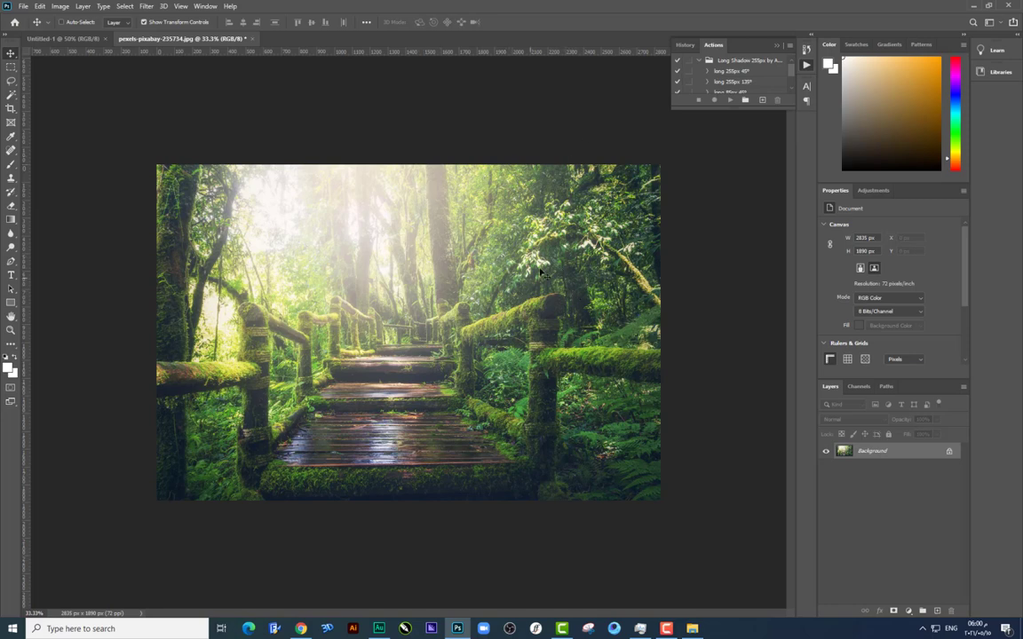
Back in the جهينة folder, open the juice carton file 2.psd in Photoshop
click(692, 629)
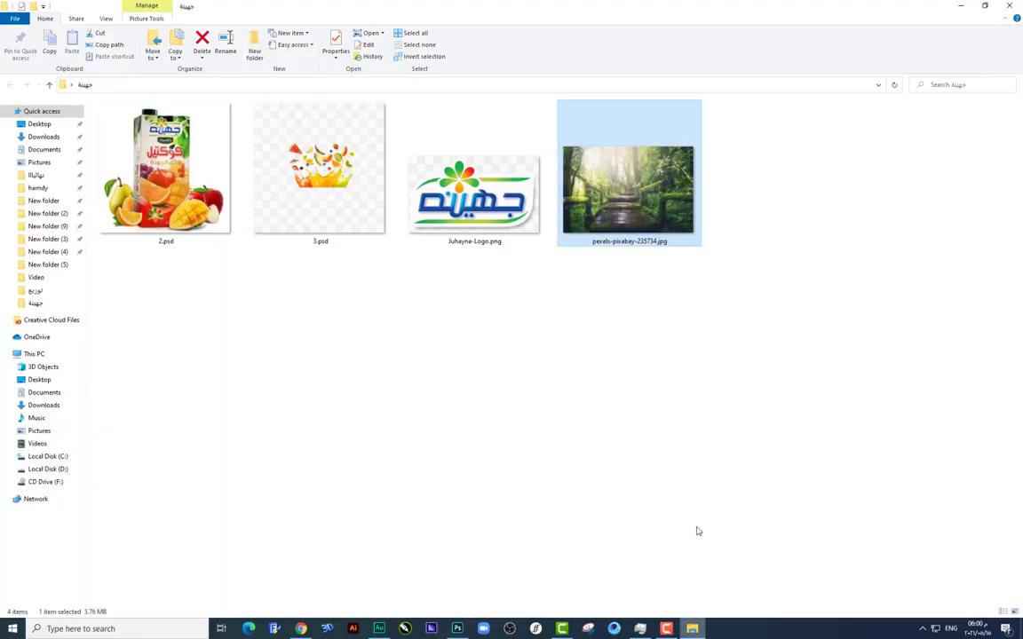
right_click(631, 373)
click(666, 427)
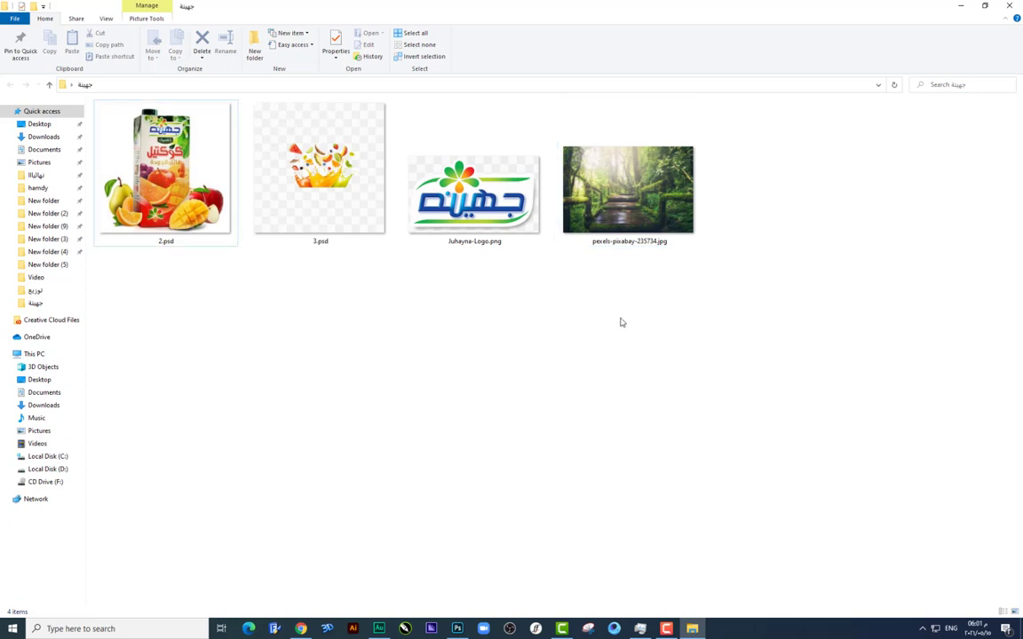
double_click(164, 168)
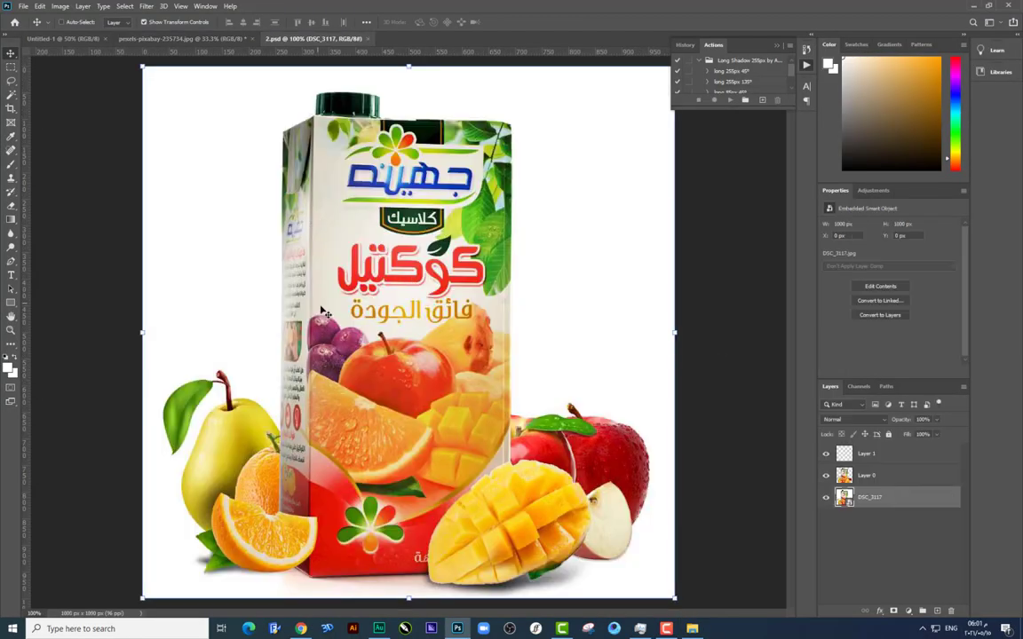
Convert the carton-and-fruit Layer 0 into a smart object, leaving the shadow layer unmoved
click(924, 477)
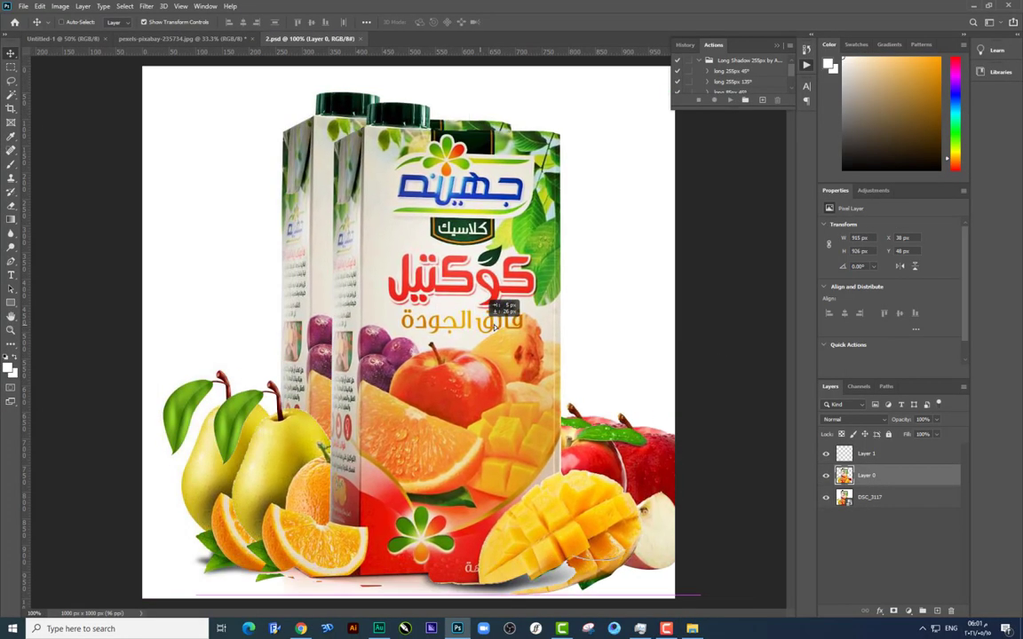
click(868, 456)
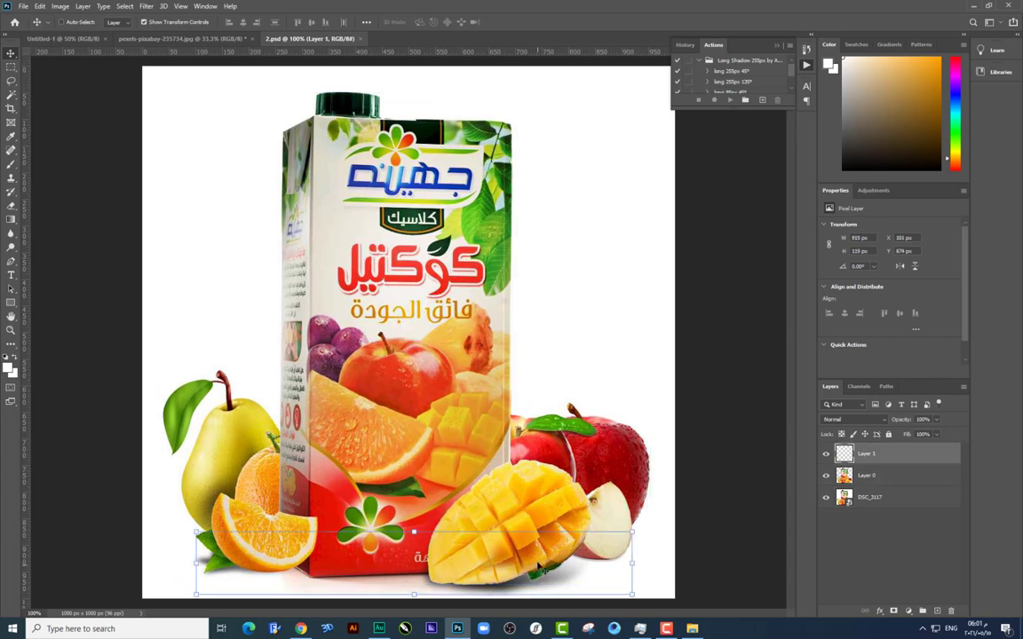
drag(539, 569, 533, 551)
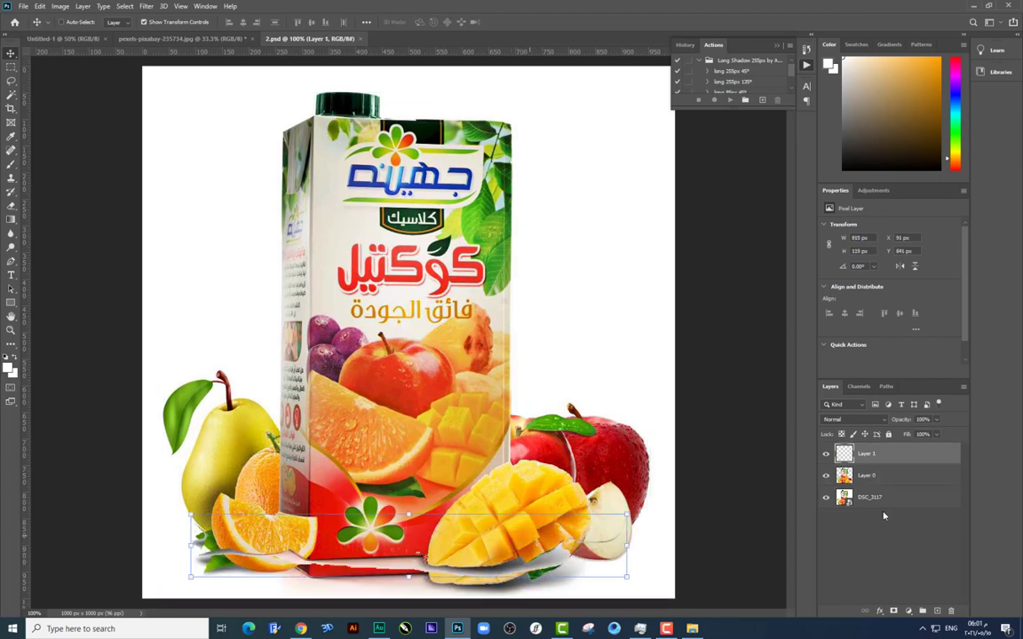
key(ctrl+z)
click(866, 477)
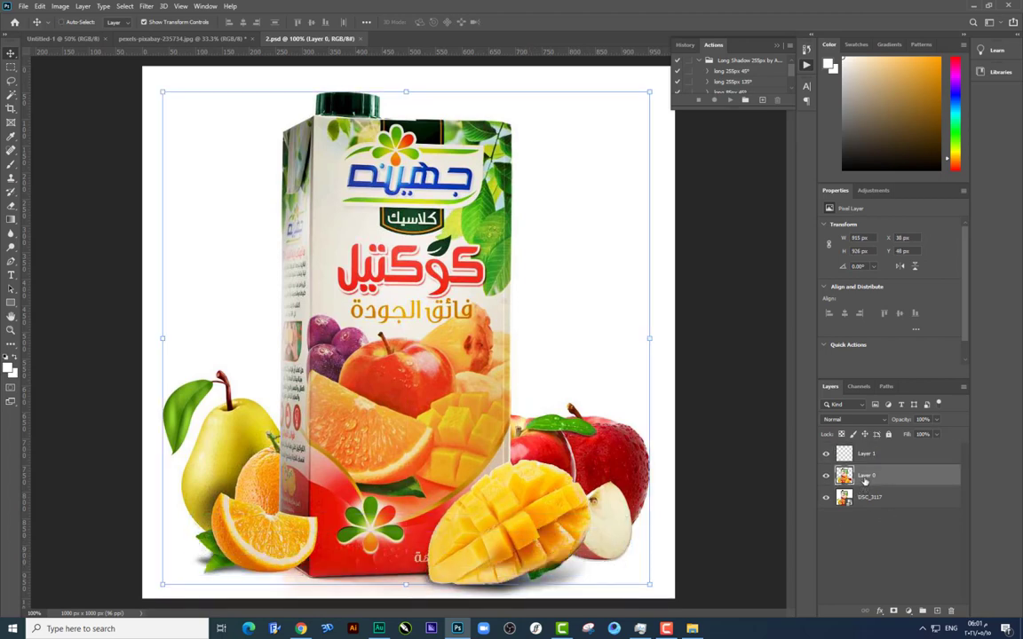
right_click(866, 481)
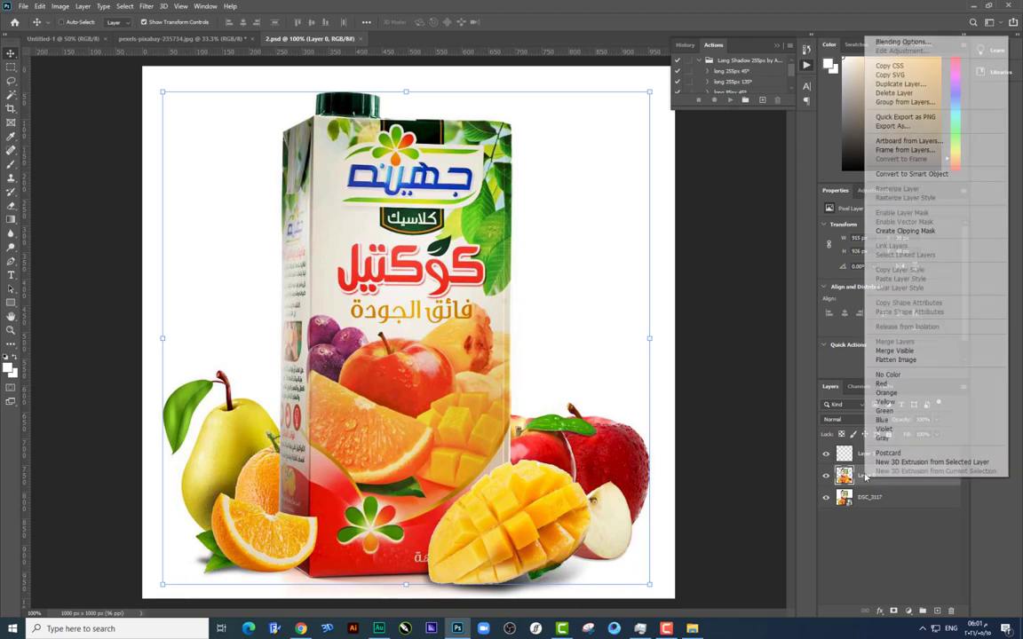
click(880, 176)
Drag the carton and shadow layers together into the forest photo
right_click(885, 454)
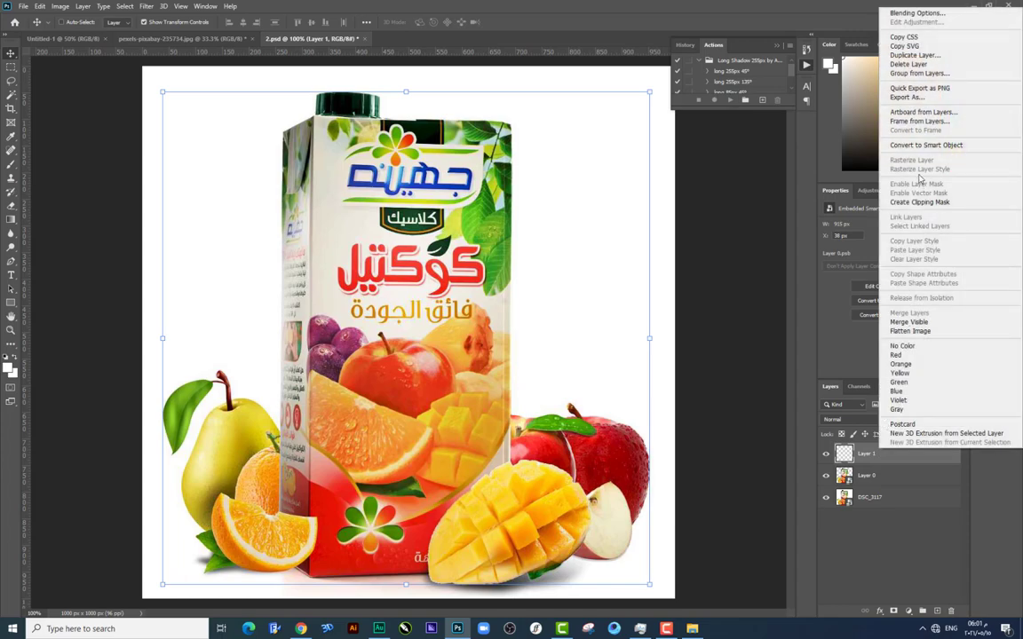
click(868, 457)
shift+click(872, 480)
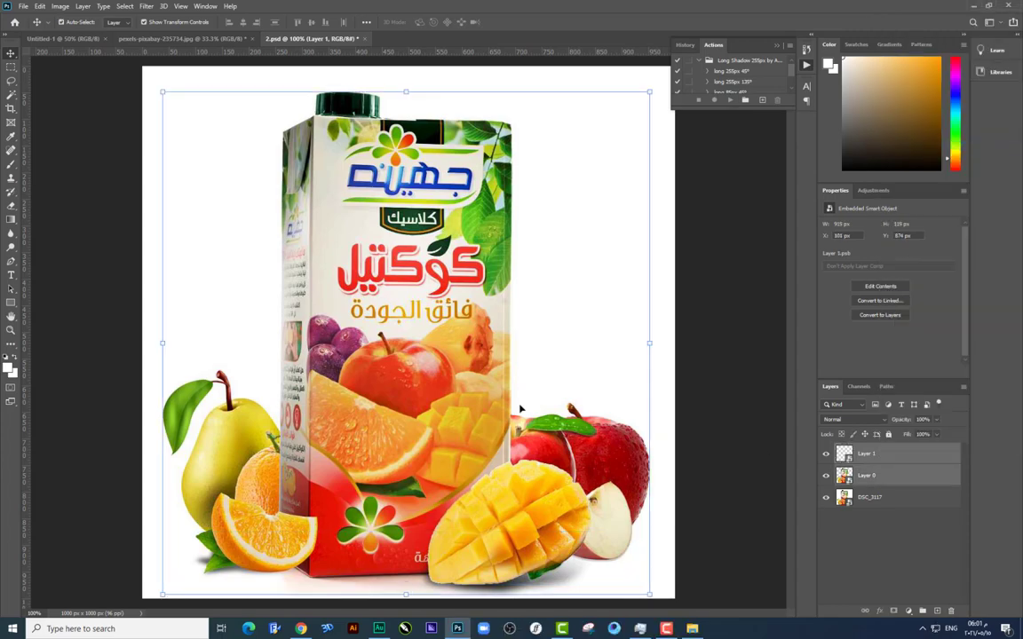
mouse_move(508, 338)
mouse_down()
mouse_move(152, 50)
mouse_move(444, 362)
mouse_move(446, 396)
mouse_up()
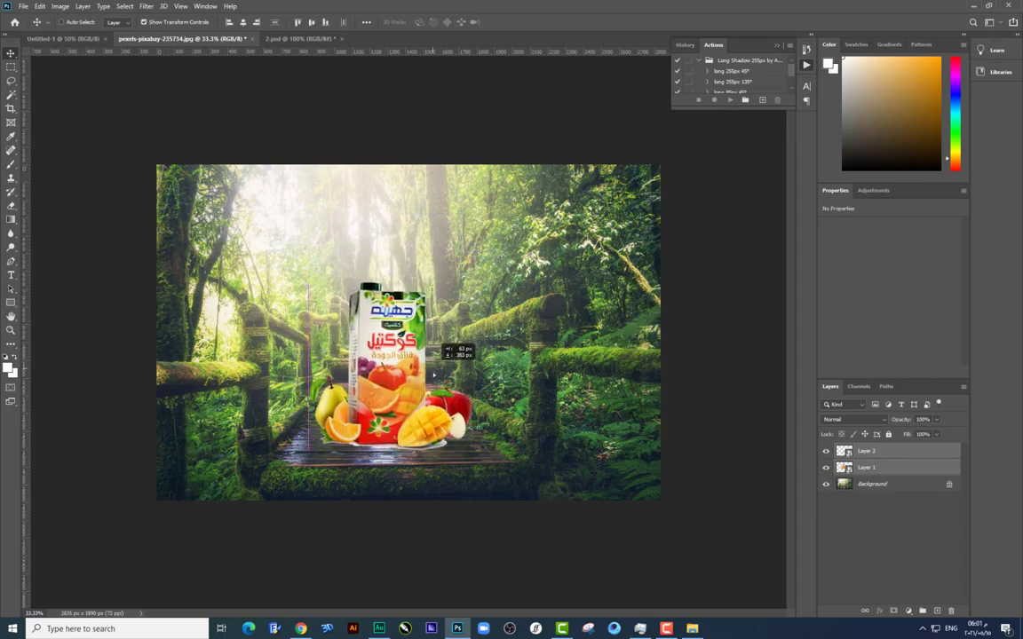
Enlarge the carton and fruit about their centre and nudge them up slightly
key(ctrl+t)
drag(471, 289, 502, 259)
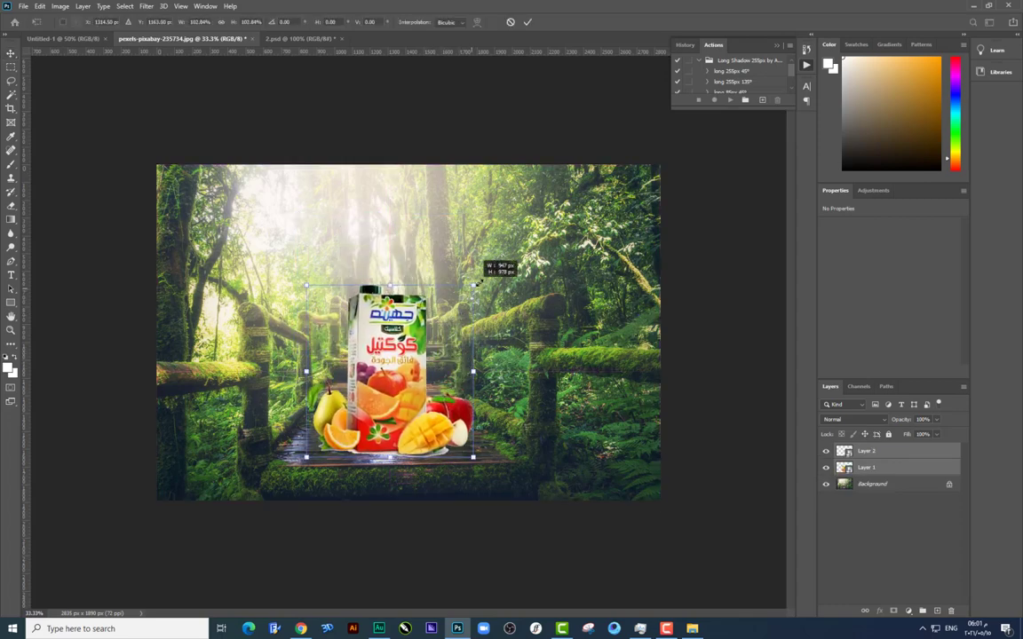
key(Return)
drag(428, 389, 429, 375)
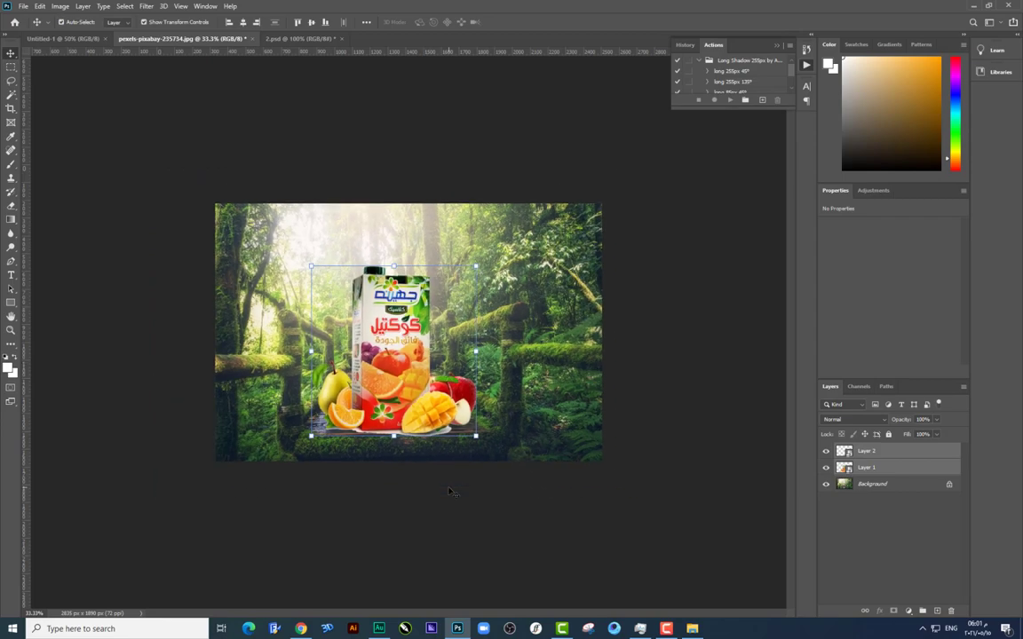
Set the shadow layer, Layer 2, to the Multiply blend mode
key(ctrl+minus)
key(ctrl+minus)
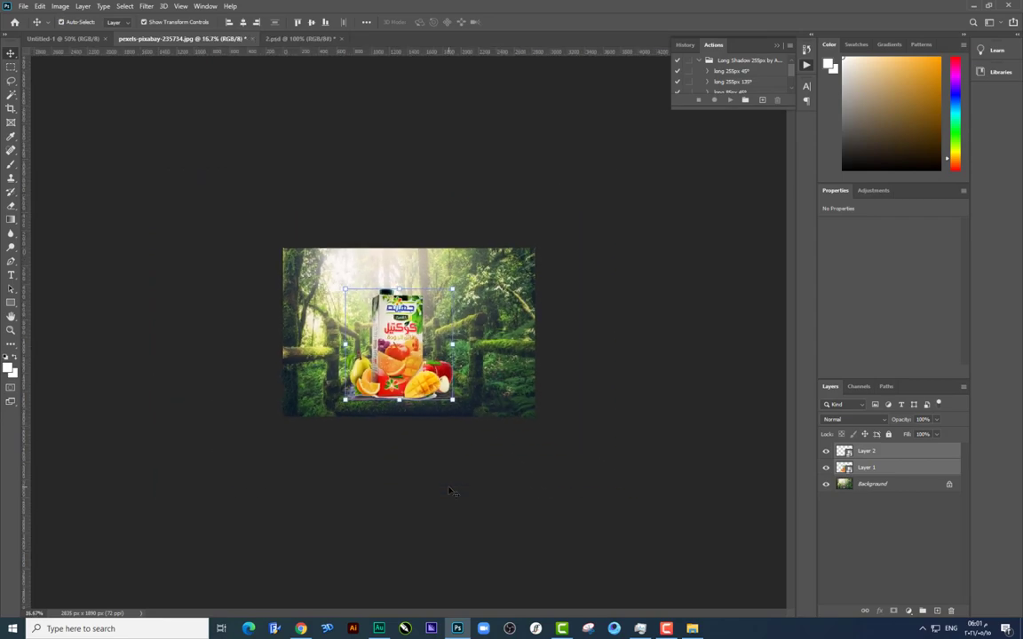
key(ctrl+plus)
key(ctrl+plus)
key(ctrl+plus)
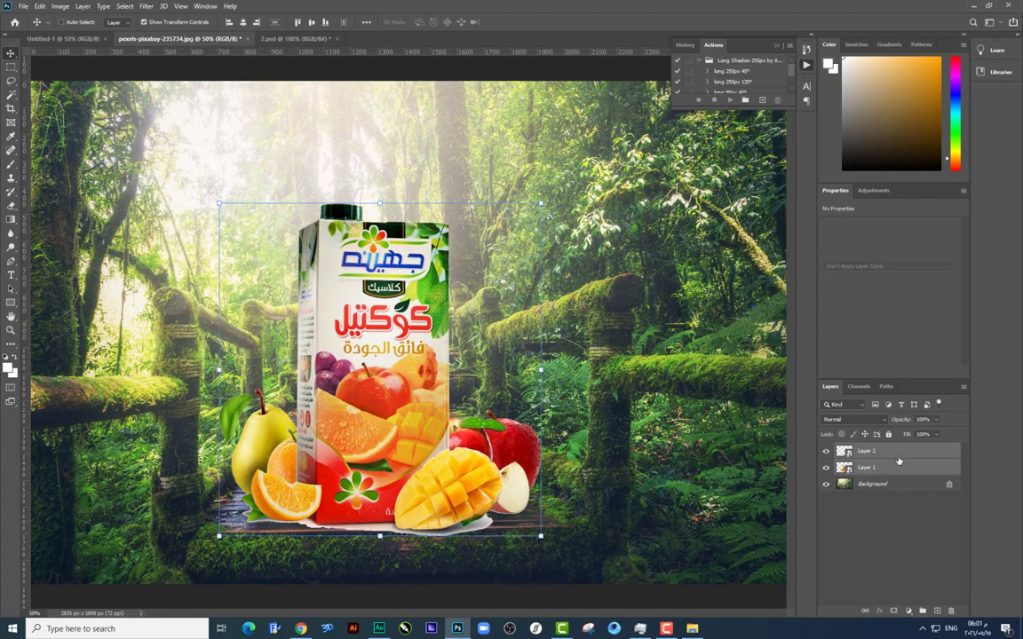
click(895, 453)
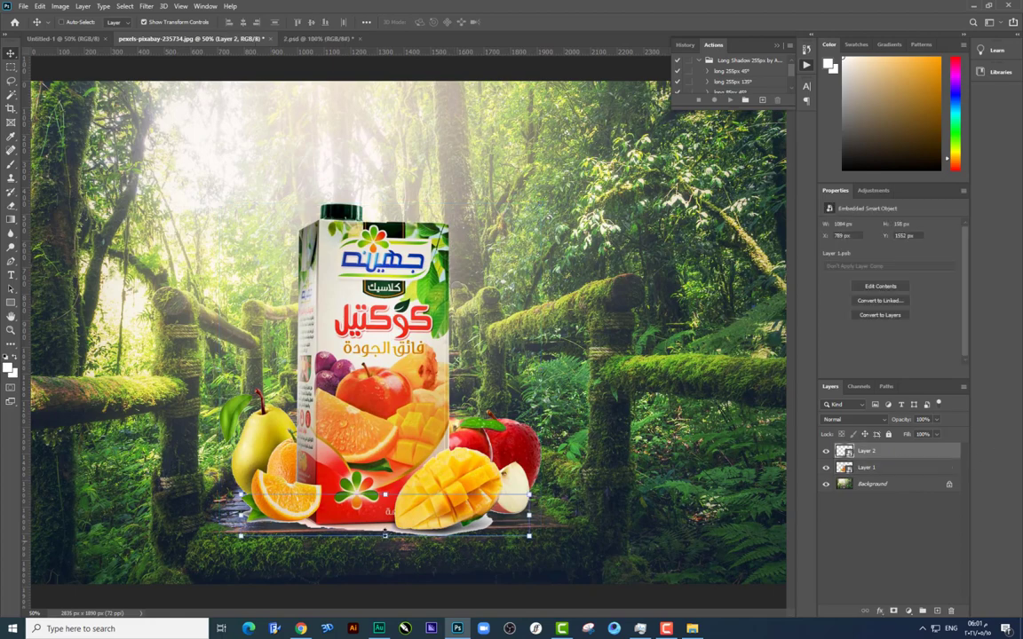
click(854, 419)
click(844, 396)
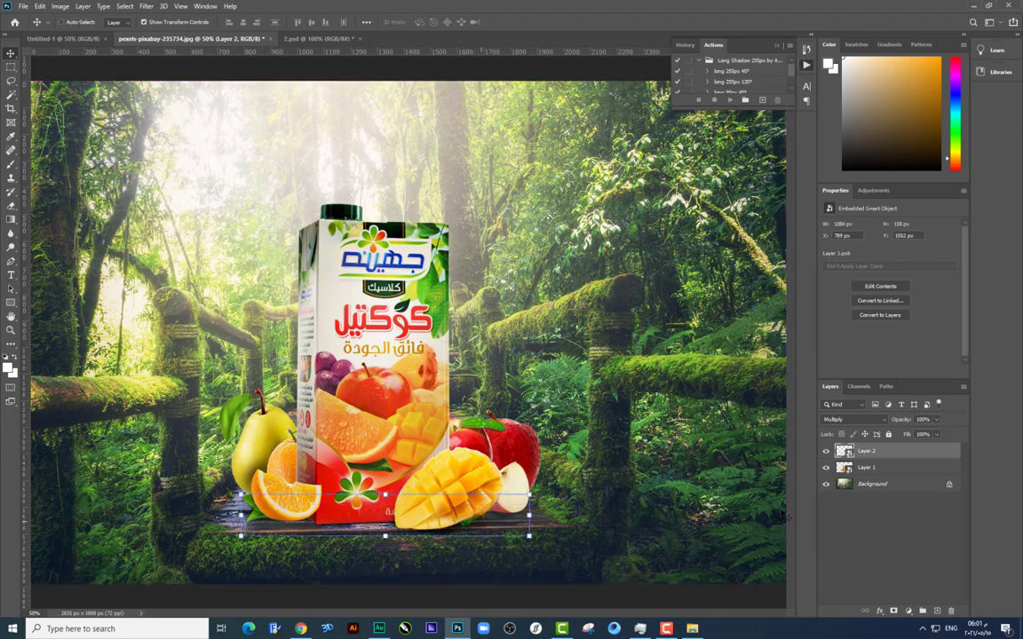
Reposition the carton and shadow together on the boardwalk and shrink them slightly
shift+click(874, 468)
drag(476, 442, 481, 440)
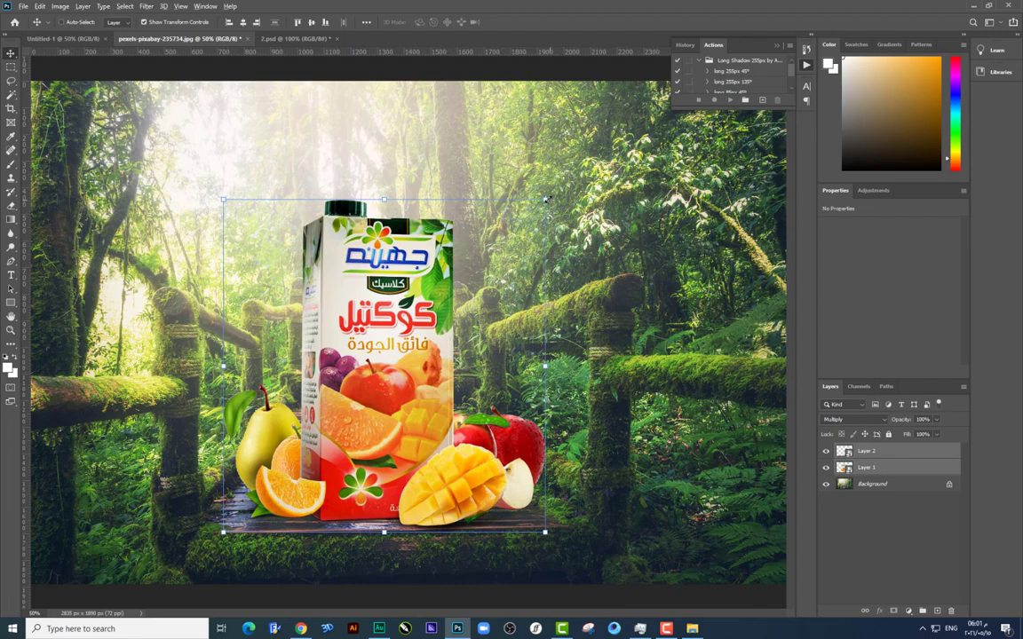
drag(547, 199, 489, 324)
mouse_move(551, 189)
mouse_down()
mouse_move(569, 207)
mouse_move(604, 182)
mouse_up()
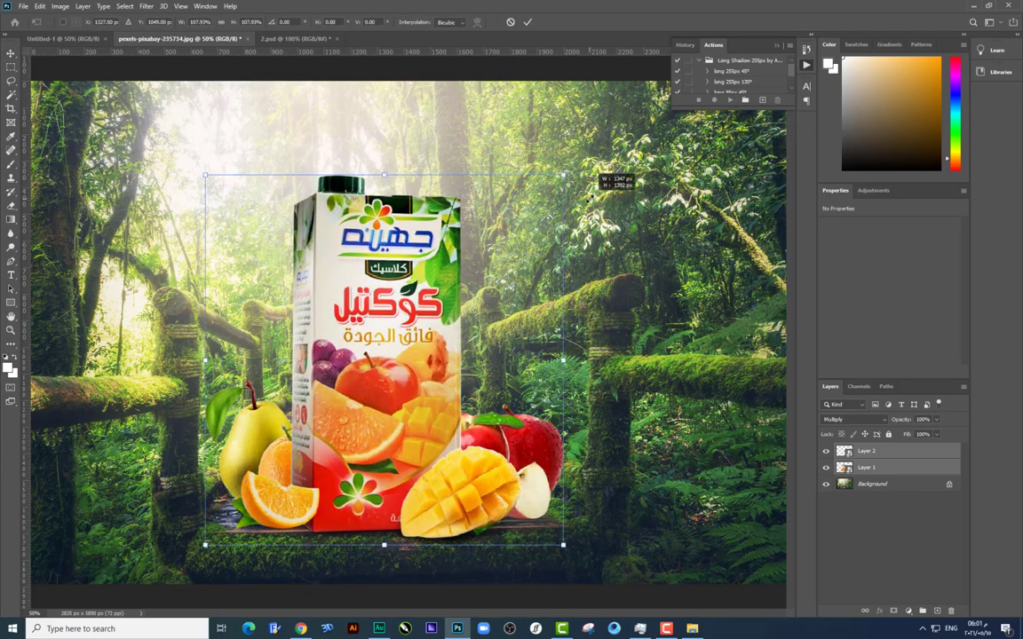
key(Return)
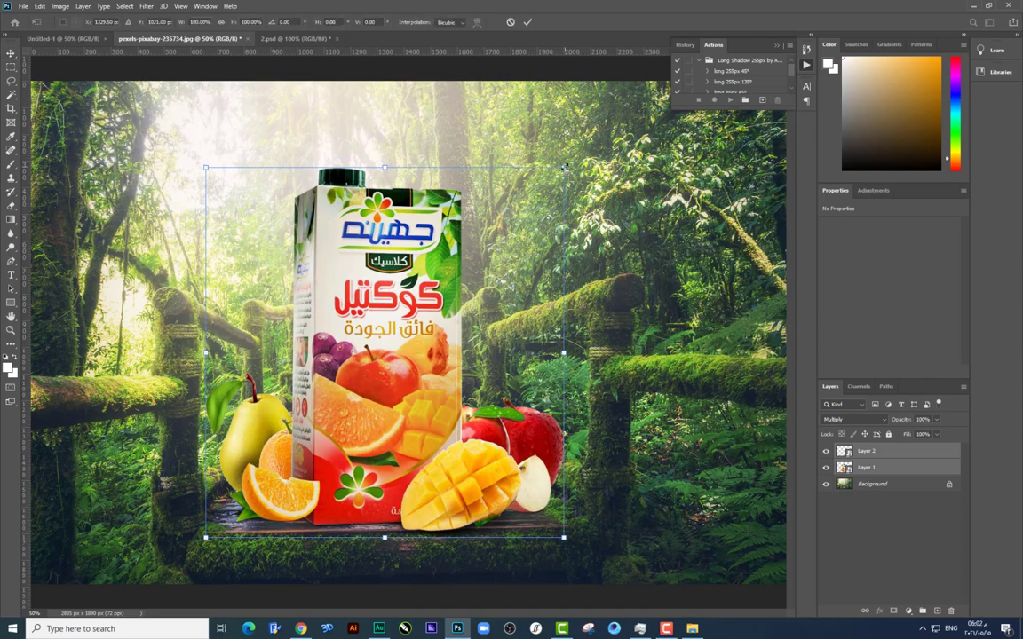
drag(564, 166, 562, 169)
key(Return)
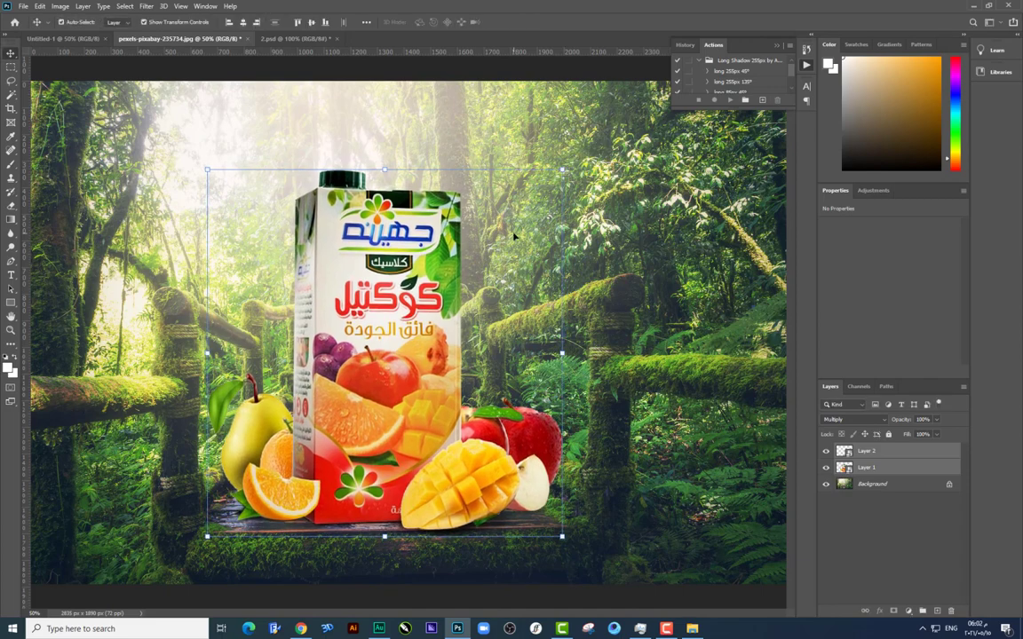
key(ctrl+plus)
scroll(447, 306, down, 2)
scroll(446, 307, left, 3)
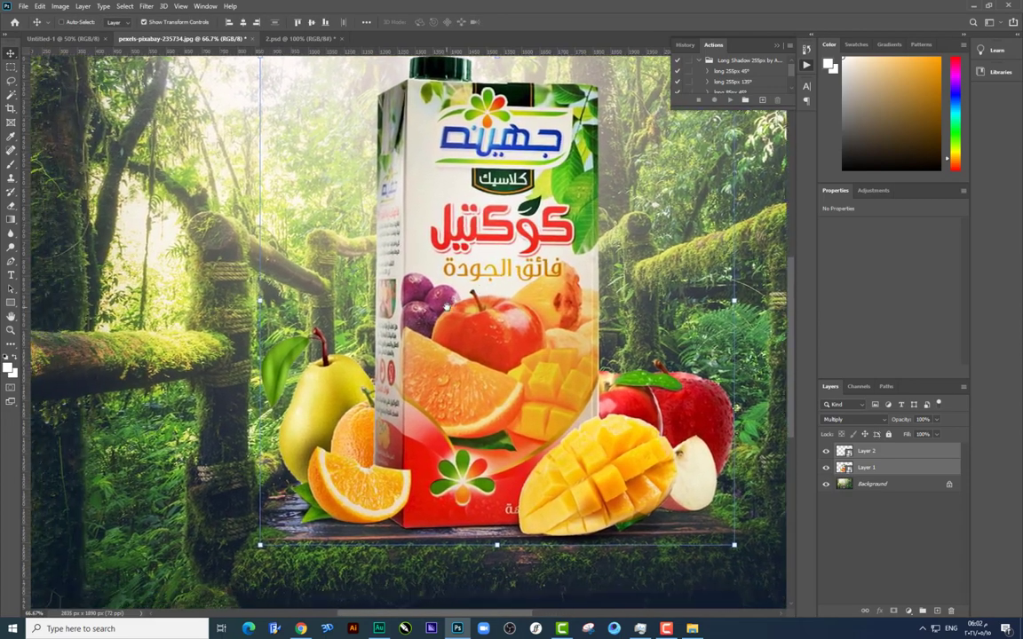
scroll(447, 307, left, 2)
scroll(447, 307, down, 1)
key(alt+Tab)
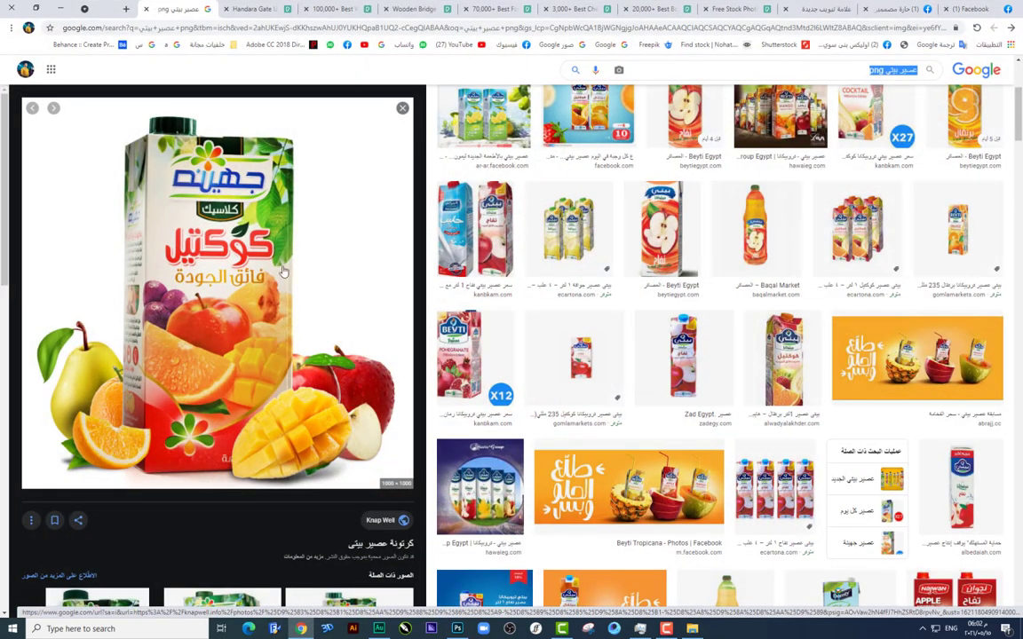
scroll(277, 342, down, 2)
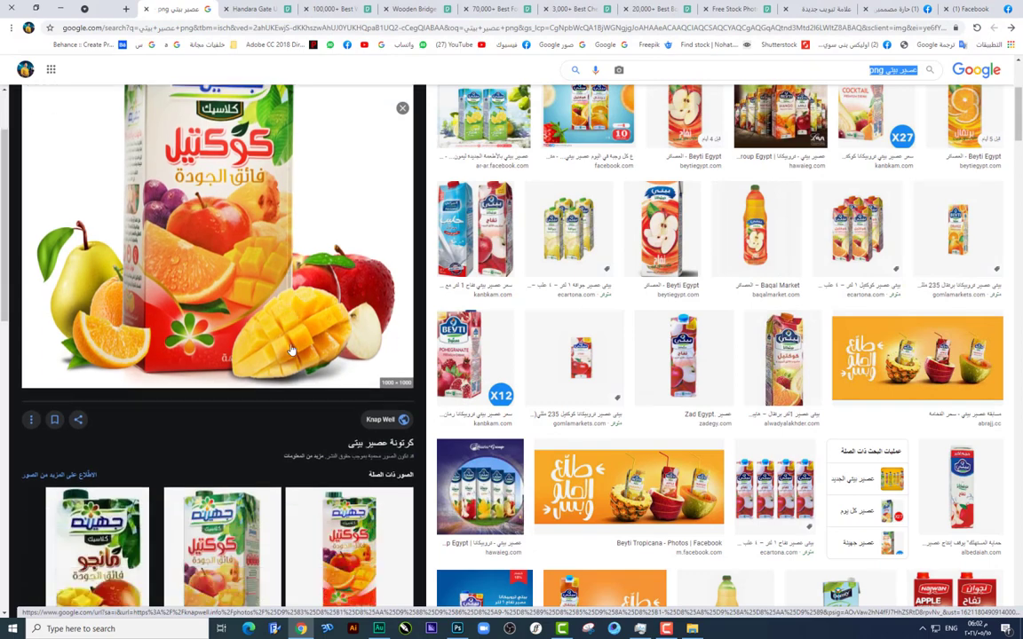
scroll(293, 344, down, 3)
scroll(293, 343, down, 1)
click(293, 342)
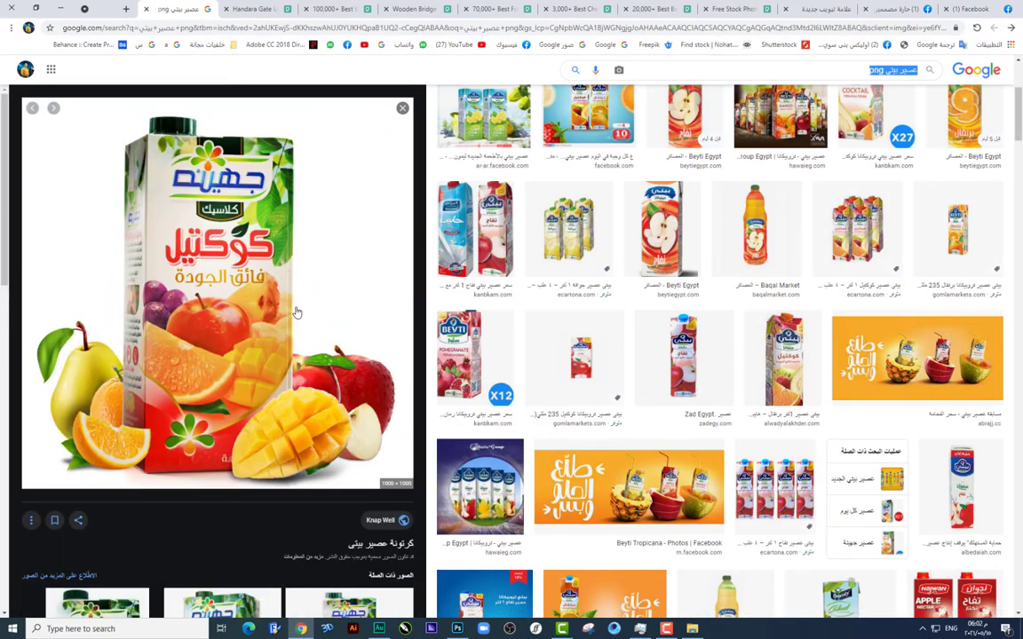
click(458, 628)
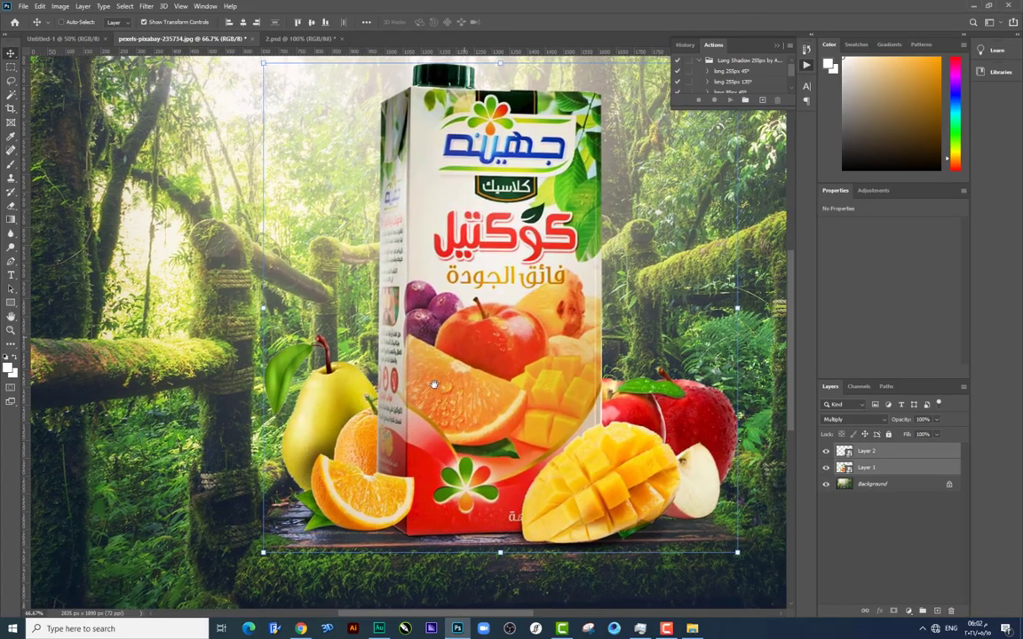
Apply Sharpen More twice as smart filters on the carton-and-fruit layer
mouse_move(494, 313)
mouse_down()
mouse_move(434, 384)
mouse_move(384, 351)
mouse_up()
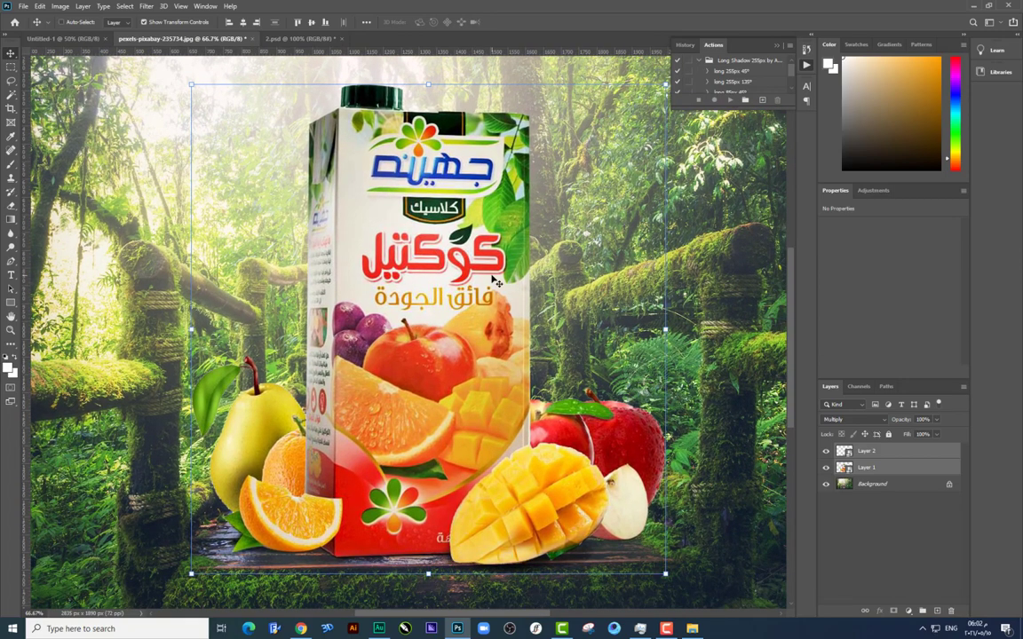
drag(478, 268, 490, 270)
key(ctrl+z)
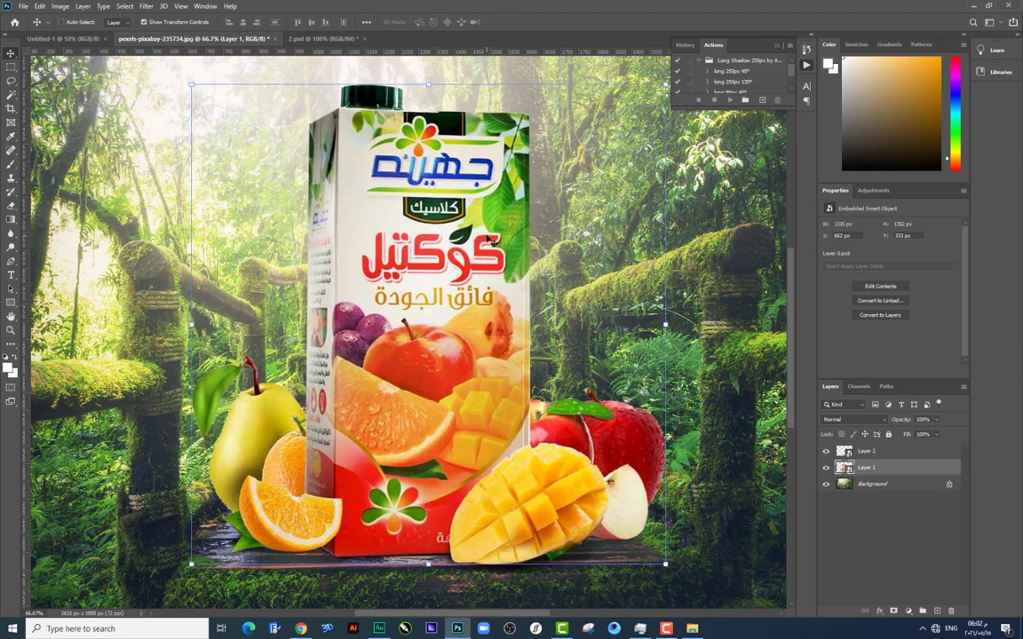
click(146, 6)
mouse_move(158, 188)
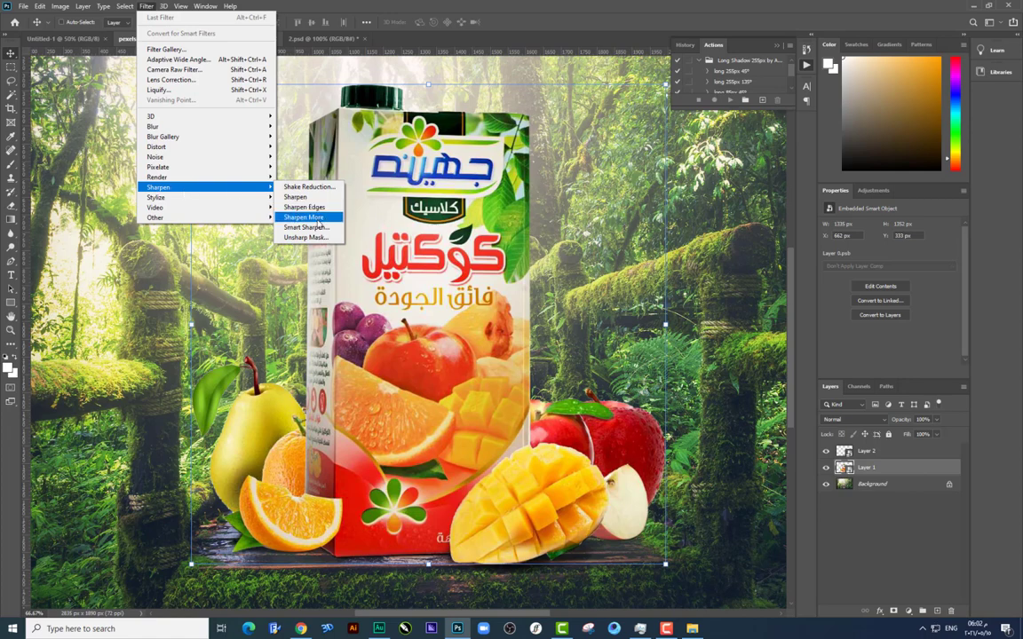
click(307, 218)
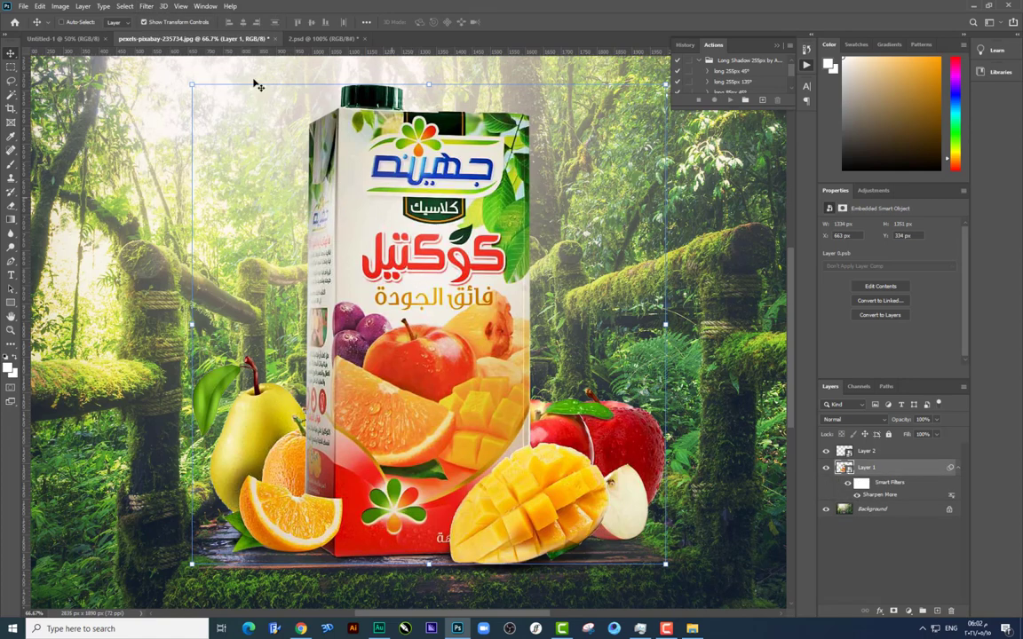
click(145, 6)
mouse_move(159, 188)
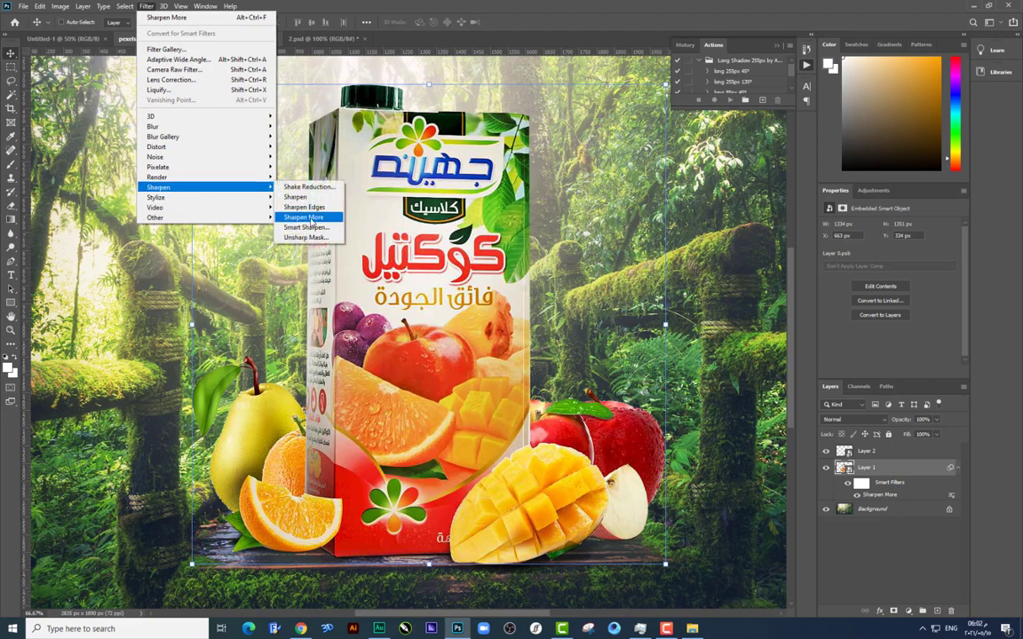
click(307, 217)
key(ctrl+minus)
key(ctrl+r)
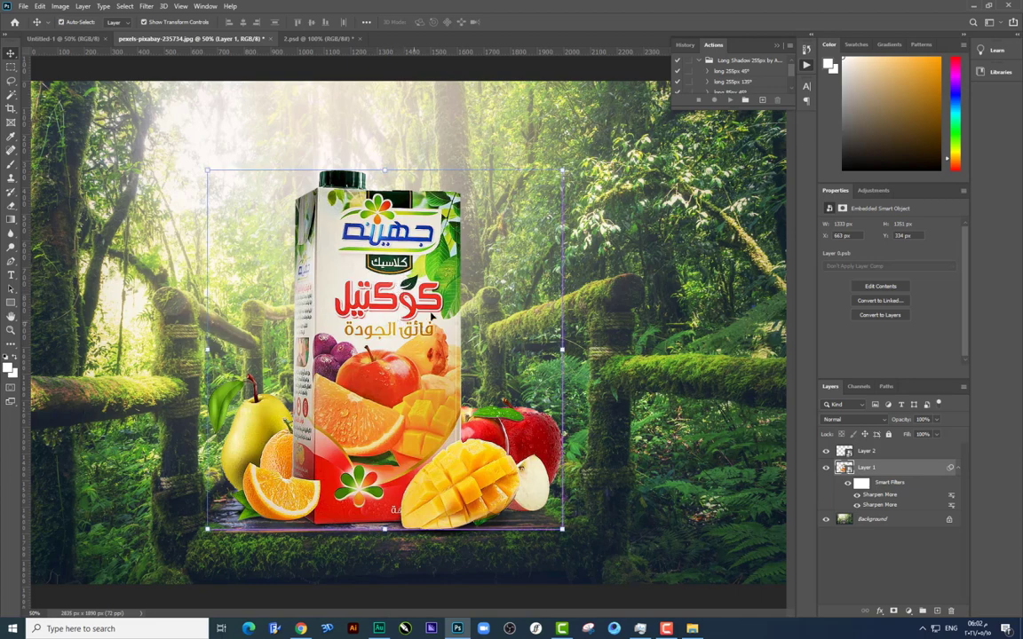
Apply a Camera Raw Filter with Luminance noise reduction 39 and Luminance Detail 16
click(146, 7)
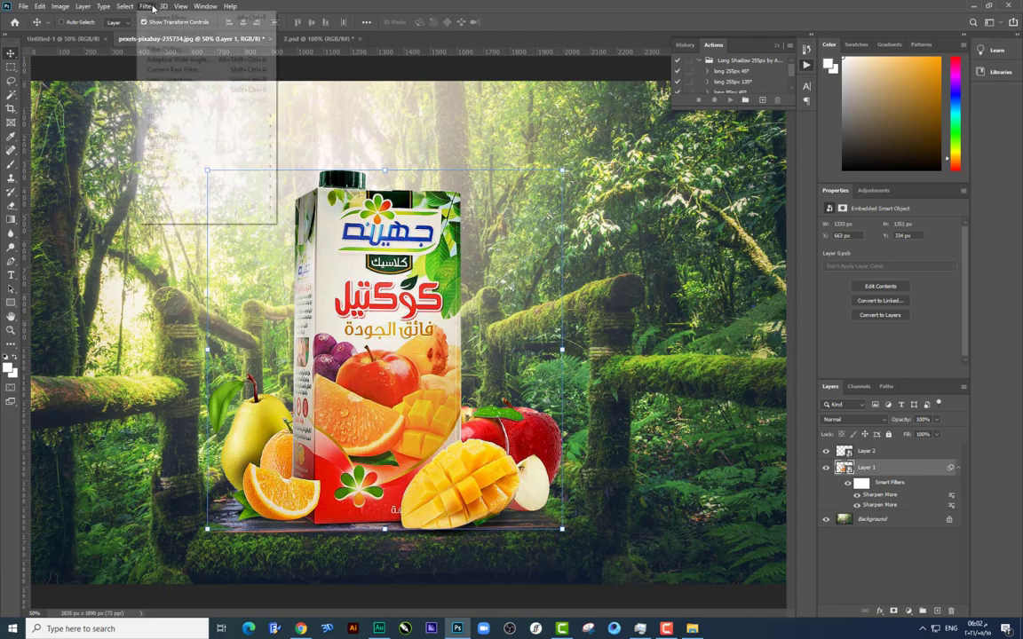
click(161, 75)
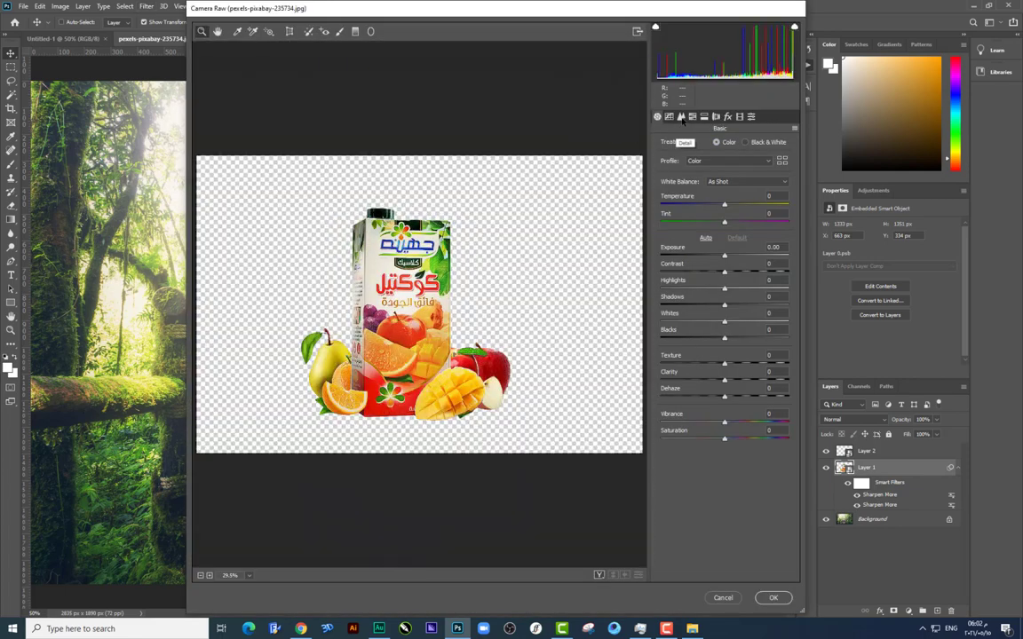
click(680, 117)
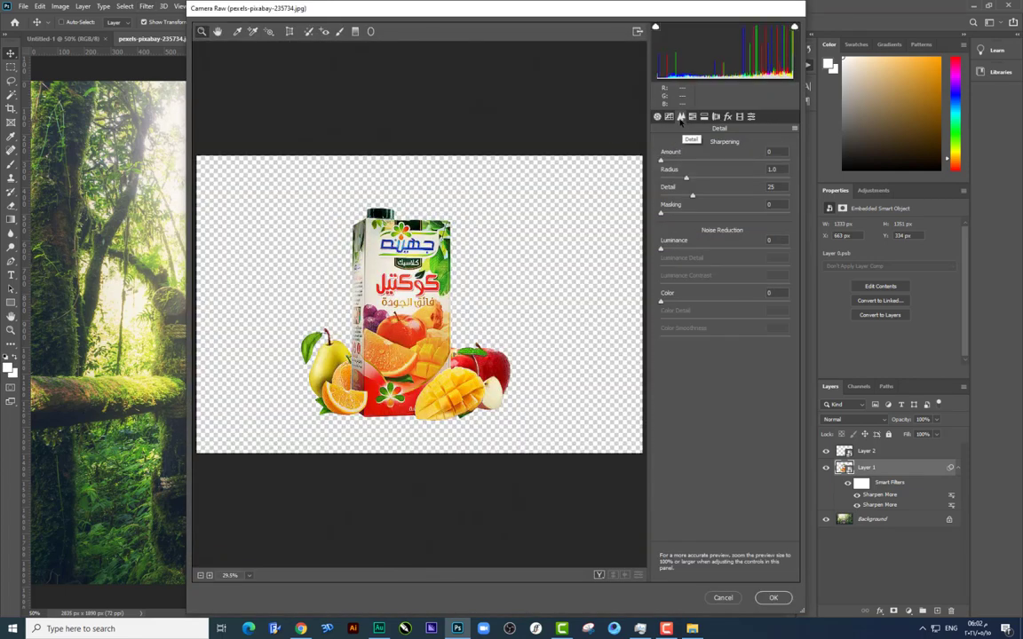
click(695, 251)
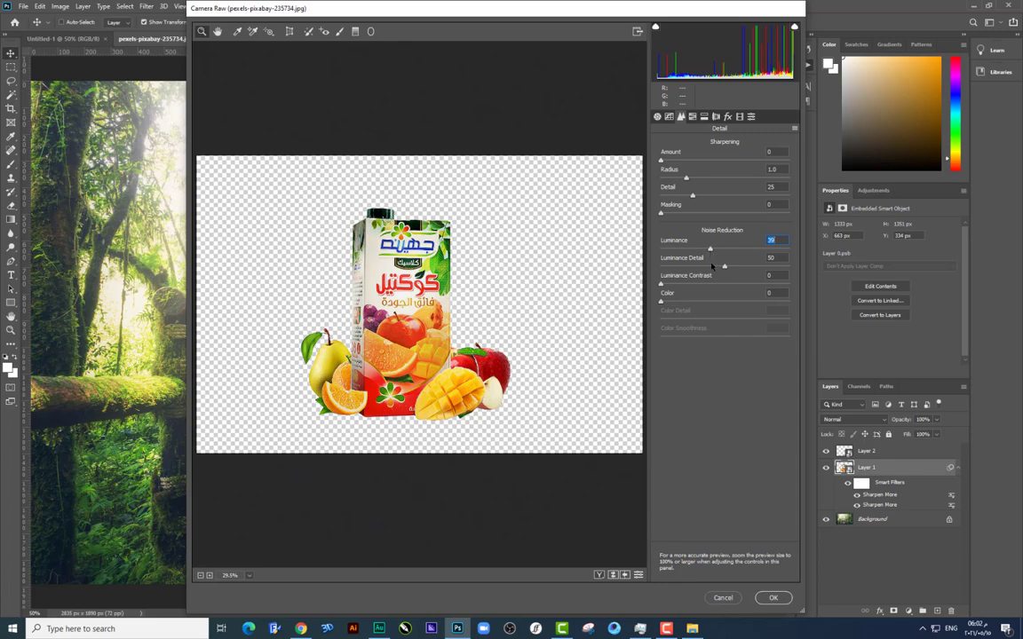
key(Tab)
text(16)
key(ctrl+plus)
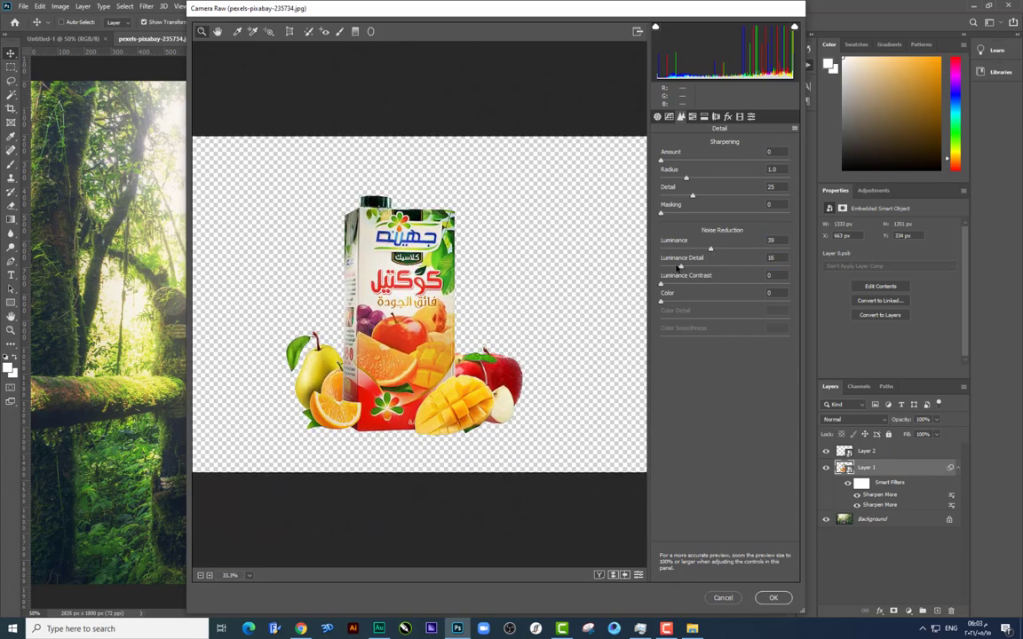
key(ctrl+plus)
key(ctrl+plus)
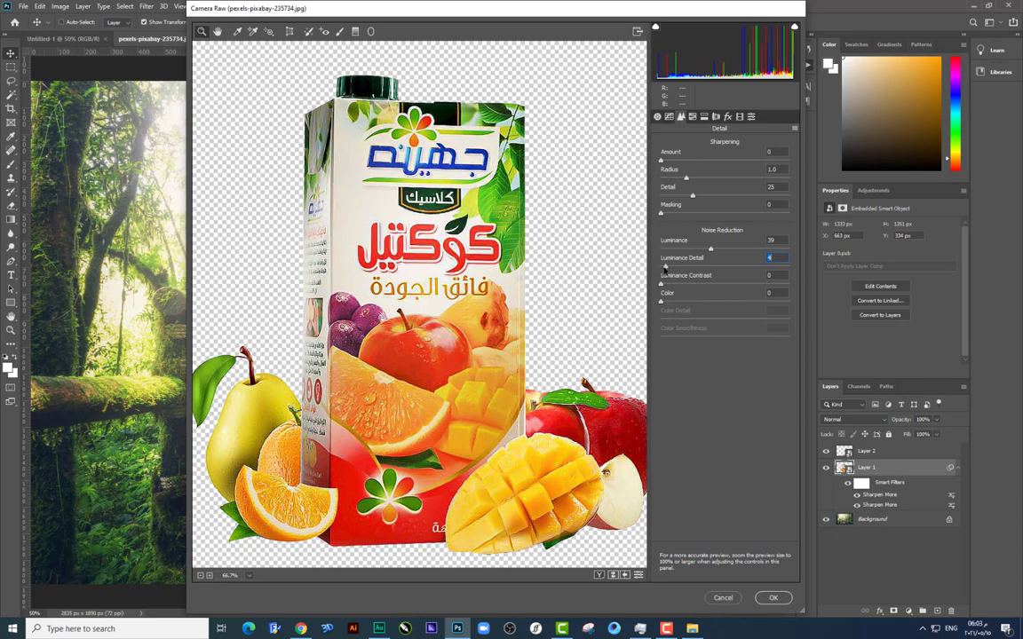
click(764, 598)
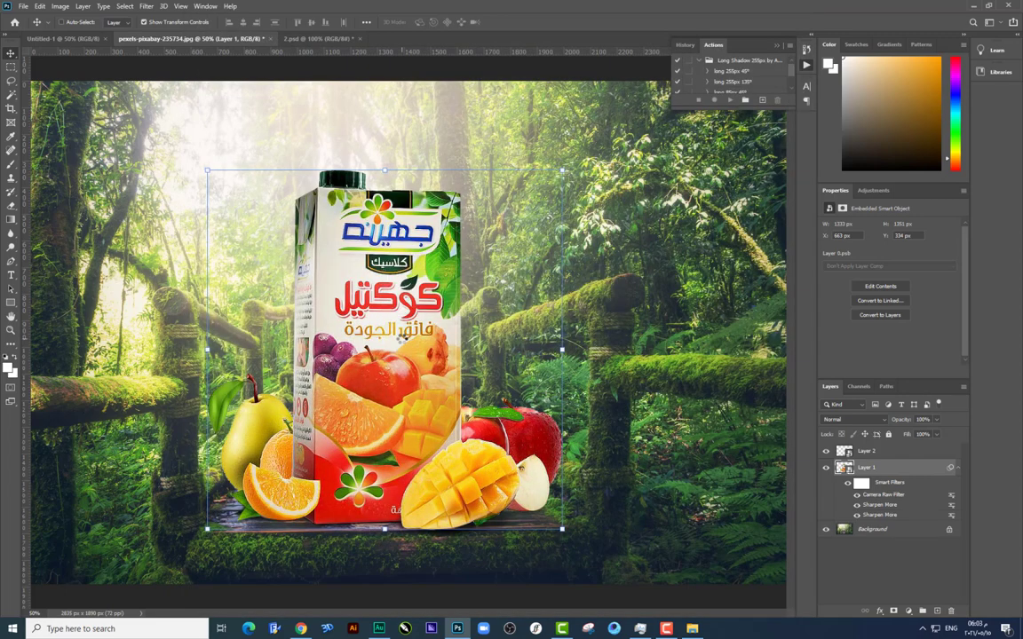
Compare the scene with the carton layers hidden, then add empty Layer 3 above Layer 2
key(ctrl+plus)
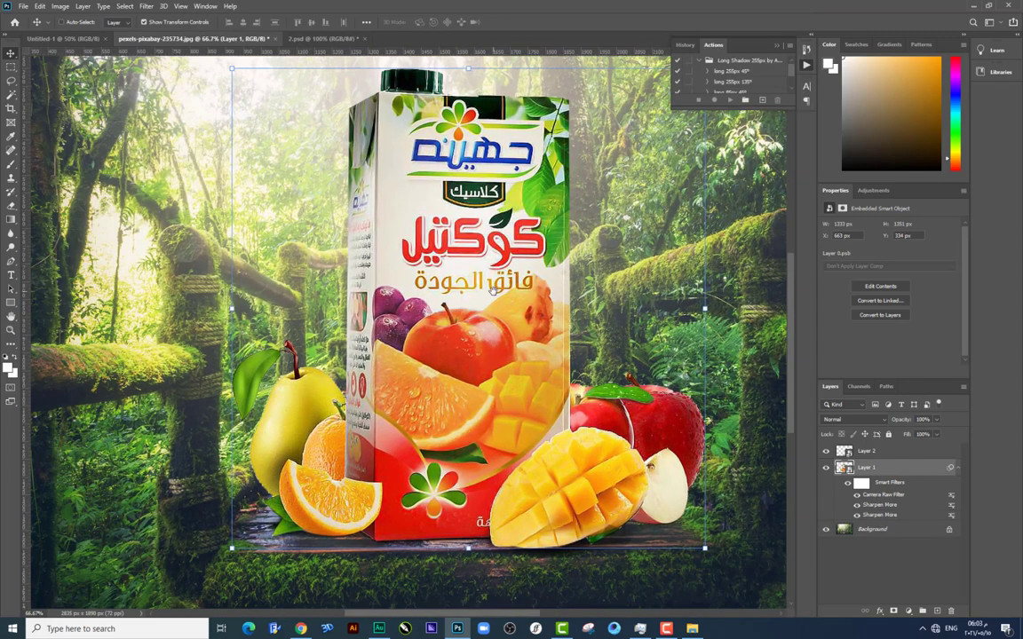
key(ctrl+minus)
key(ctrl+minus)
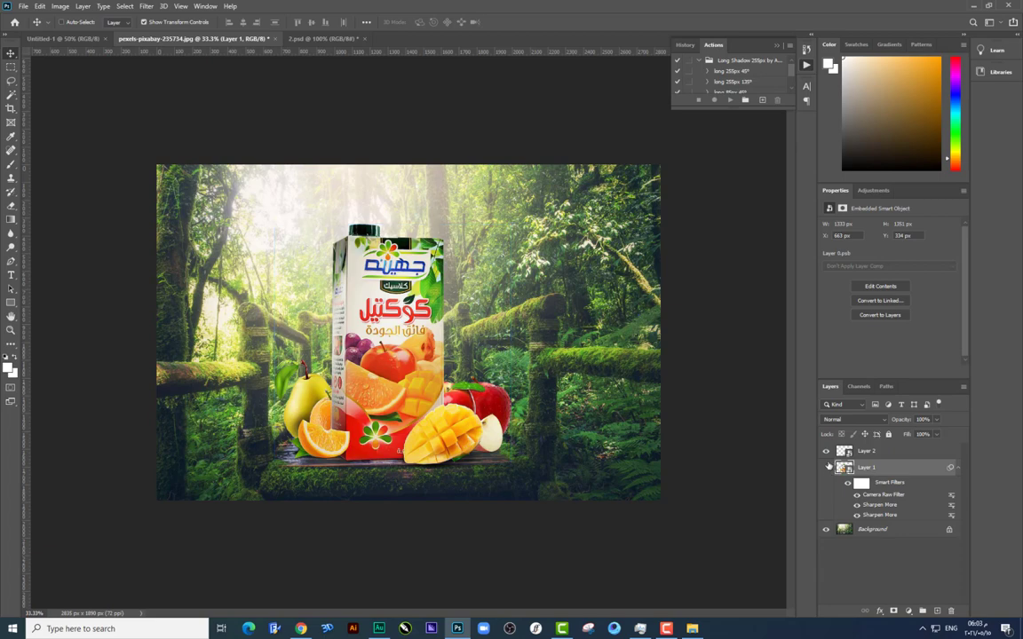
key(ctrl+comma)
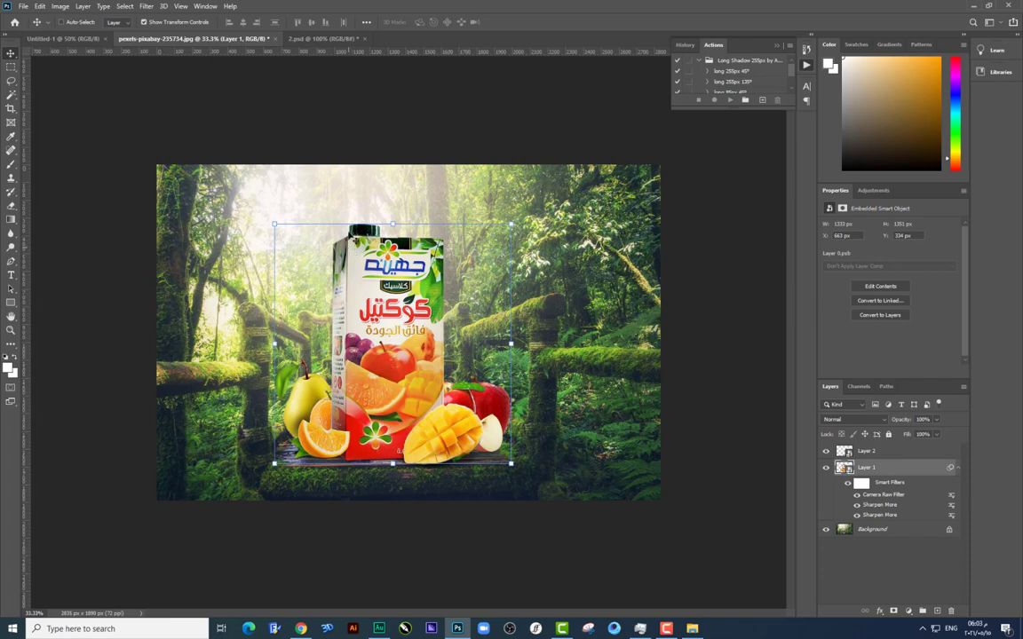
click(886, 453)
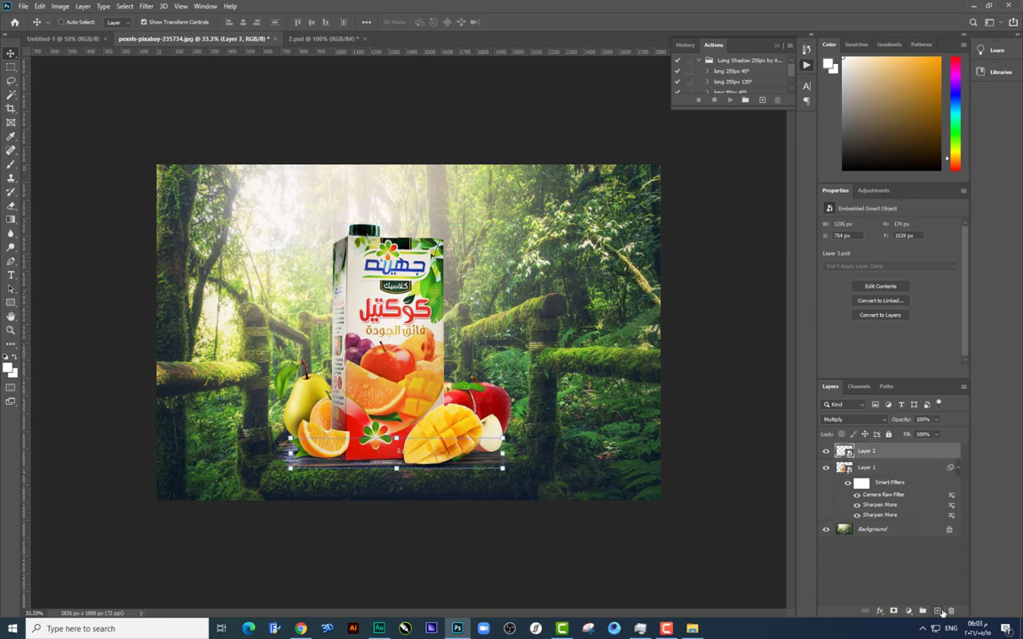
click(938, 613)
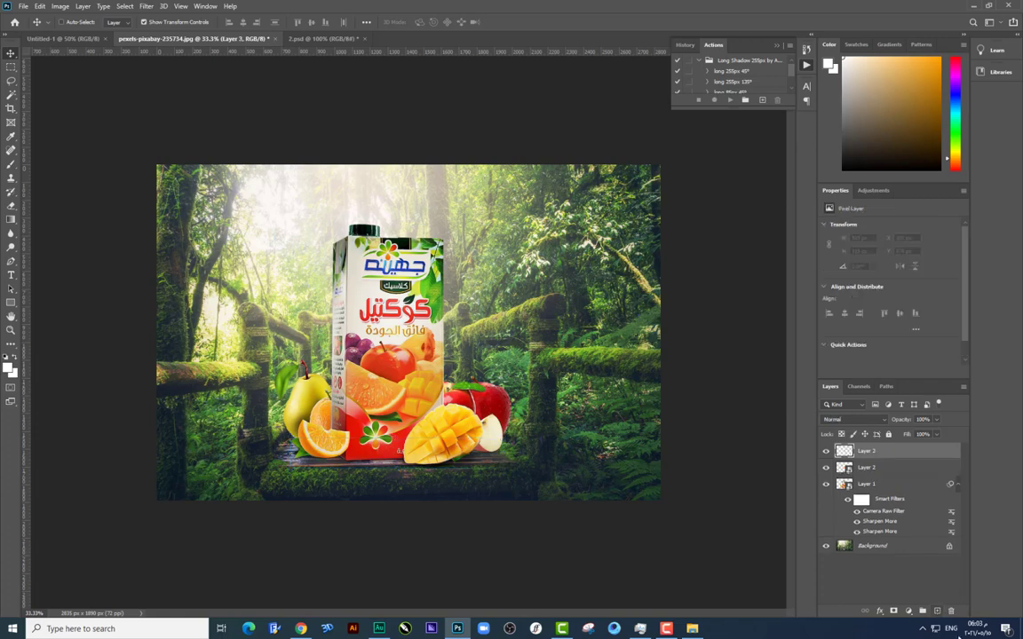
Paint a dab of #ffa200 orange with a 464 px soft brush left of the carton
click(11, 165)
right_click(366, 279)
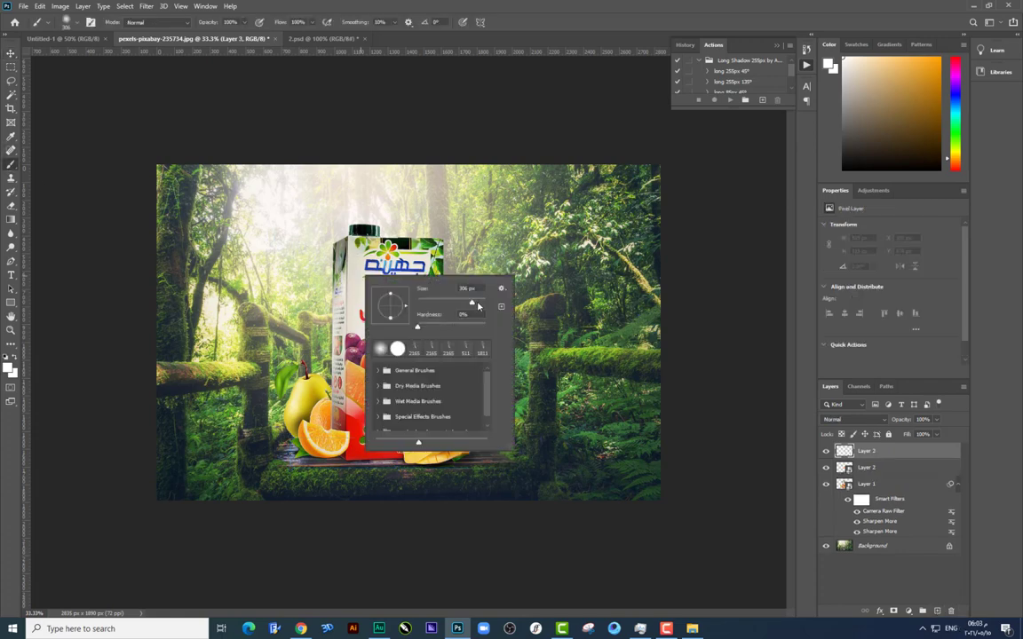
drag(477, 304, 482, 304)
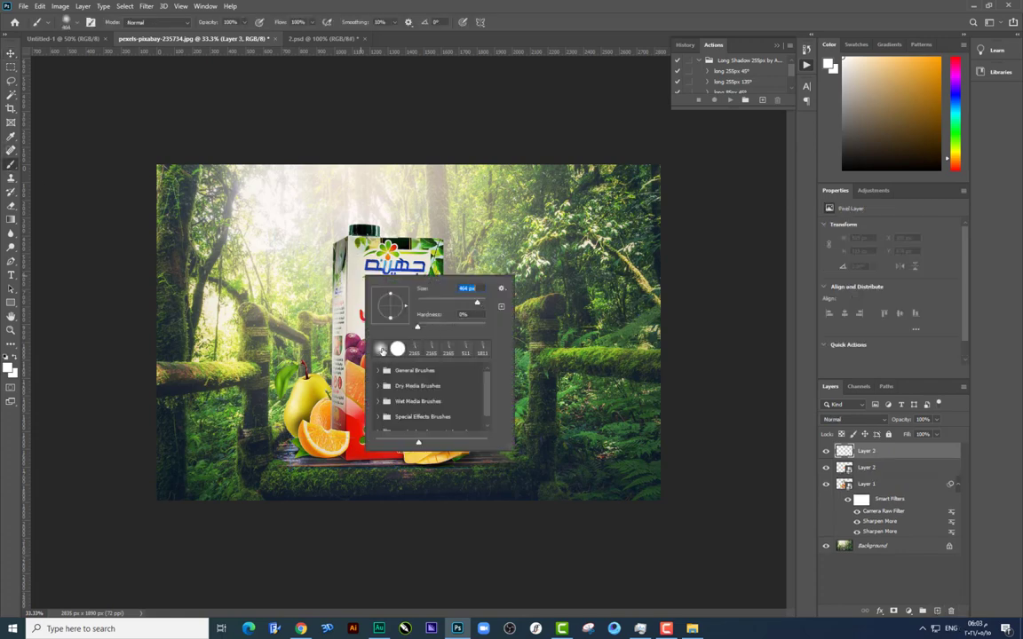
click(8, 366)
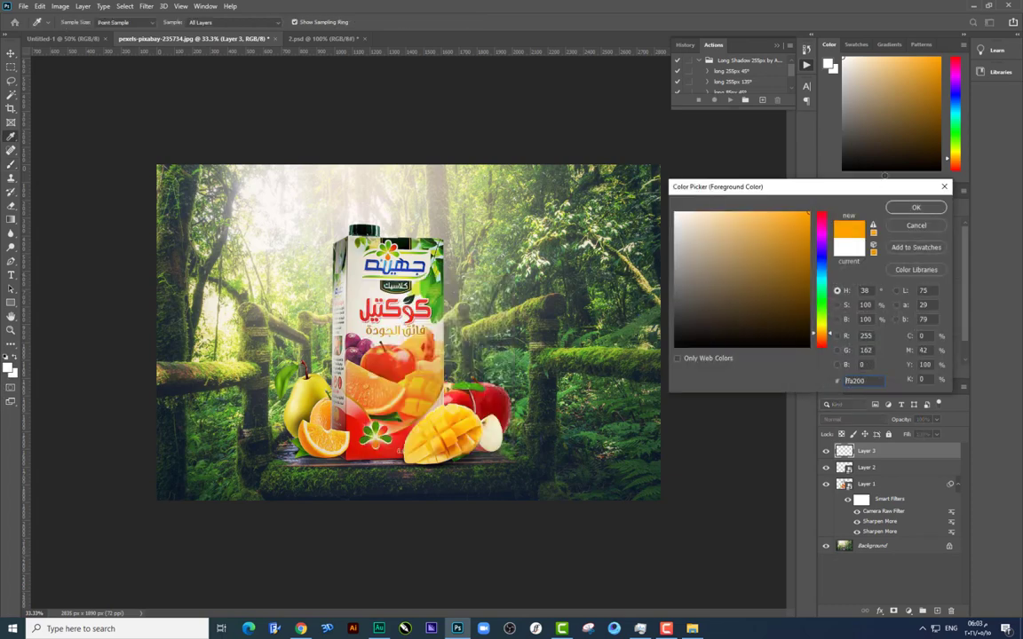
click(915, 208)
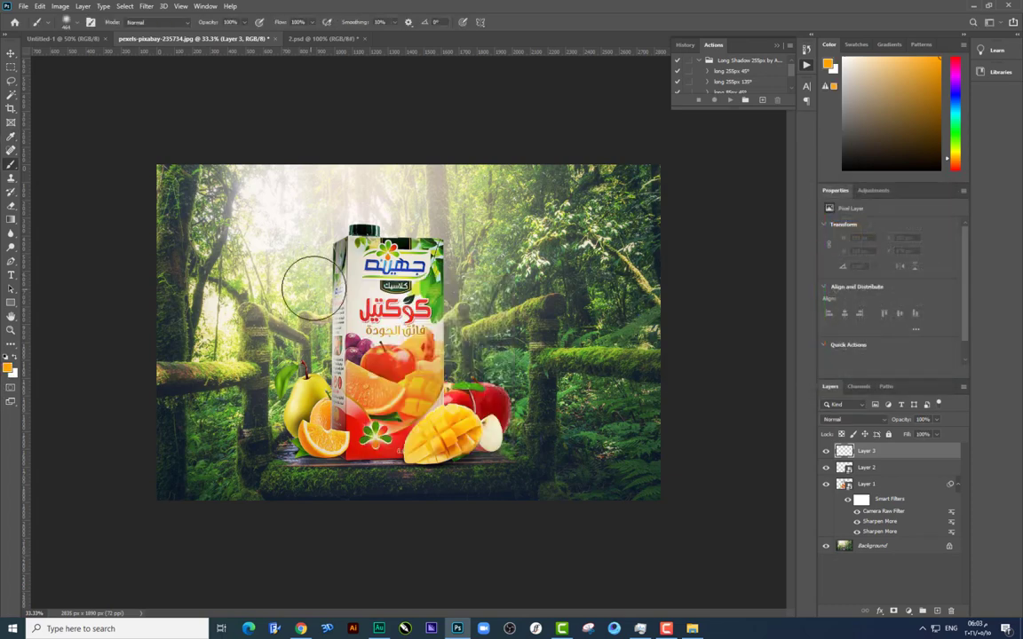
click(303, 273)
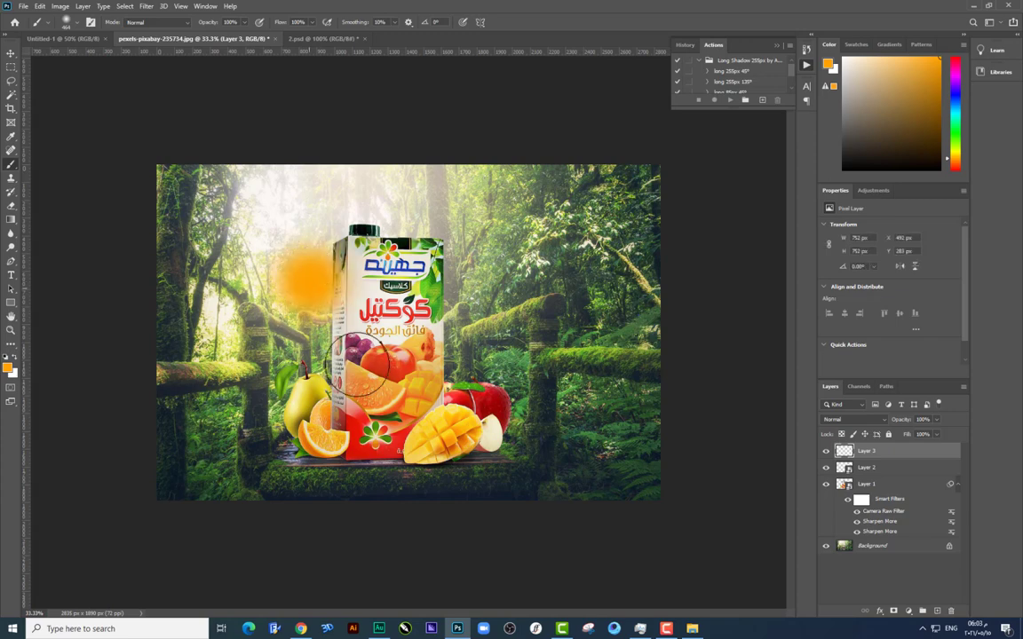
Set the orange glow to Screen, scale it up over the upper-left forest, and nudge it right
click(831, 420)
click(834, 439)
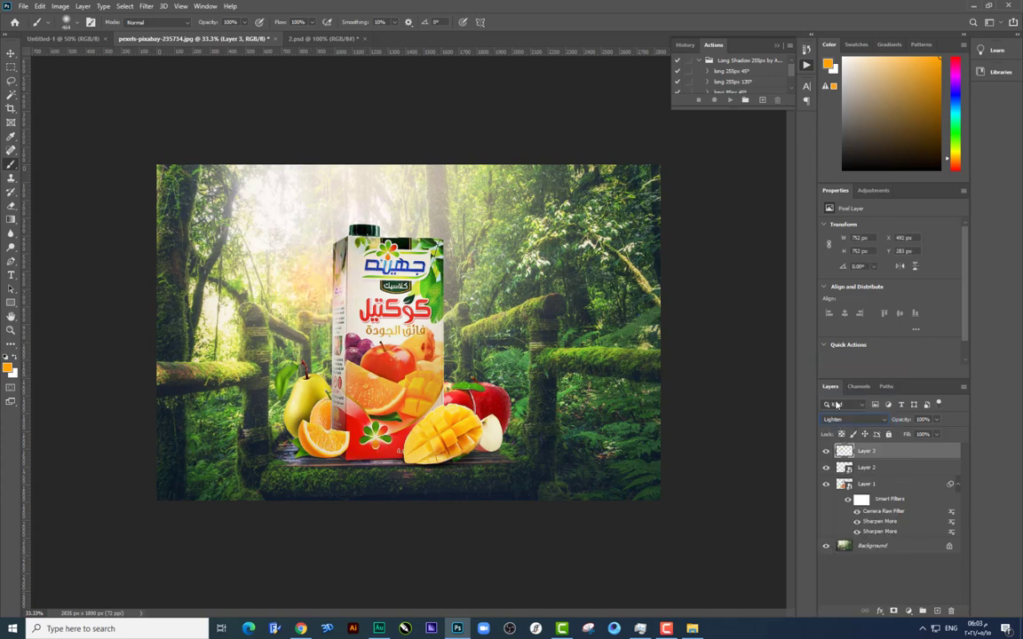
click(853, 420)
click(832, 440)
key(ctrl+t)
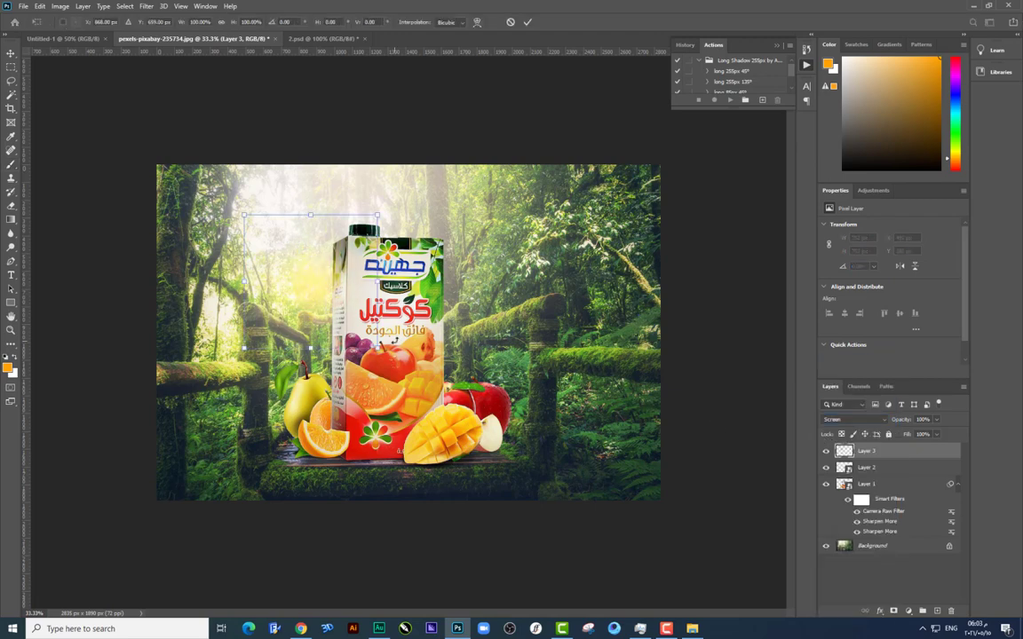
drag(377, 347, 479, 462)
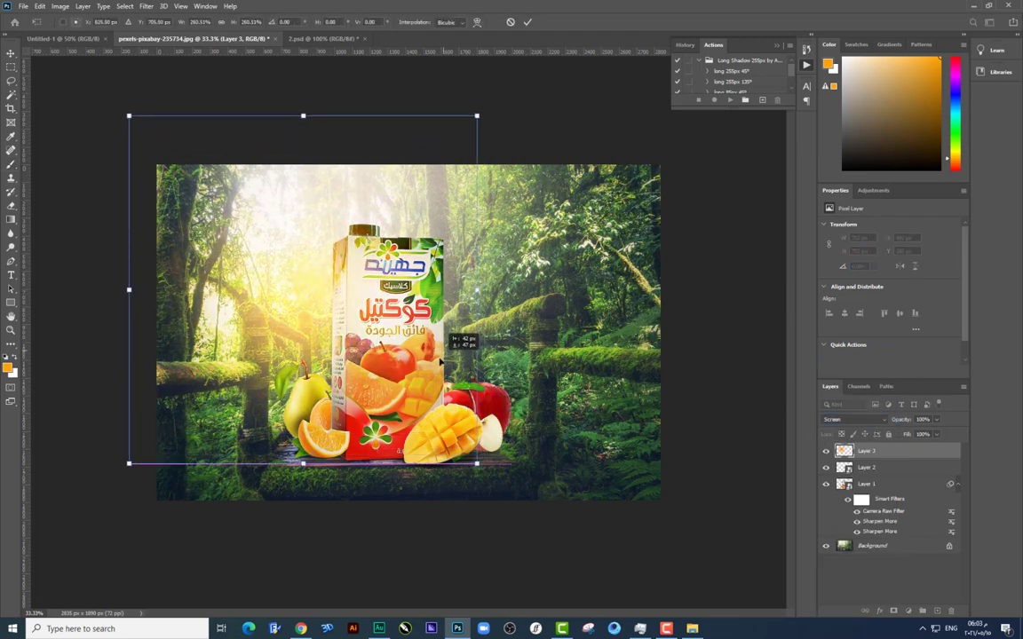
key(Return)
key(b)
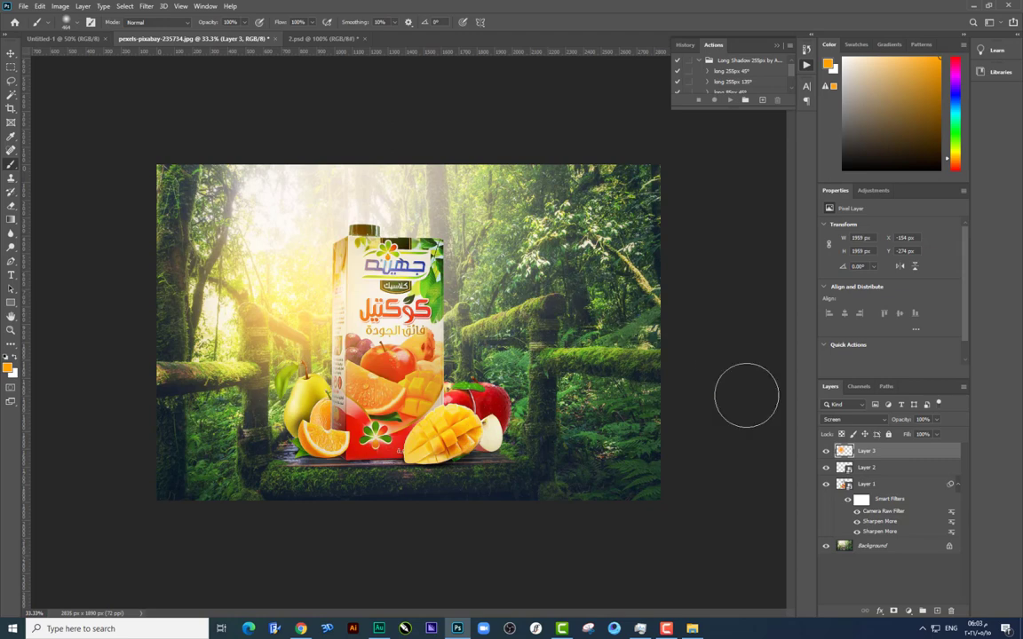
click(11, 53)
drag(346, 270, 358, 272)
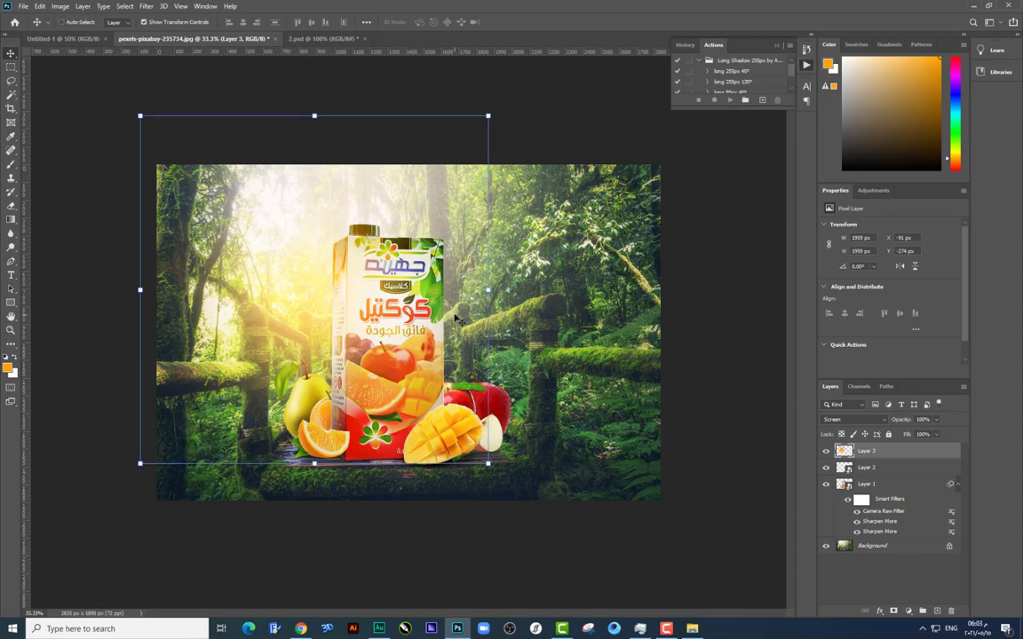
Open the fruit-splash file 3.psd from the project folder
key(alt+Tab)
double_click(320, 168)
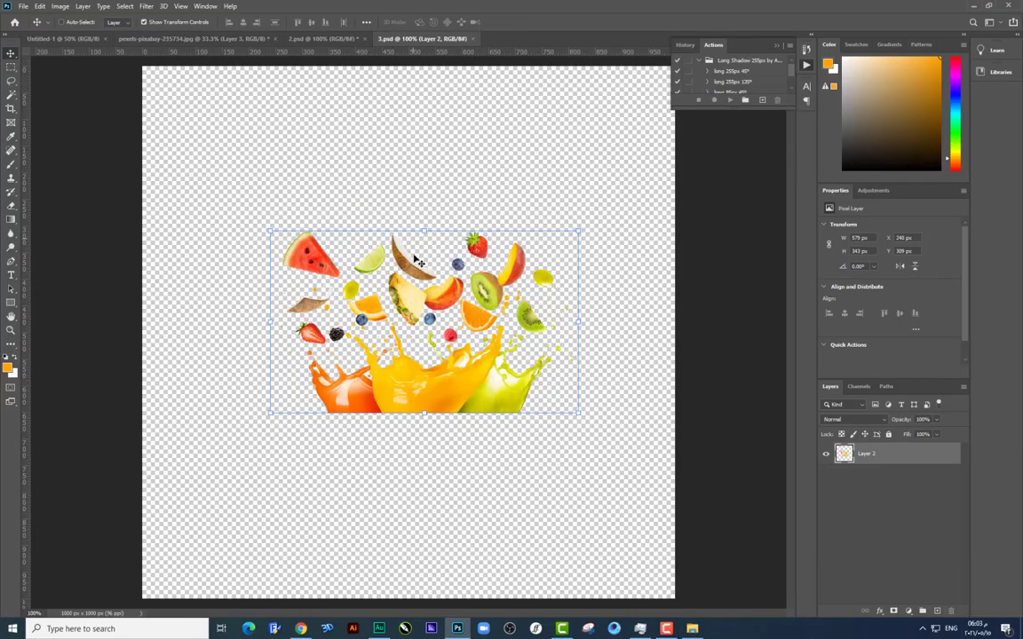
mouse_move(391, 222)
mouse_down()
mouse_move(347, 71)
mouse_move(67, 35)
mouse_up()
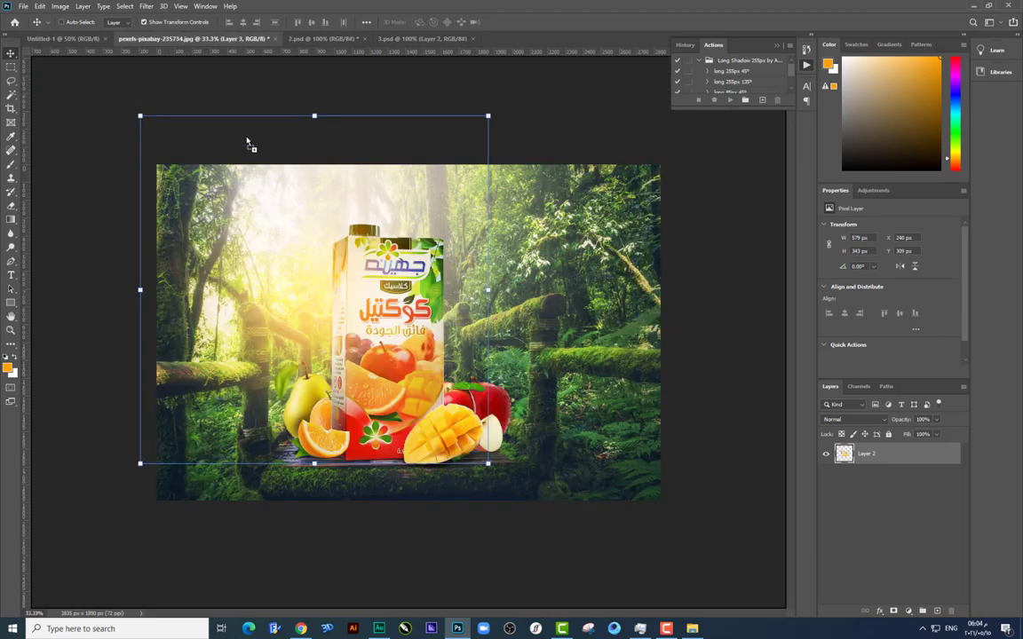
Drop the fruit splash into the forest scene as smart-object Layer 4, moved right
mouse_move(165, 3)
mouse_down()
mouse_move(322, 167)
mouse_move(457, 255)
mouse_up()
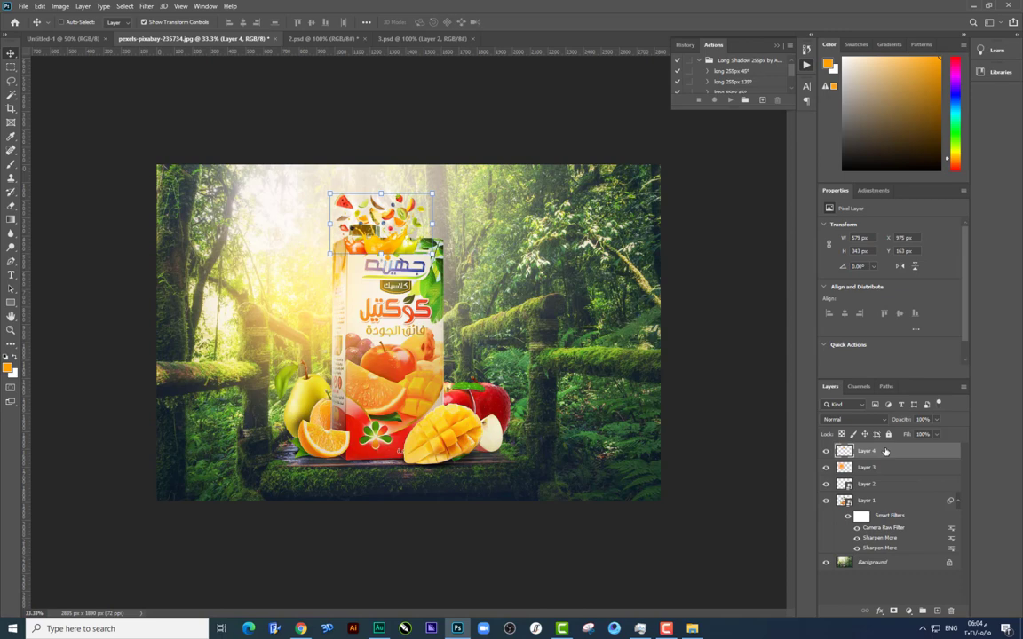
right_click(885, 451)
click(835, 138)
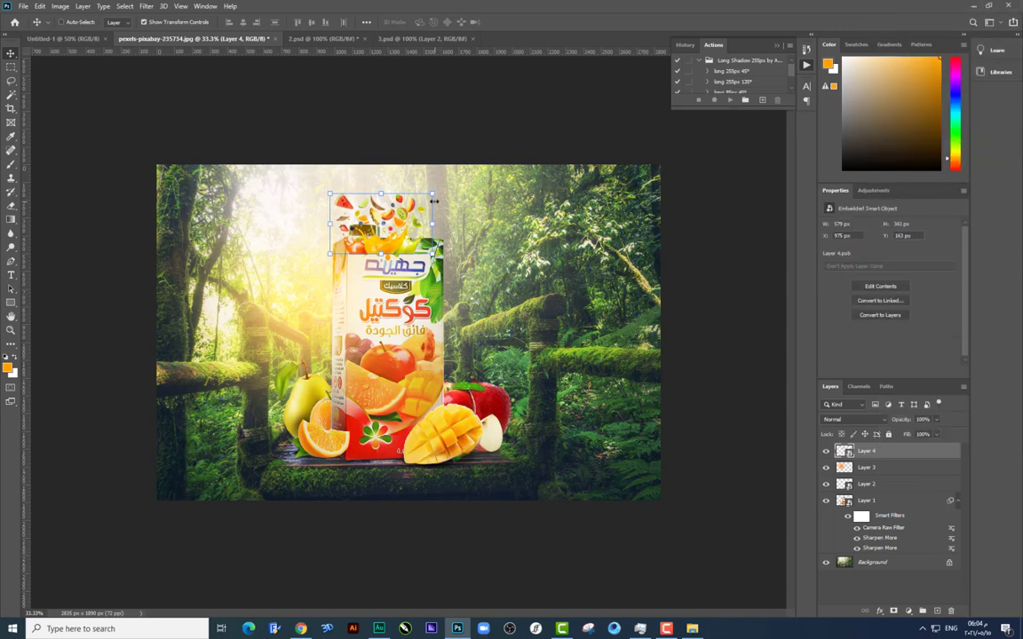
drag(433, 202, 549, 204)
Scale the carton Layer 1 and glow Layer 3 together slightly smaller
click(862, 469)
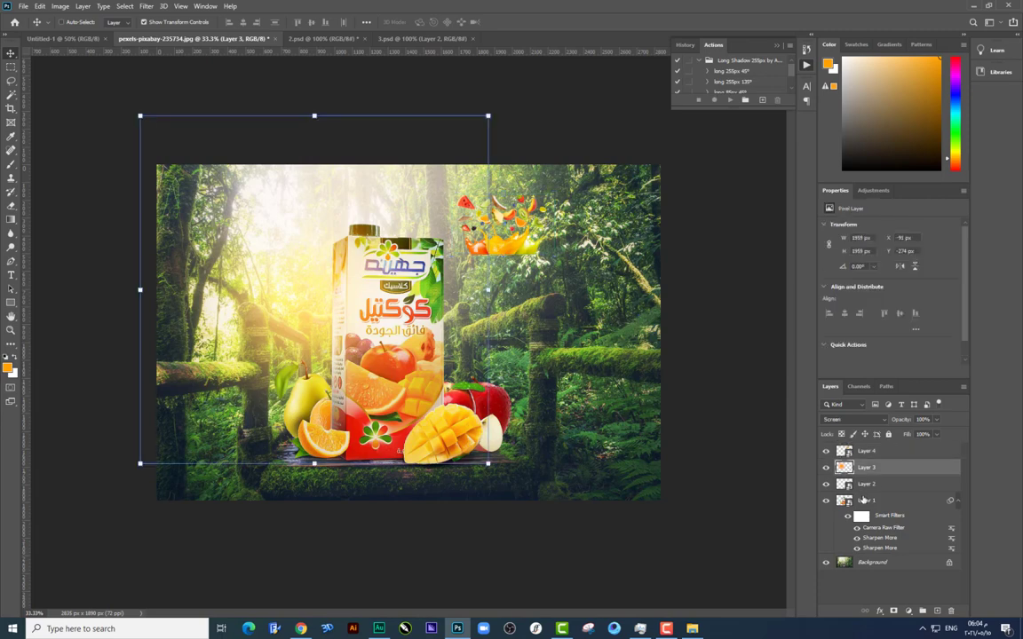
click(864, 501)
ctrl+click(864, 468)
key(ctrl+t)
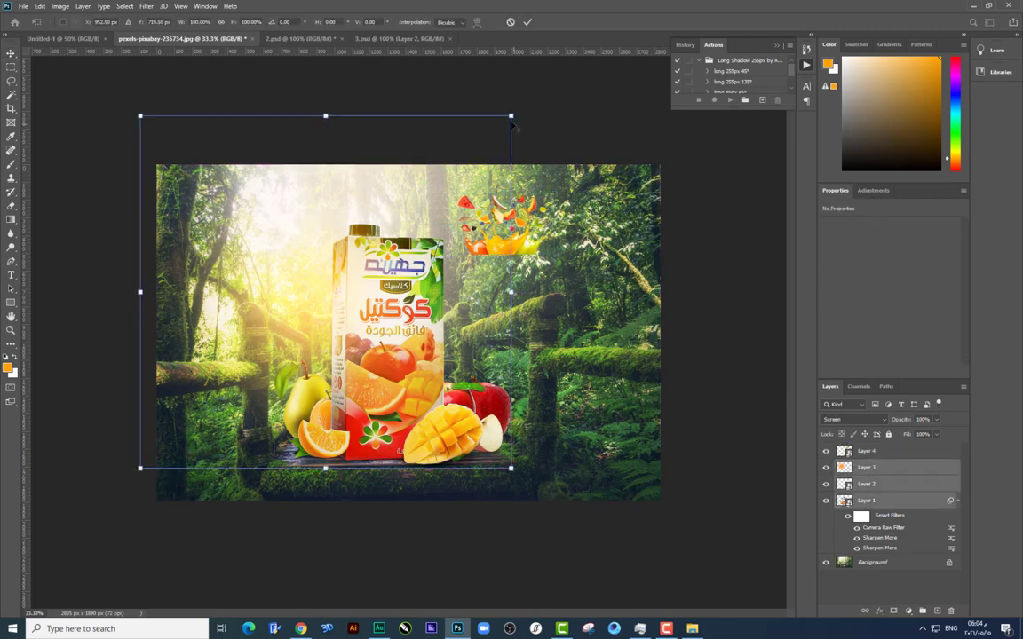
drag(509, 114, 466, 182)
key(ctrl+z)
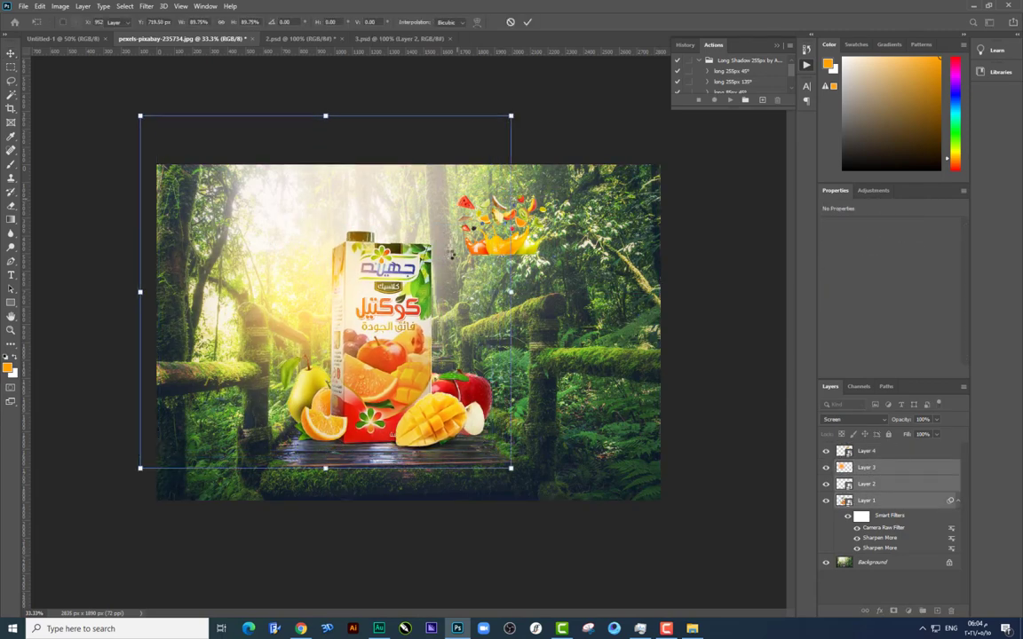
key(Return)
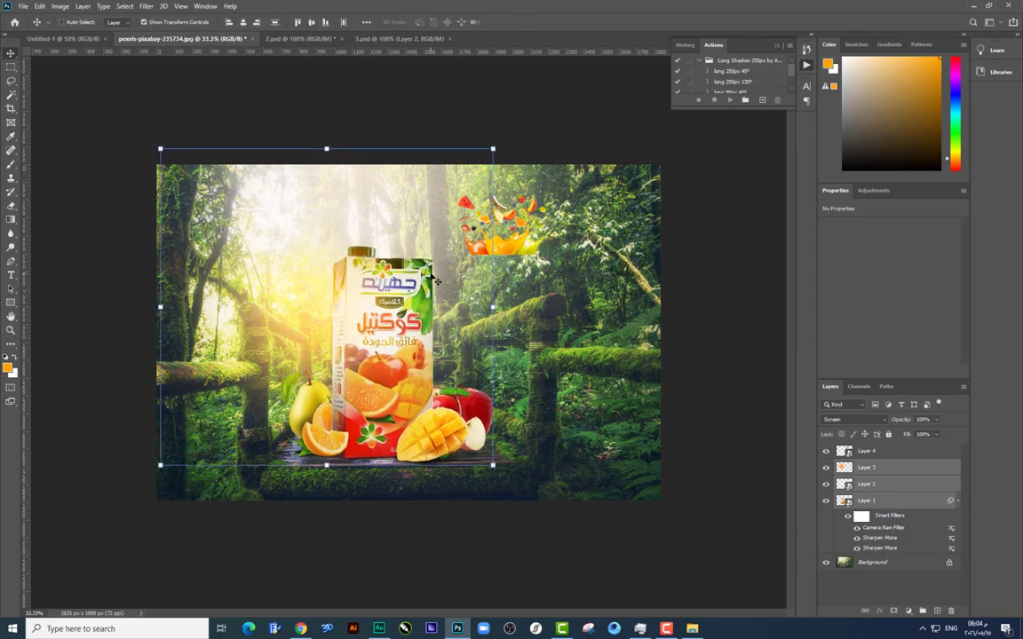
Zoom in on the carton and select only Layer 1
scroll(436, 281, up, 1)
scroll(437, 288, up, 1)
scroll(438, 302, up, 1)
scroll(439, 317, up, 1)
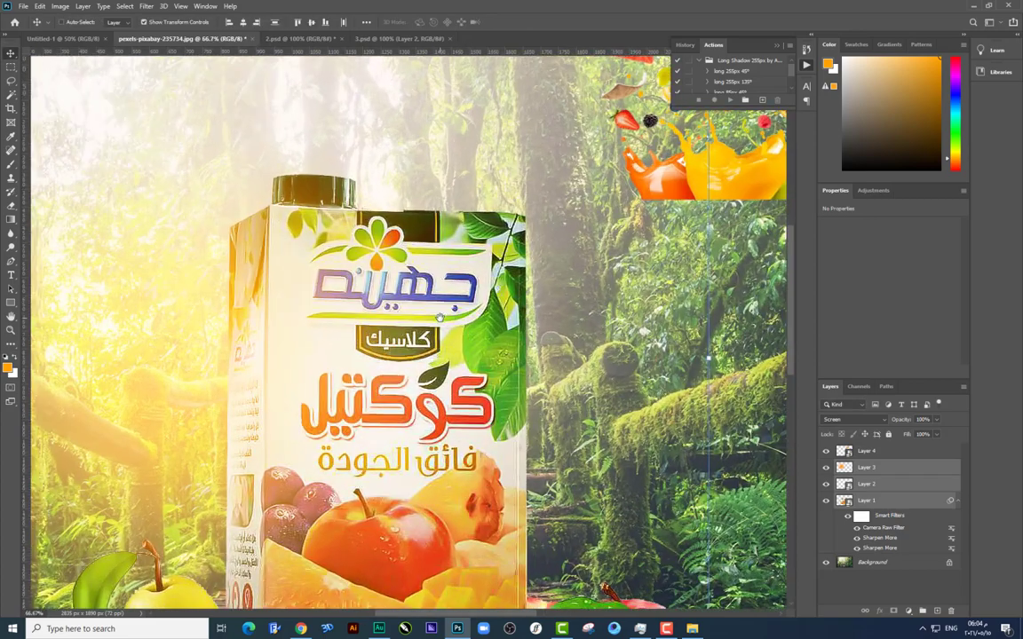
scroll(439, 318, up, 1)
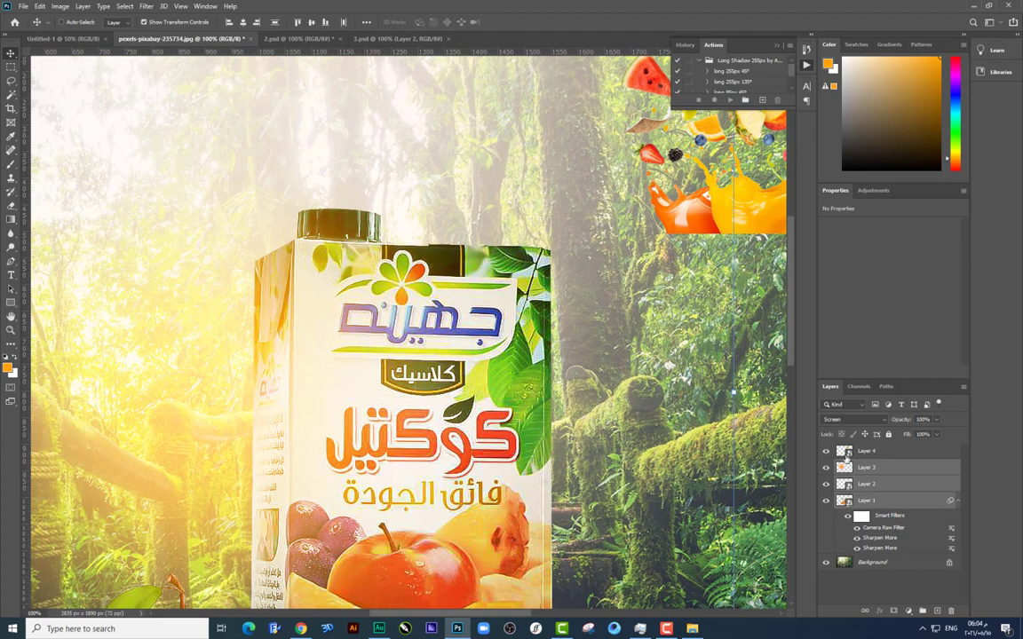
click(826, 501)
click(866, 501)
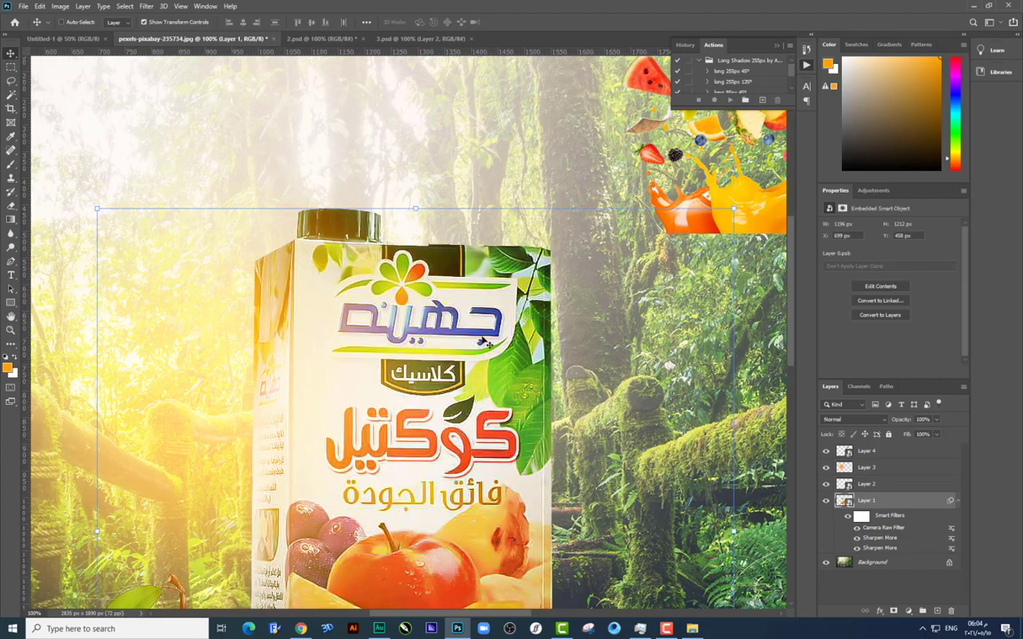
Turn a curved Pen path over the carton top into a selection and rasterize Layer 1
right_click(12, 263)
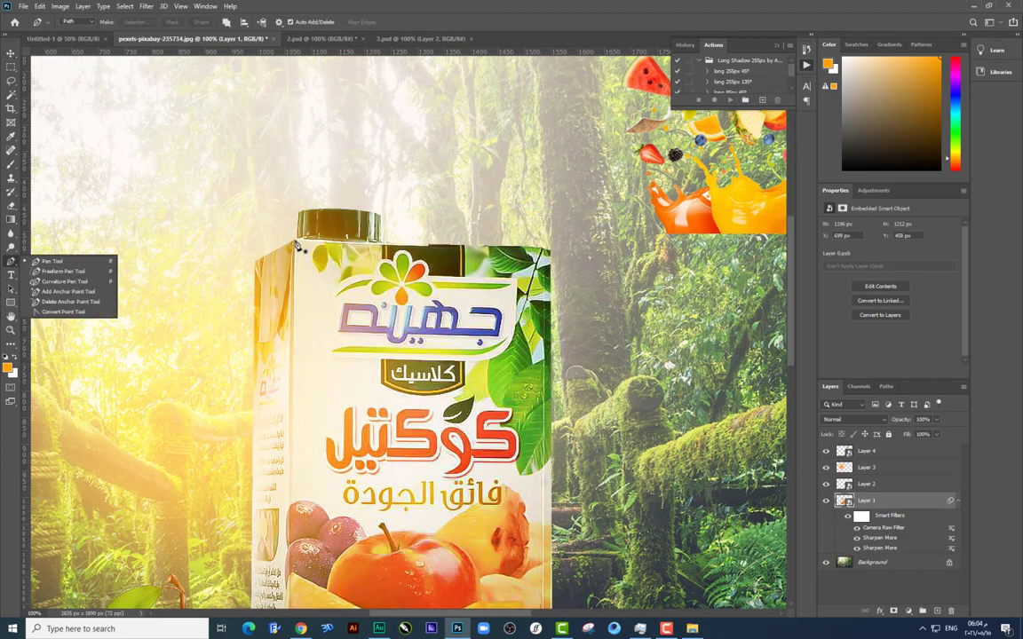
click(62, 260)
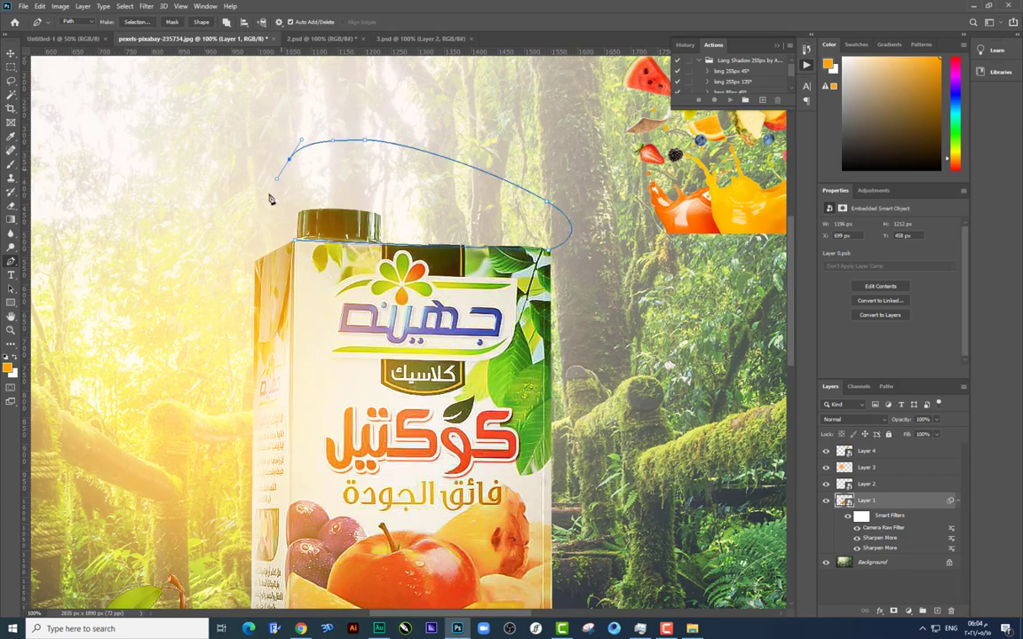
drag(294, 240, 328, 293)
key(ctrl+Return)
right_click(869, 499)
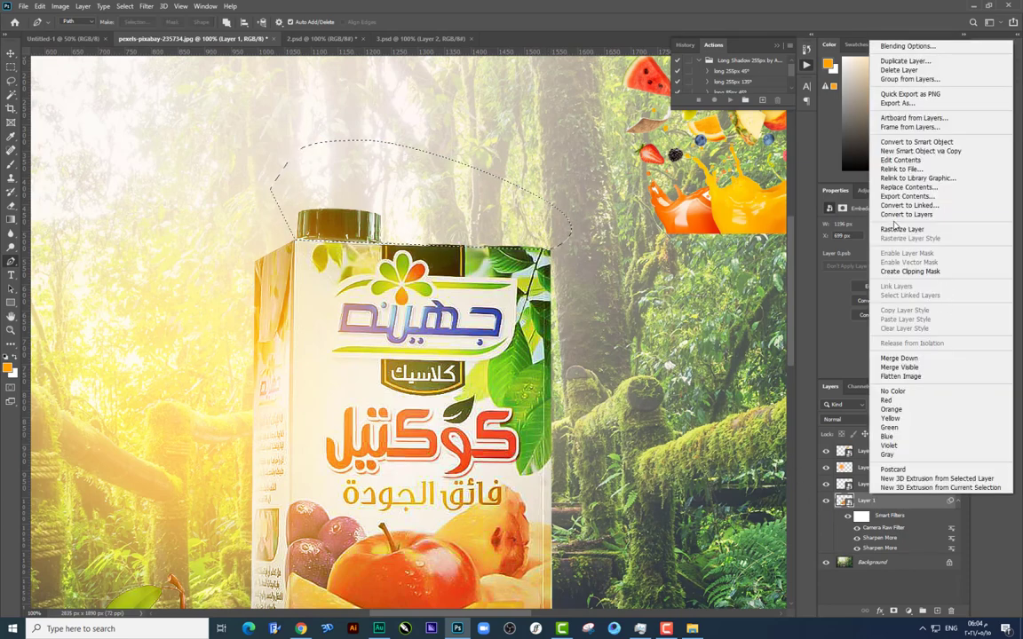
key(Escape)
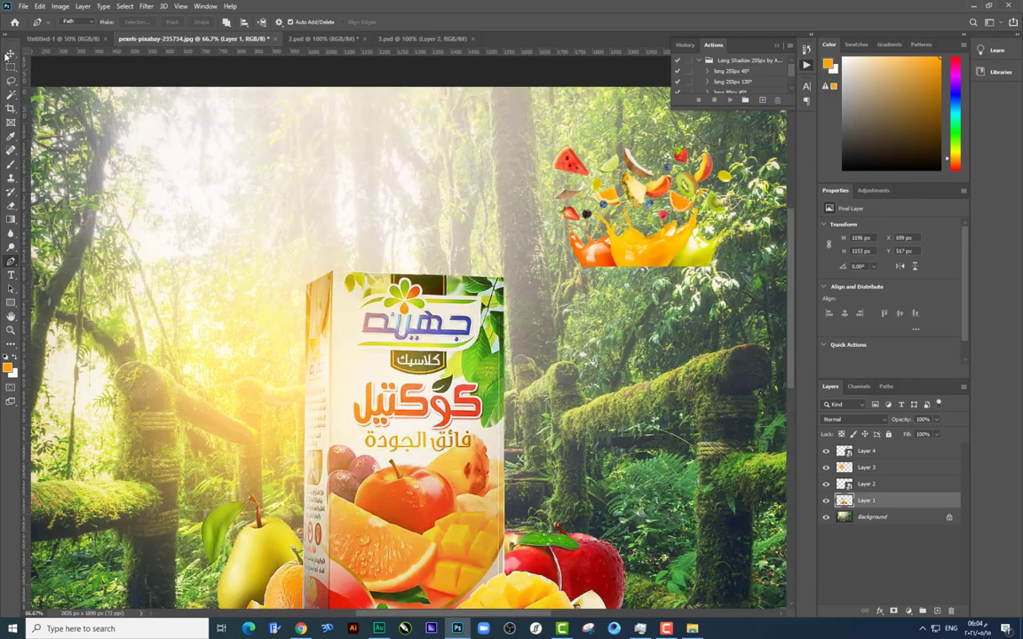
Place the fruit splash on the carton top and move it below the carton layers
click(11, 54)
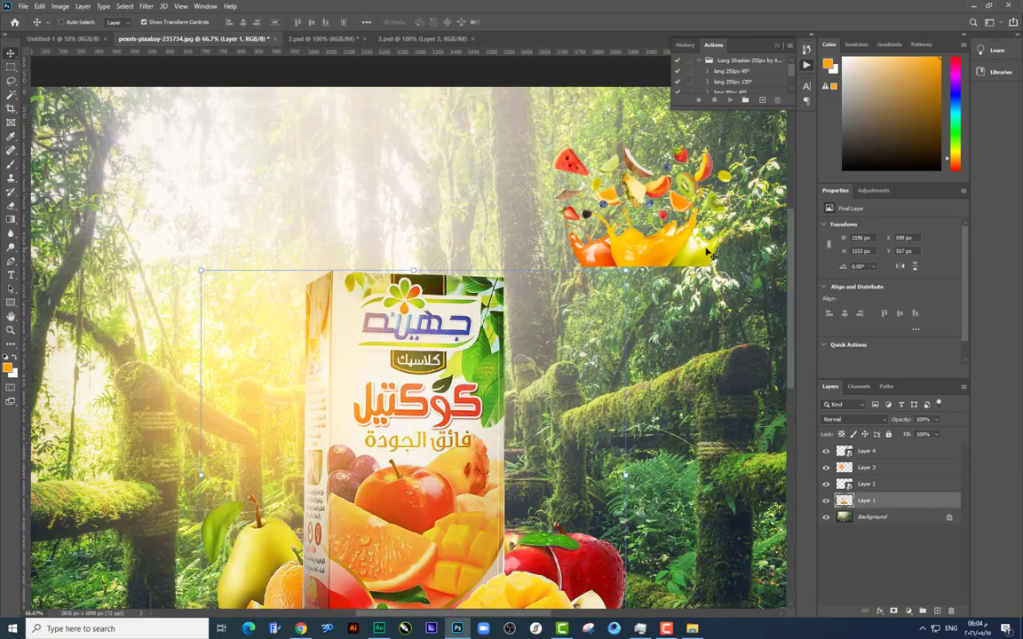
drag(657, 231, 434, 253)
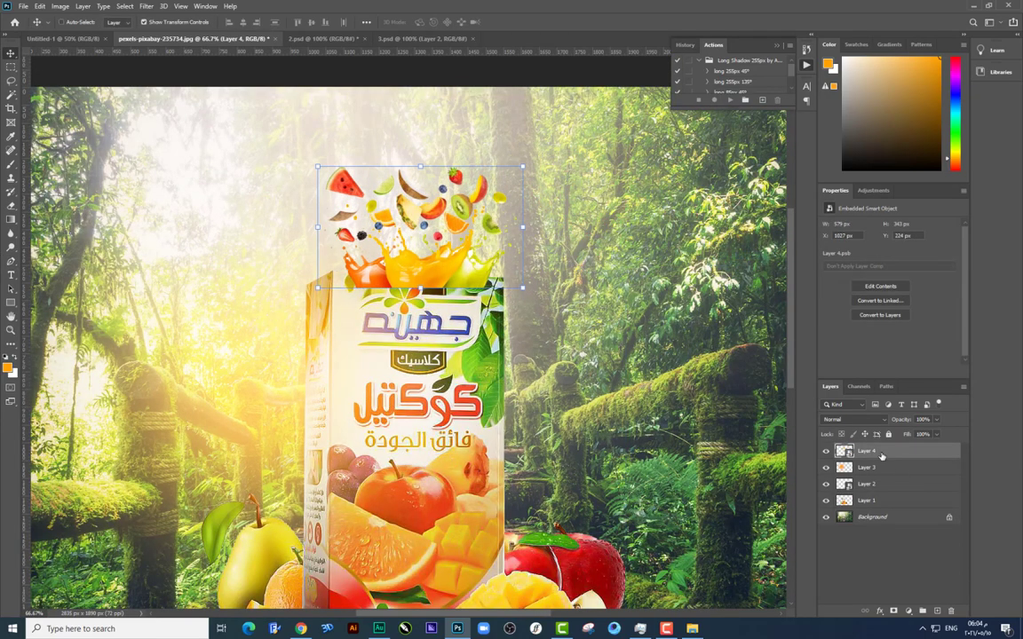
drag(881, 454, 870, 491)
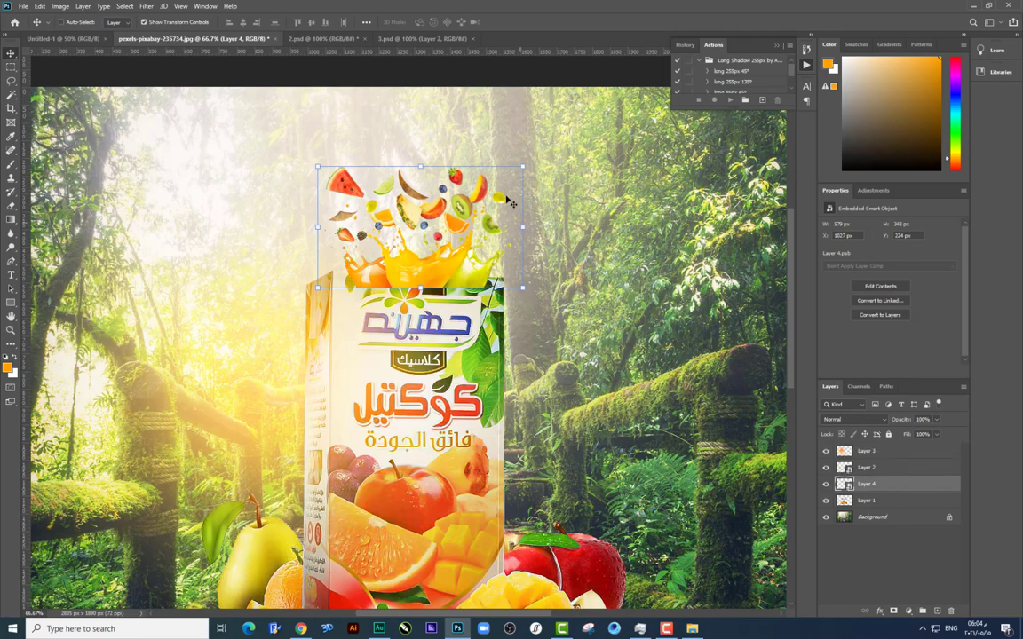
drag(895, 496, 875, 508)
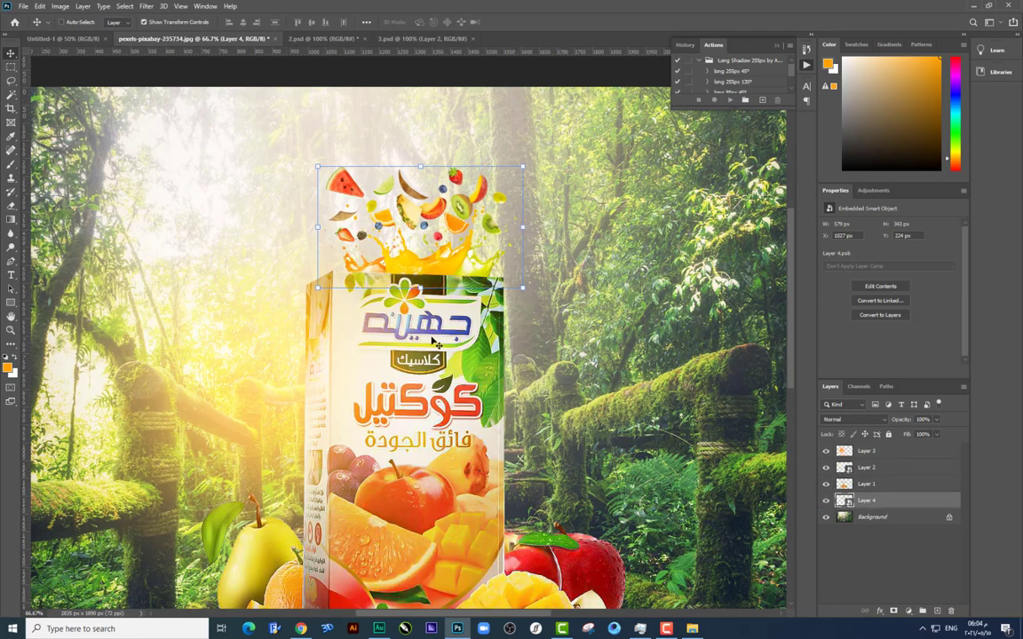
drag(439, 253, 415, 249)
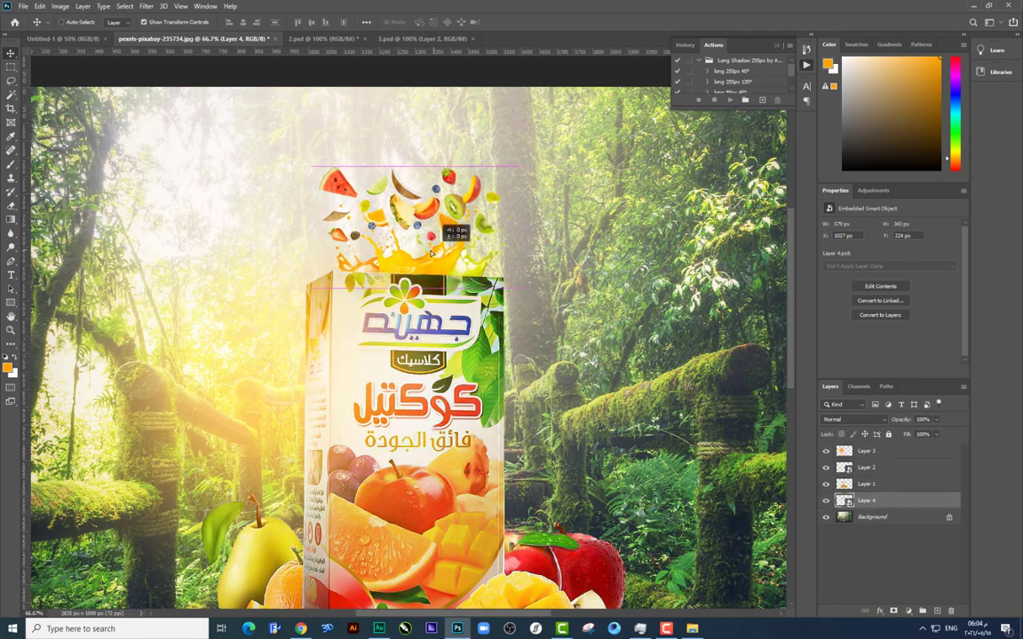
right_click(891, 498)
click(344, 211)
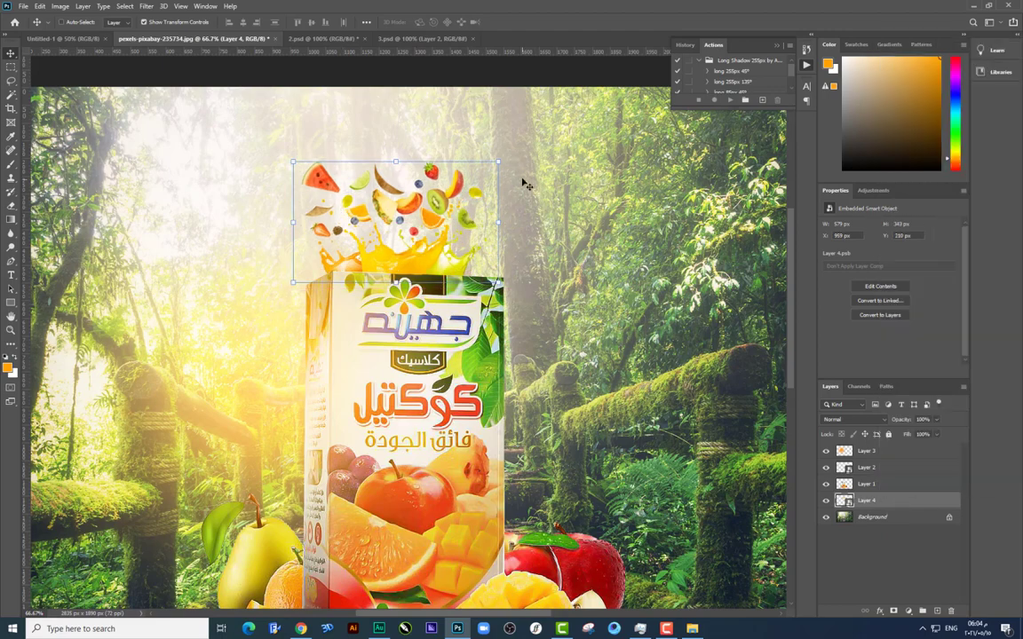
Enlarge the fruit splash to about 760 × 451 px so it bursts from the carton top
drag(501, 158, 516, 122)
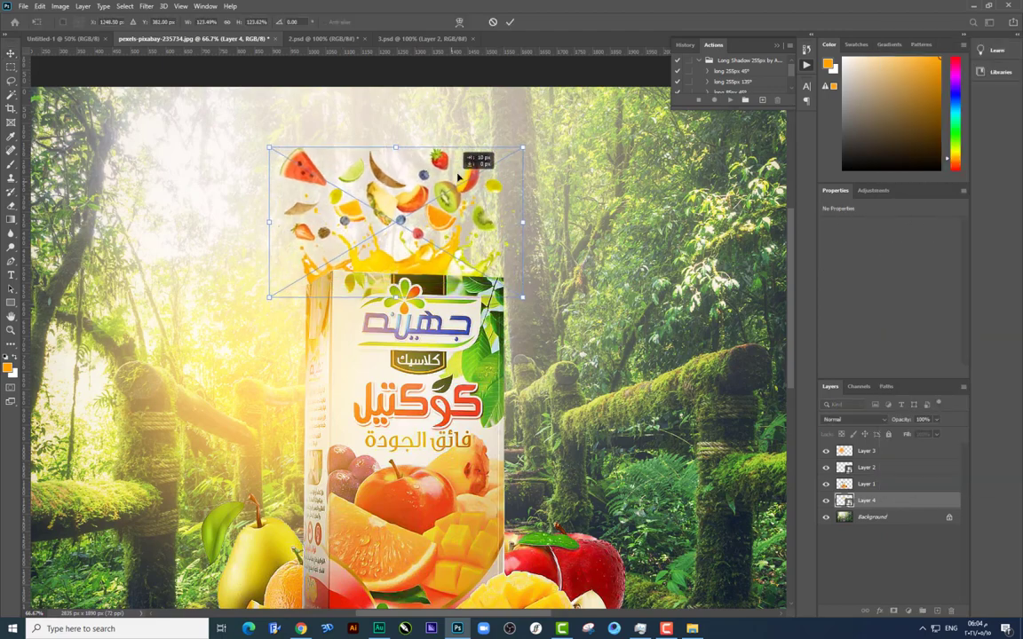
drag(447, 160, 461, 175)
drag(532, 139, 534, 136)
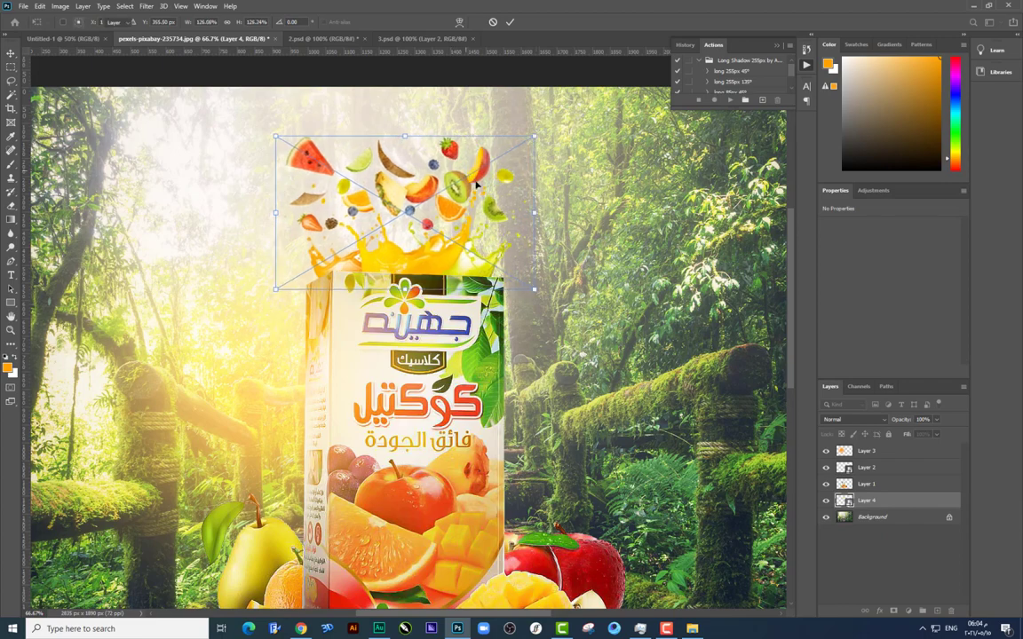
key(Return)
key(ctrl+minus)
key(ctrl+minus)
key(ctrl+plus)
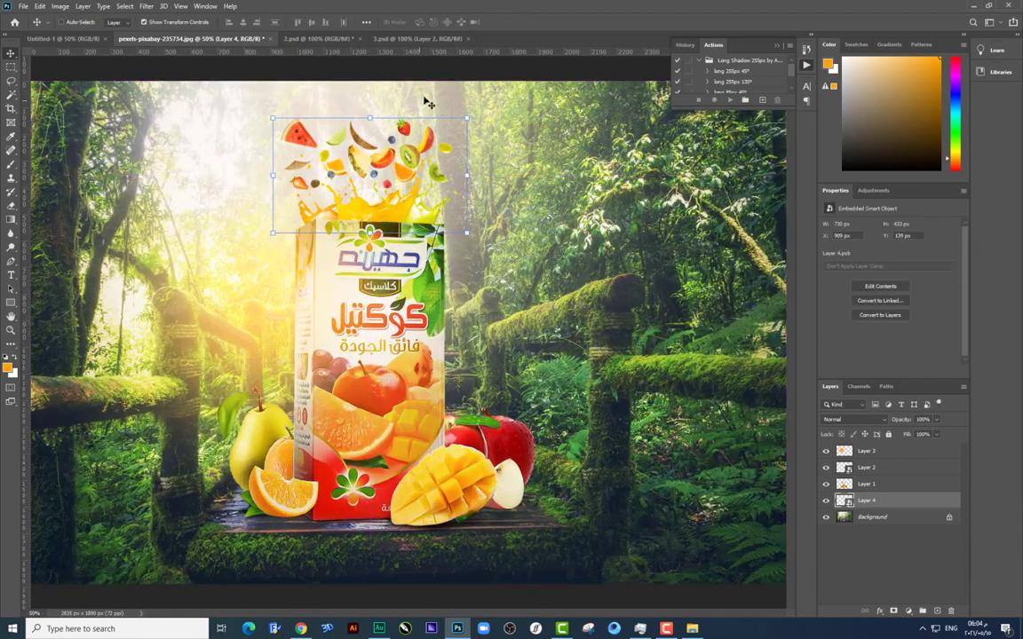
drag(471, 121, 475, 118)
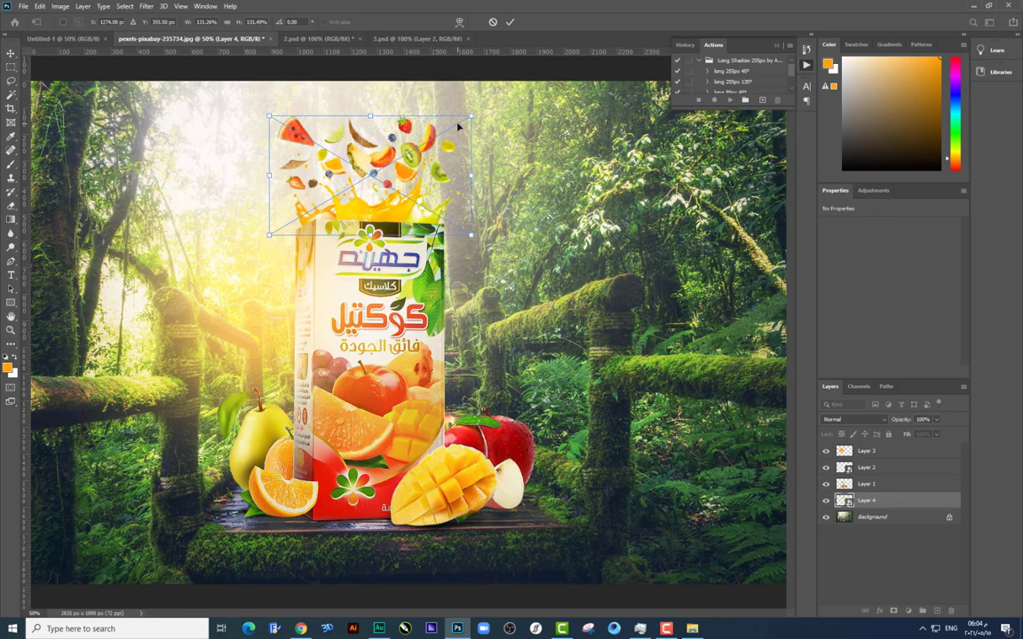
key(Return)
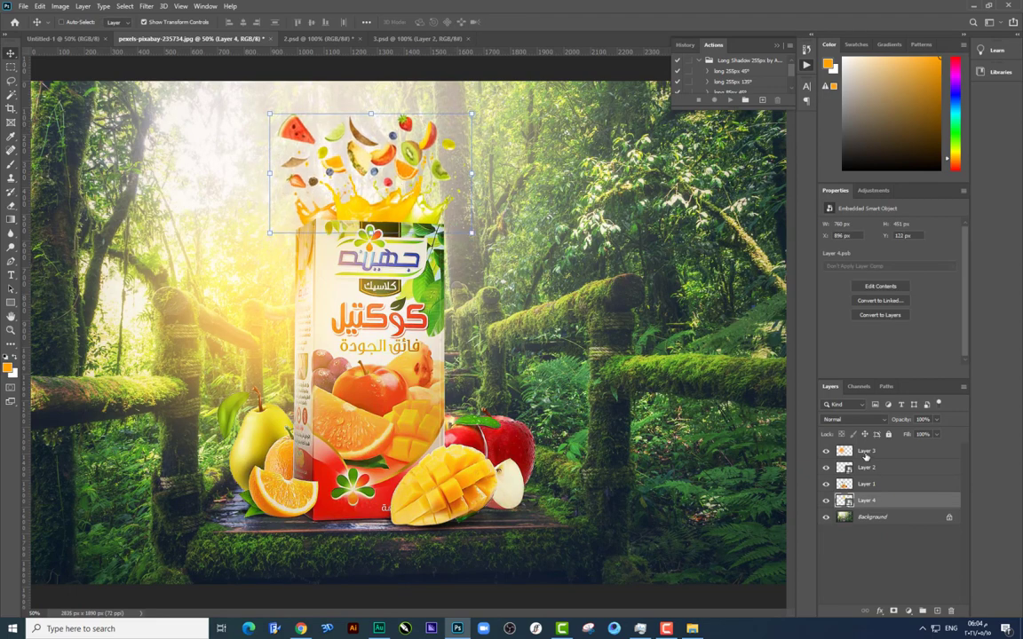
ctrl+click(229, 224)
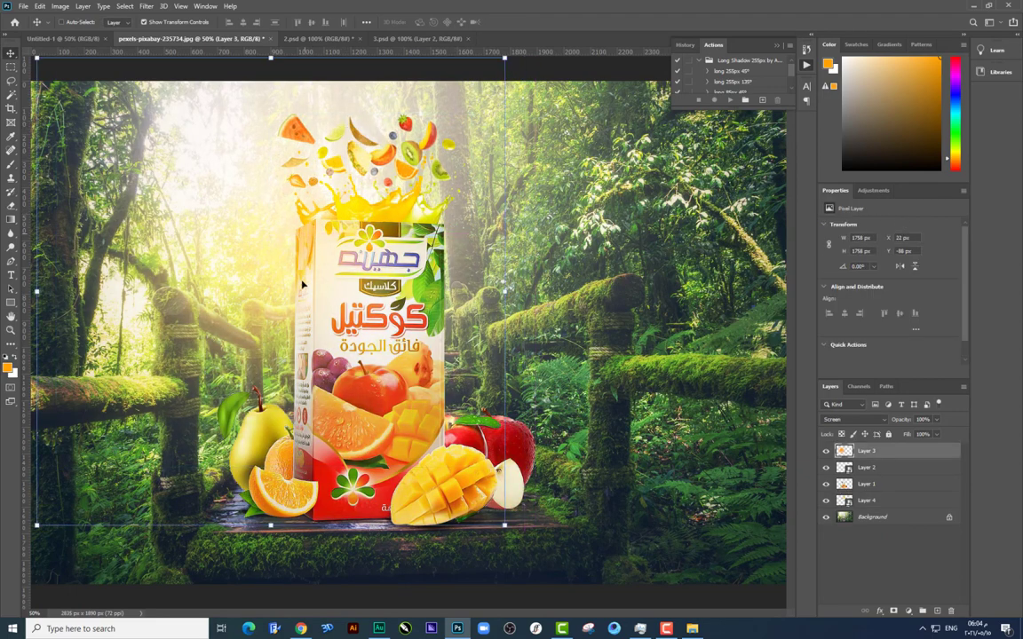
Duplicate the light rays up and right and set the copy to 30% opacity
drag(309, 335, 334, 310)
key(ctrl+z)
key(ctrl+z)
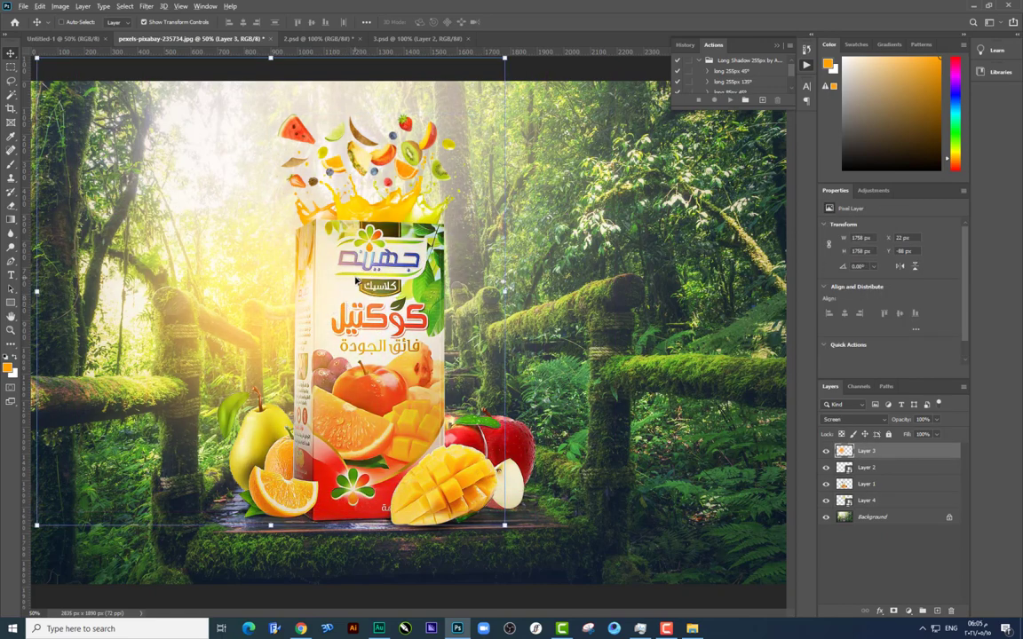
mouse_move(355, 280)
mouse_down()
mouse_move(549, 187)
mouse_move(534, 191)
mouse_up()
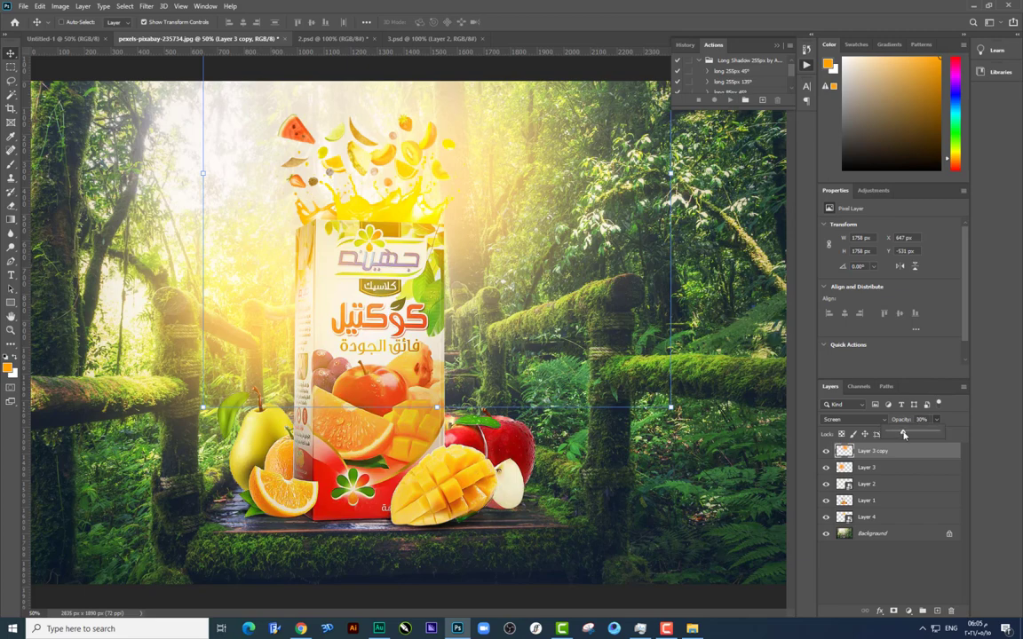
drag(937, 433, 906, 436)
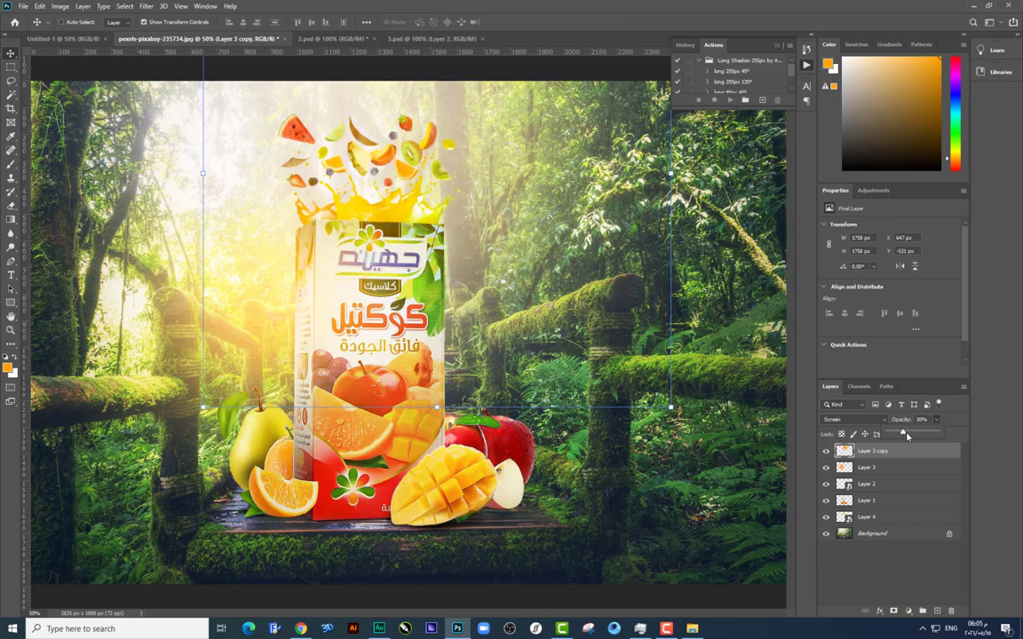
drag(559, 217, 567, 236)
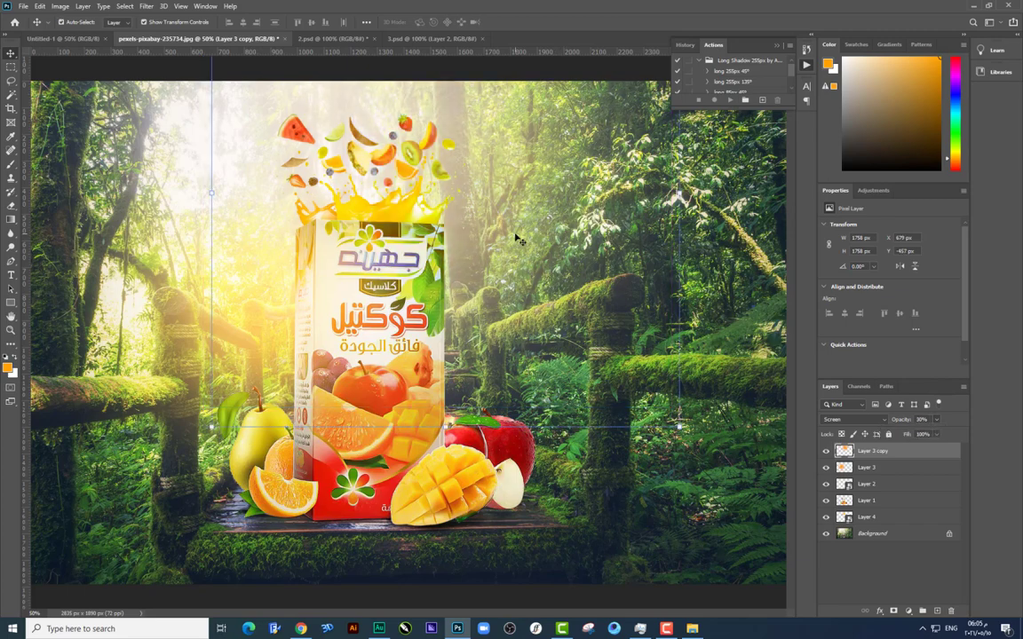
Drag Juhayna-Logo.png from File Explorer into the forest composition
key(ctrl+minus)
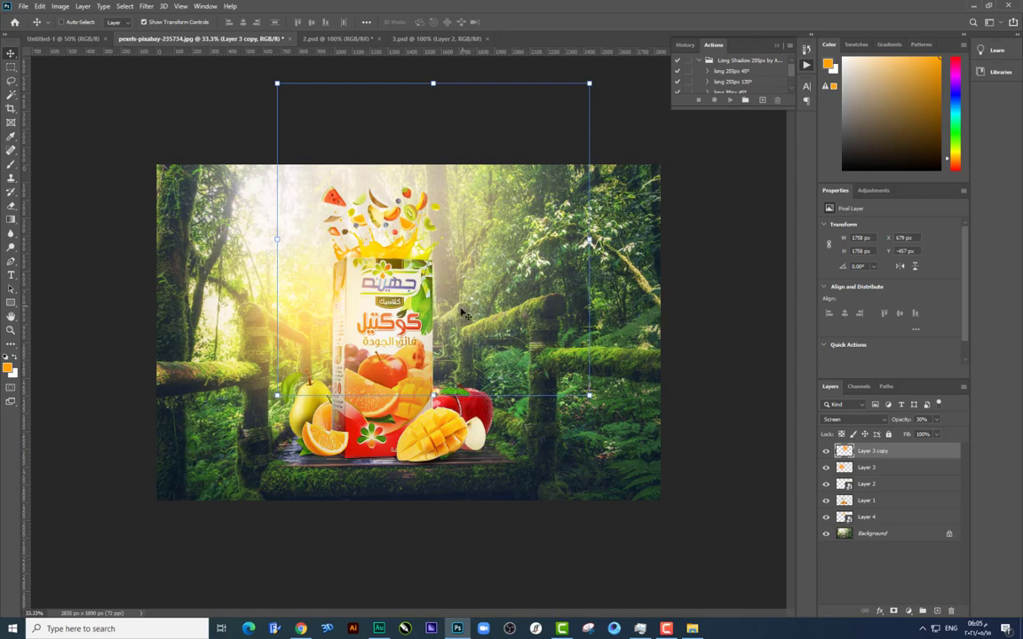
click(691, 629)
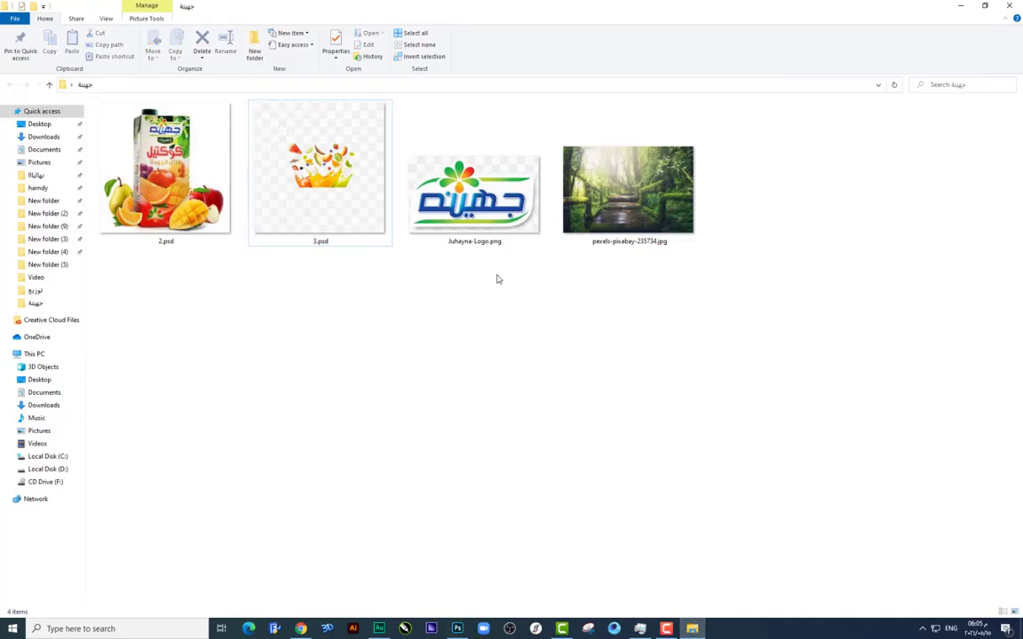
mouse_move(480, 213)
mouse_down()
mouse_move(511, 441)
mouse_move(502, 302)
mouse_up()
Enlarge the Juhayna logo, place it upper right of the carton, and nudge it right
mouse_move(408, 336)
mouse_down()
mouse_move(551, 291)
mouse_move(484, 246)
mouse_up()
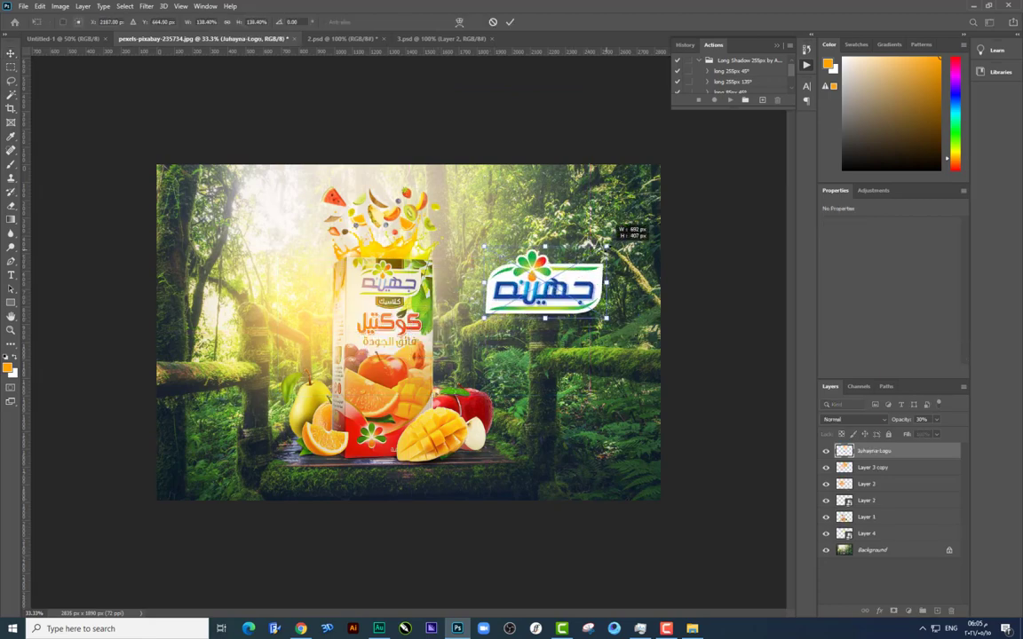
key(Return)
scroll(504, 298, up, 1)
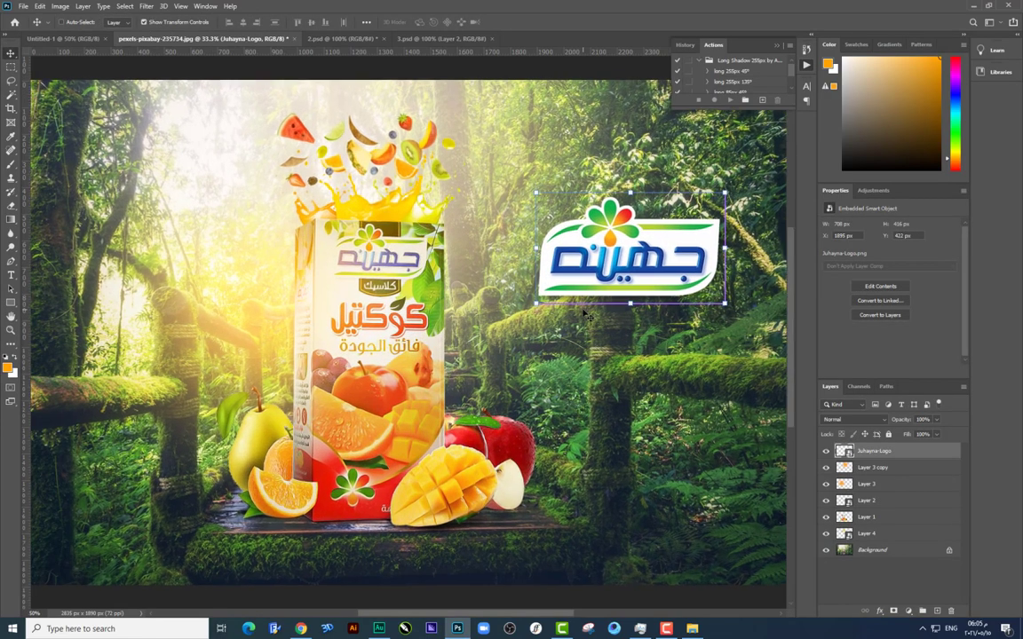
scroll(504, 299, up, 1)
scroll(505, 298, right, 3)
drag(531, 354, 549, 359)
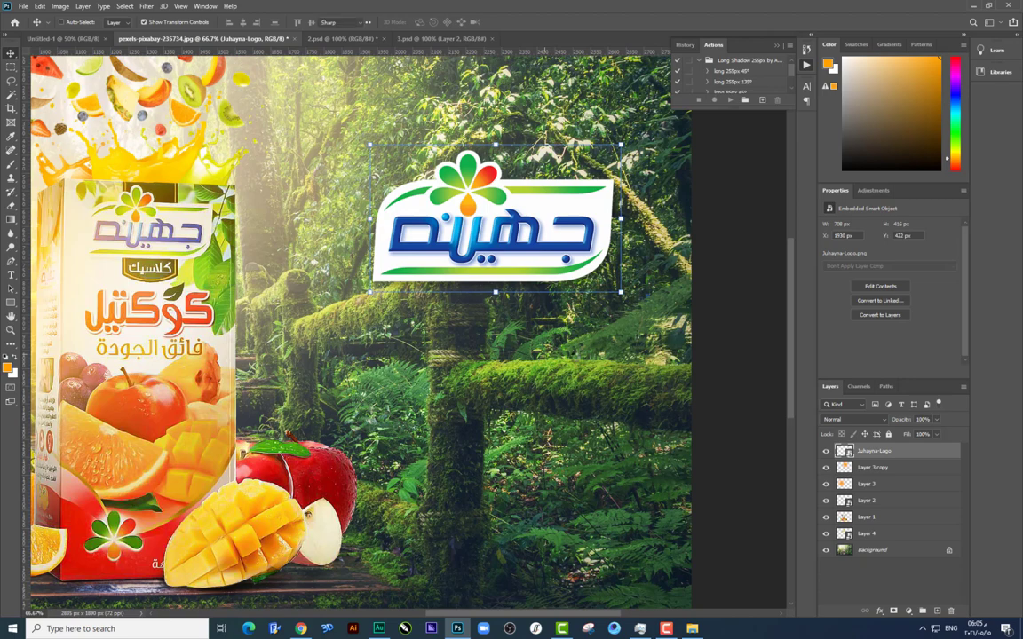
Paste the white Arabic word طبيعي as a text layer below the logo
key(t)
click(551, 348)
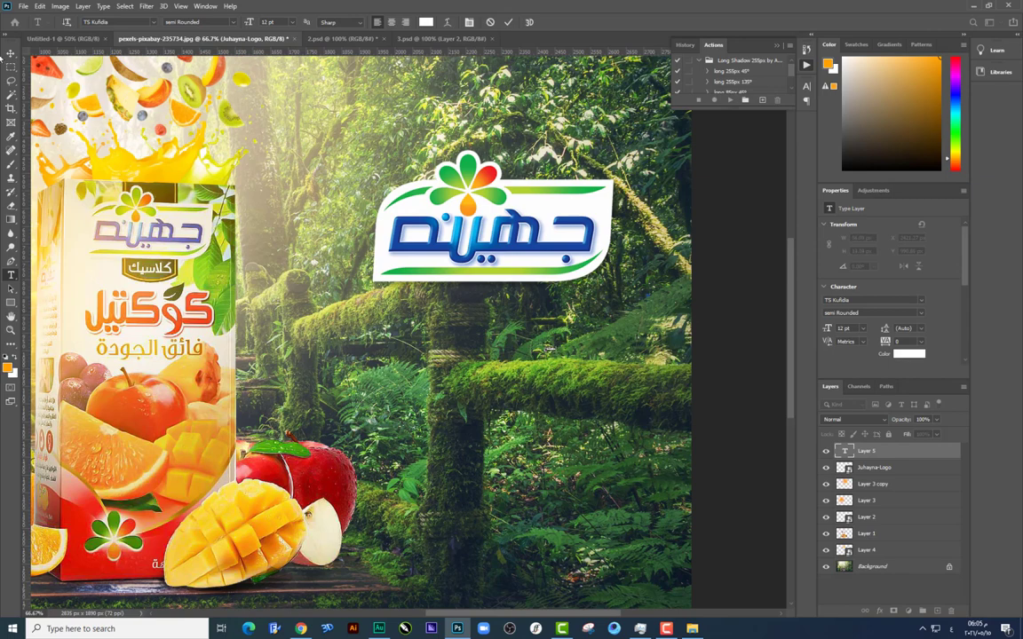
key(ctrl+v)
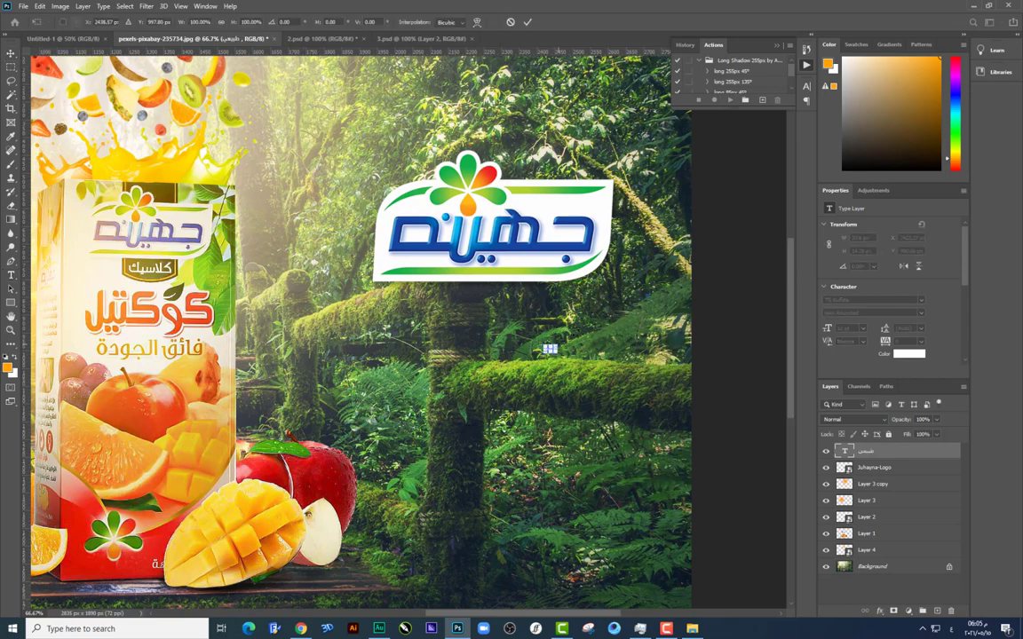
drag(551, 349, 497, 371)
key(Return)
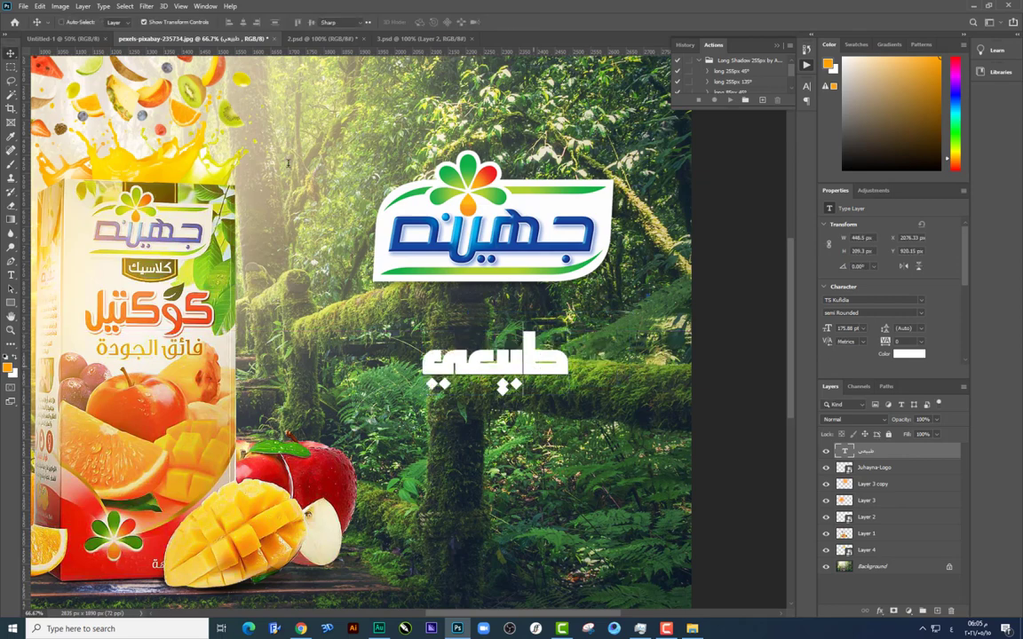
key(Return)
Set طبيعي in the Ara Hala Bo Sheisha font, enlarge it, and position it under the logo
click(154, 24)
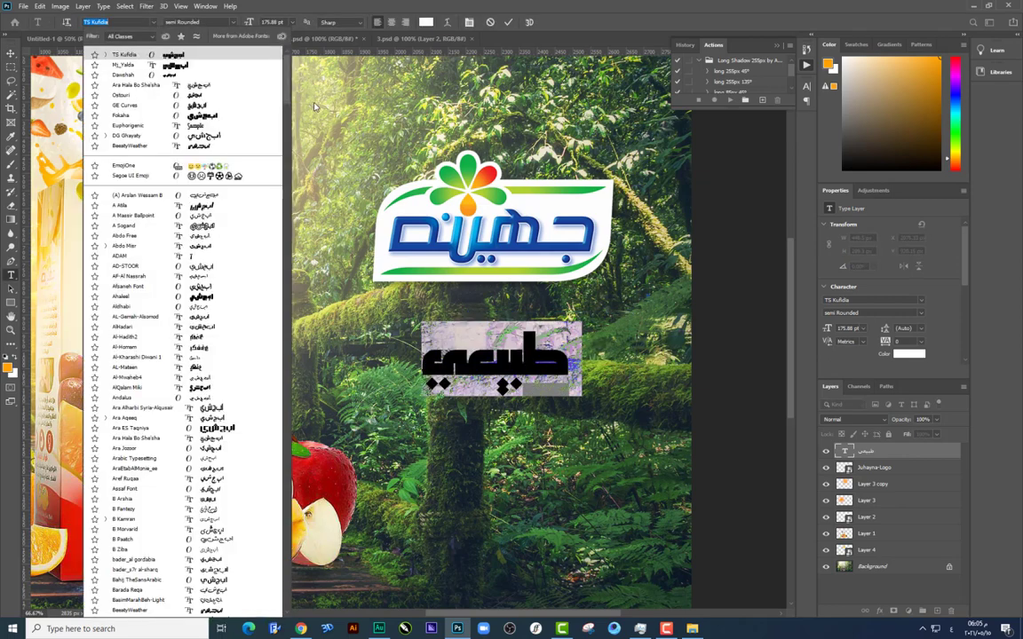
click(227, 85)
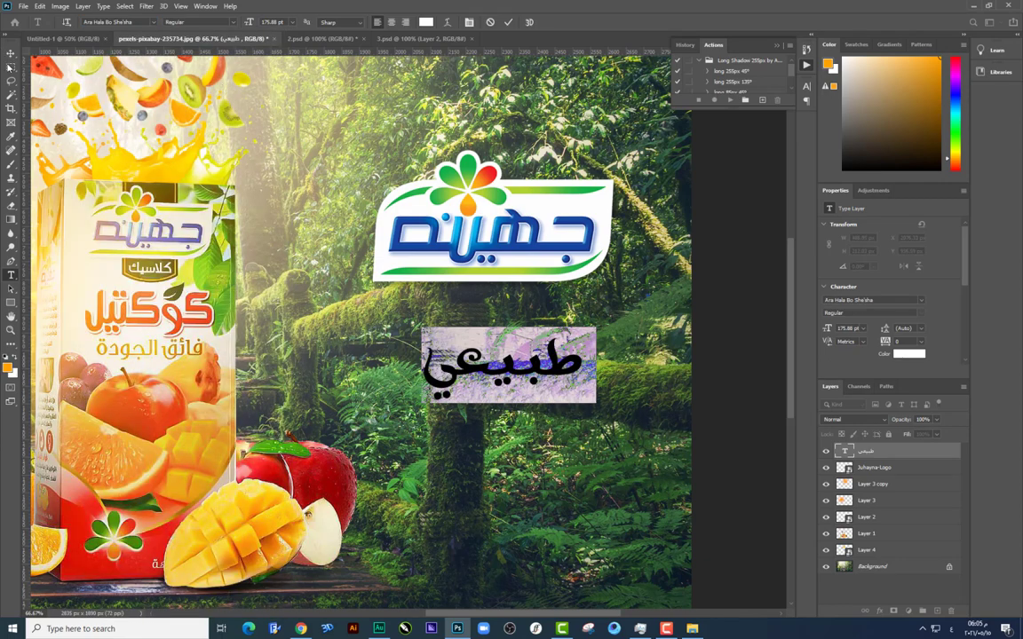
click(10, 55)
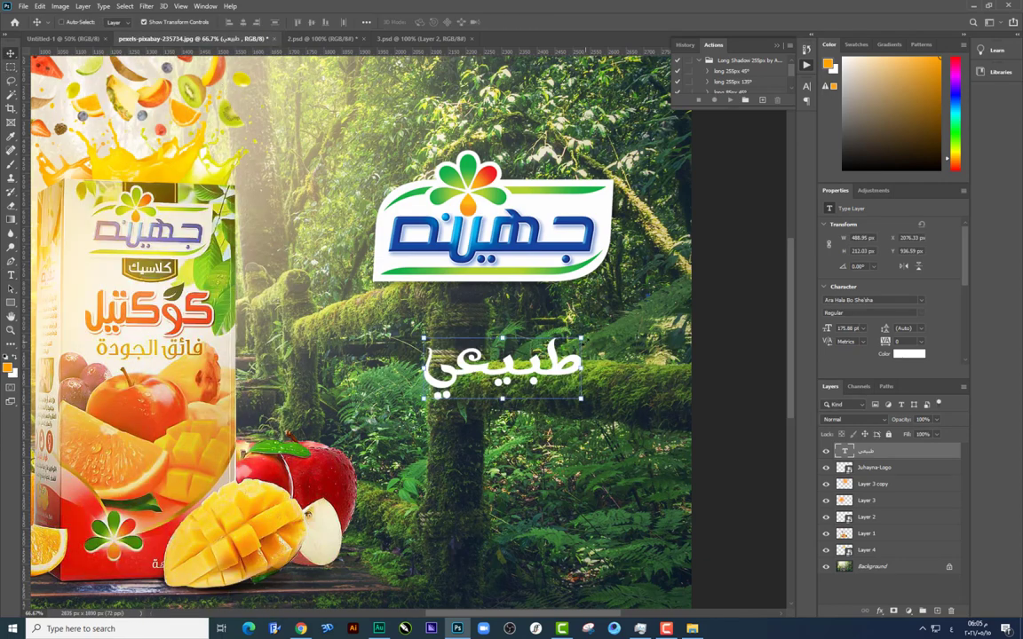
key(ctrl+t)
drag(421, 326, 388, 306)
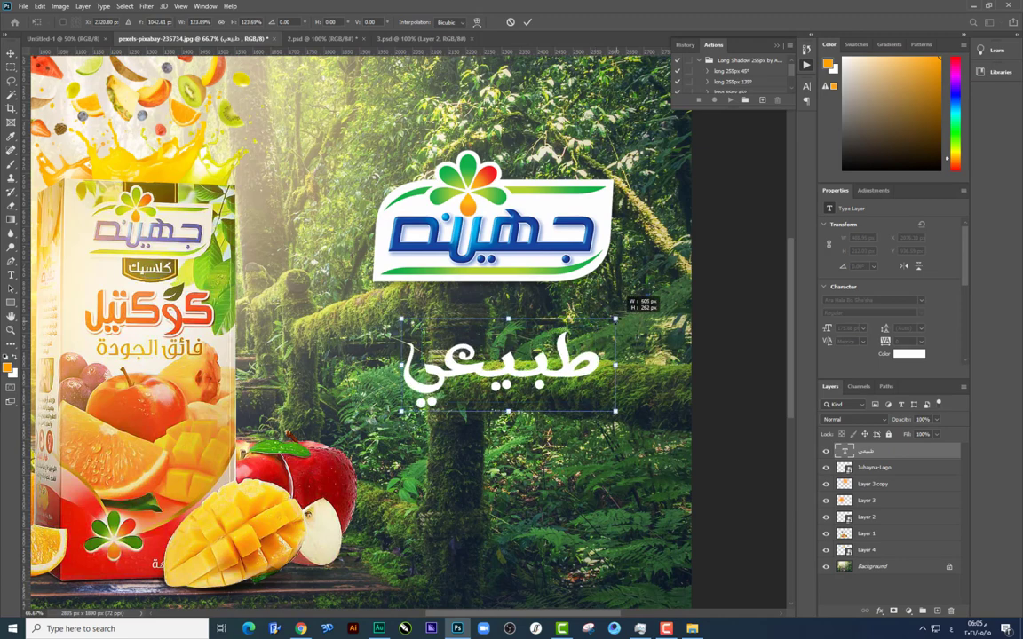
key(Return)
mouse_move(542, 342)
mouse_down()
mouse_move(562, 355)
mouse_move(575, 468)
mouse_up()
Add 100% text aligned above طبيعي and place a copy of طبيعي below
text(t100)
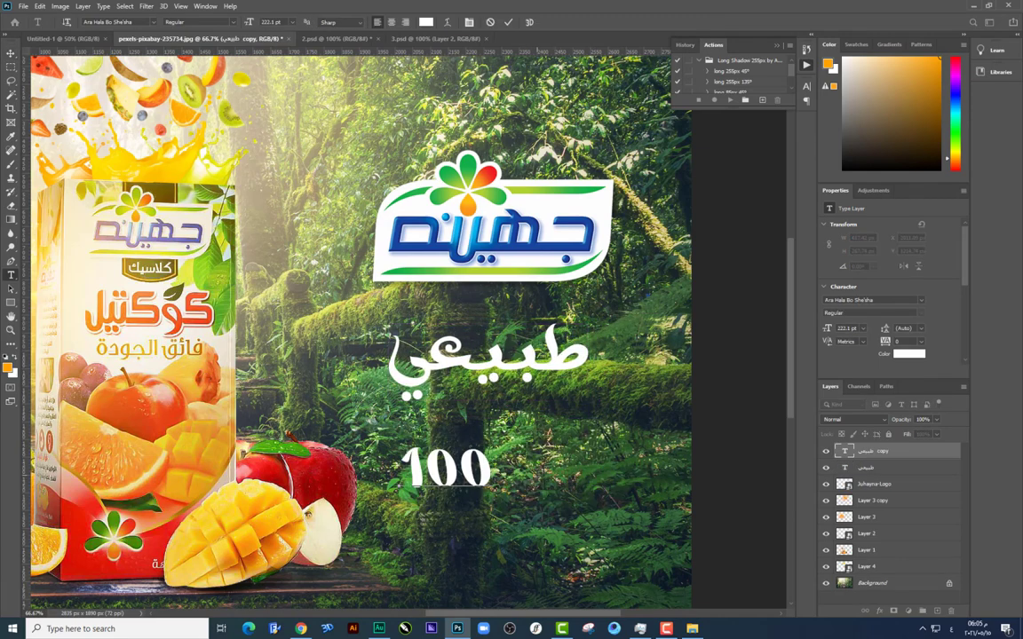
text(%)
click(10, 55)
drag(531, 493, 482, 340)
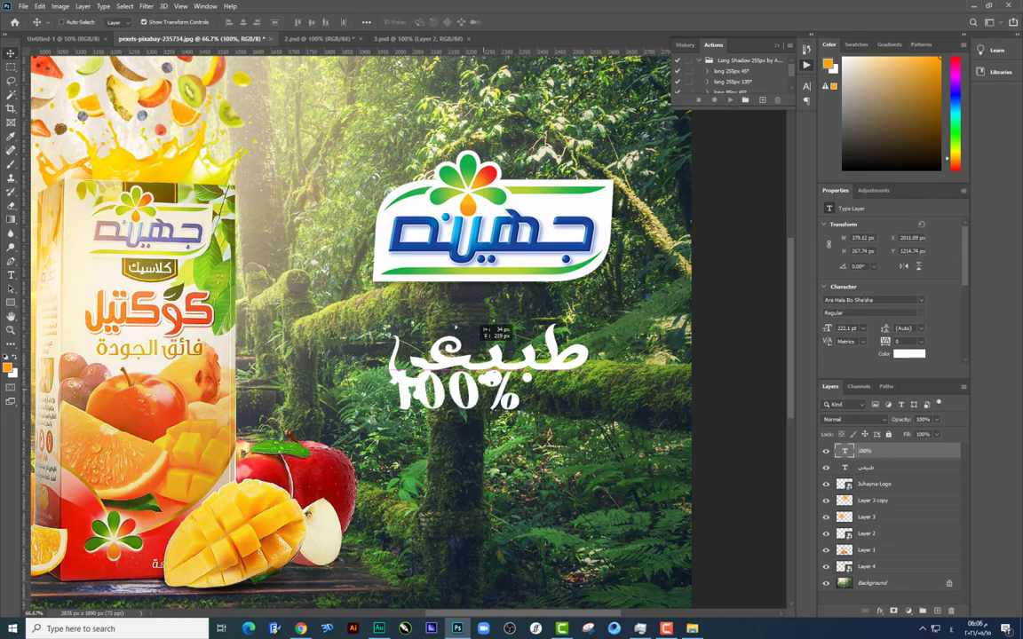
key(ctrl+t)
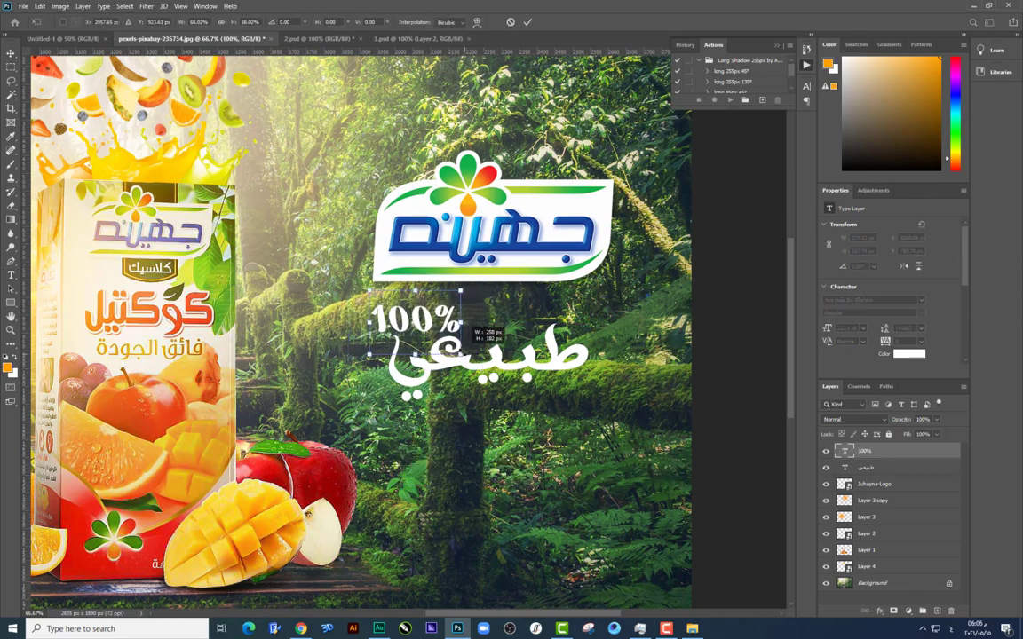
key(Escape)
drag(413, 316, 435, 303)
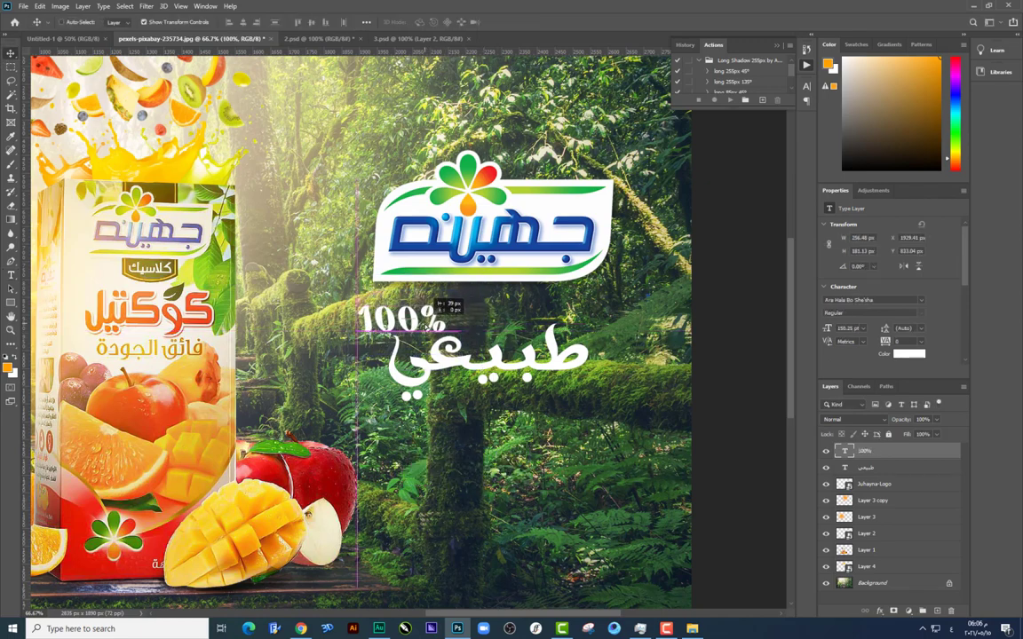
drag(540, 355, 544, 457)
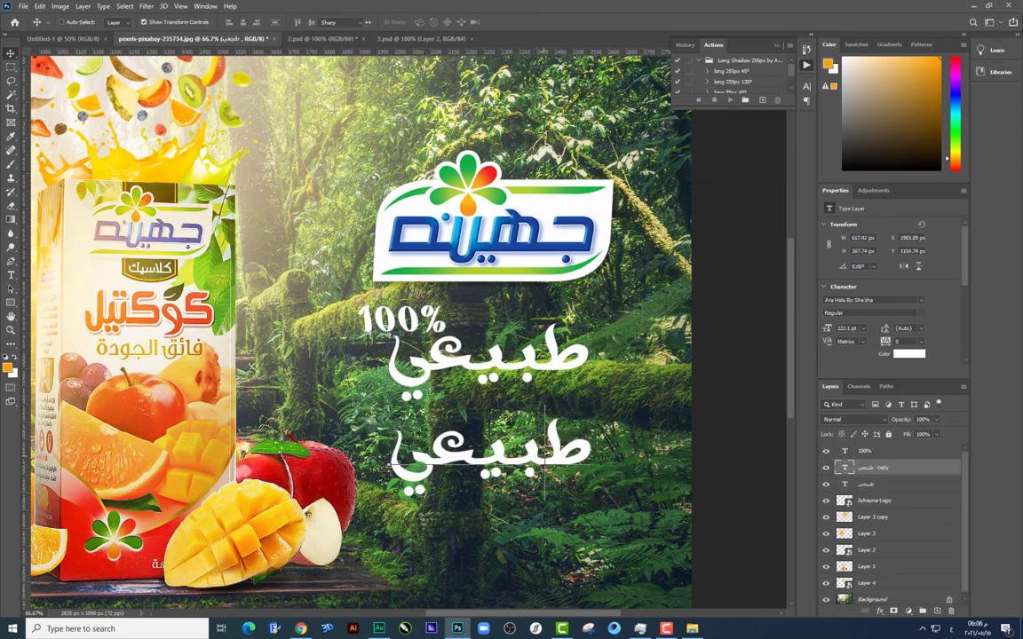
Change the copied text to واسال مجرب and shrink it to about half size
double_click(524, 449)
text(واسال)
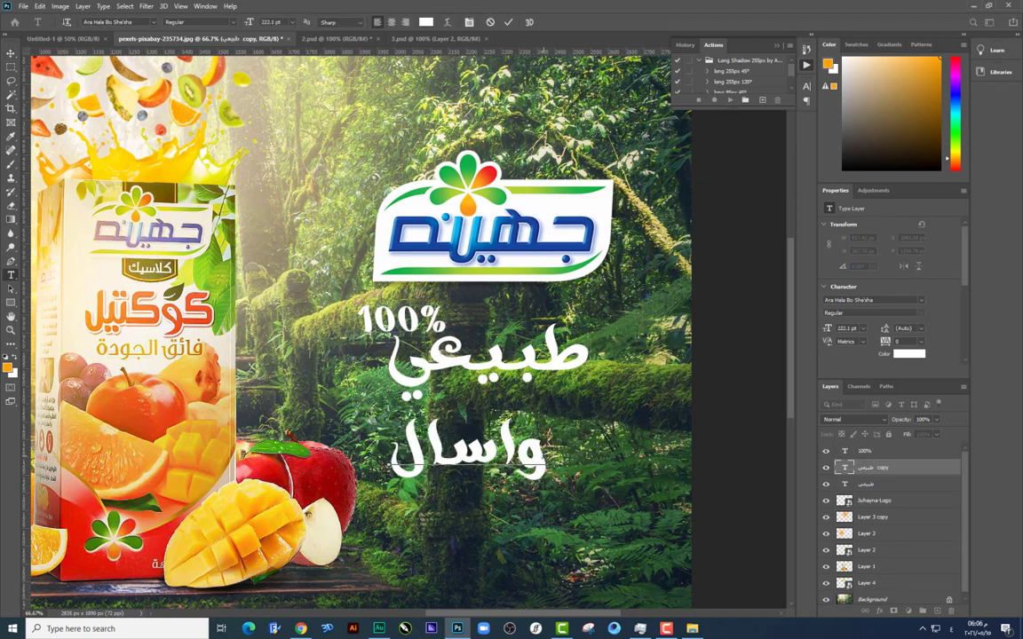
text( مجرب)
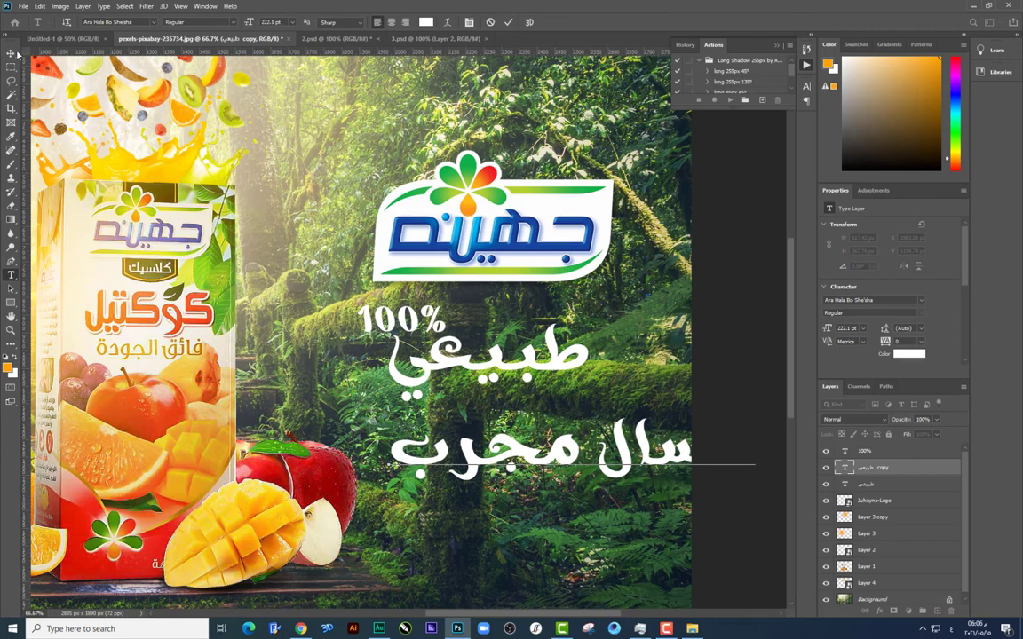
click(11, 53)
drag(778, 489, 745, 477)
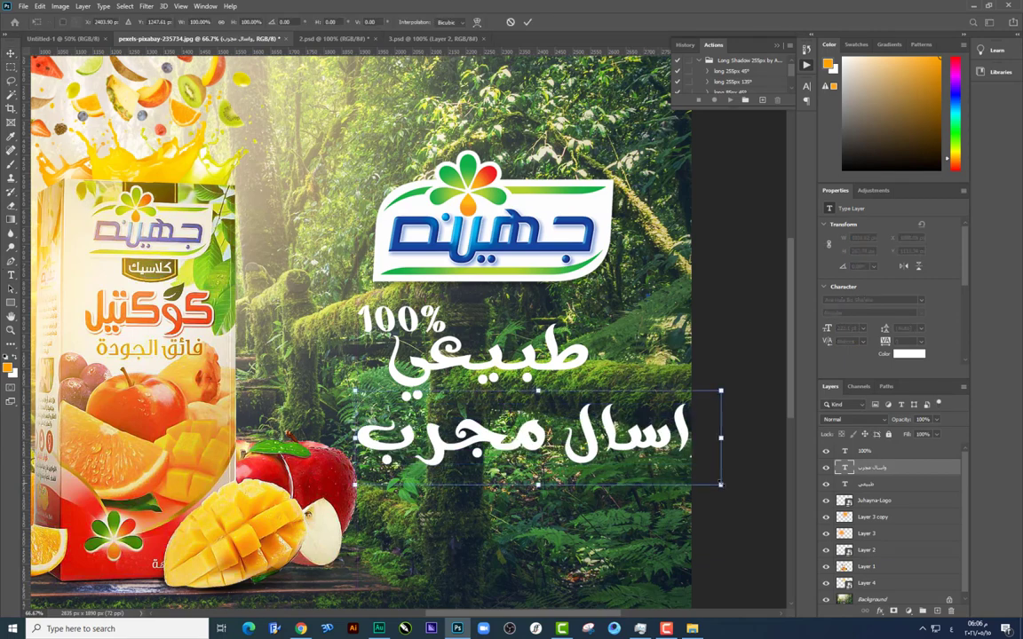
mouse_move(719, 405)
mouse_down()
mouse_move(632, 414)
mouse_move(570, 390)
mouse_move(594, 382)
mouse_up()
key(Return)
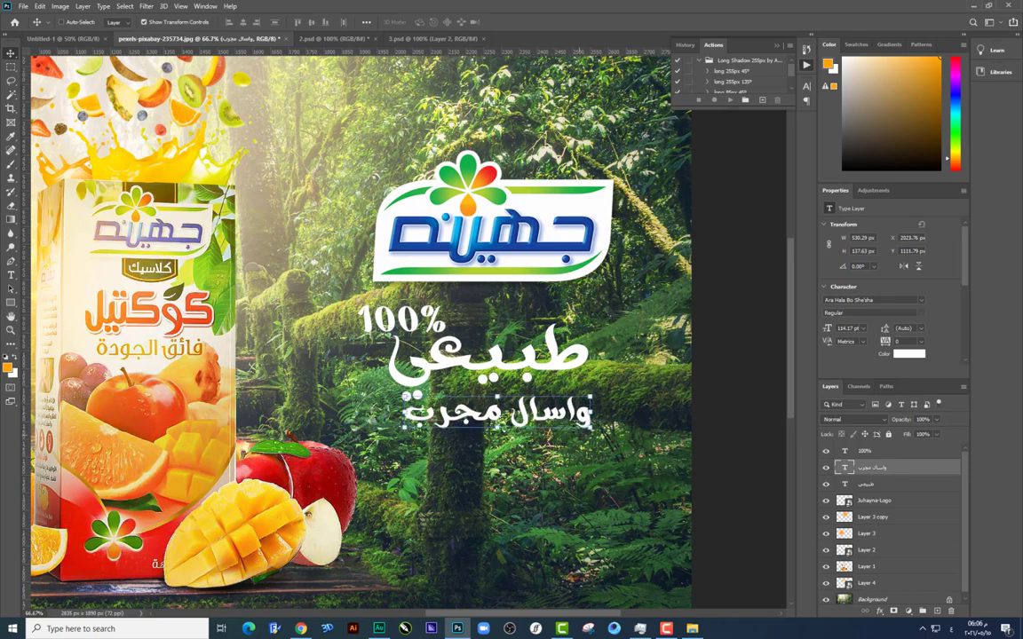
Scale واسال مجرب down to about 98.81 pt, tucked directly beneath طبيعي
key(ctrl+t)
drag(611, 424, 586, 405)
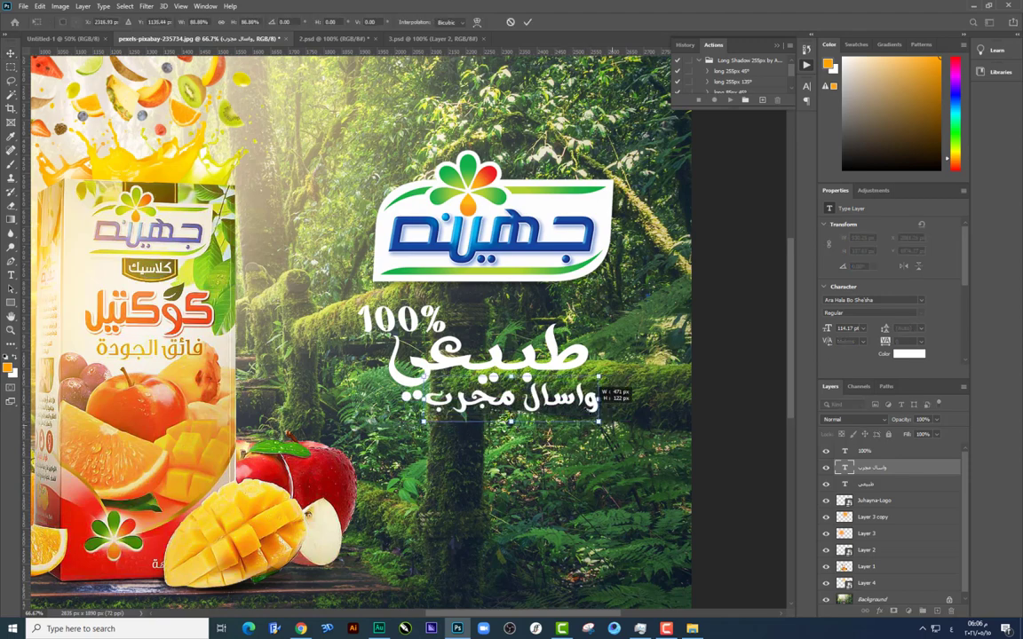
key(Return)
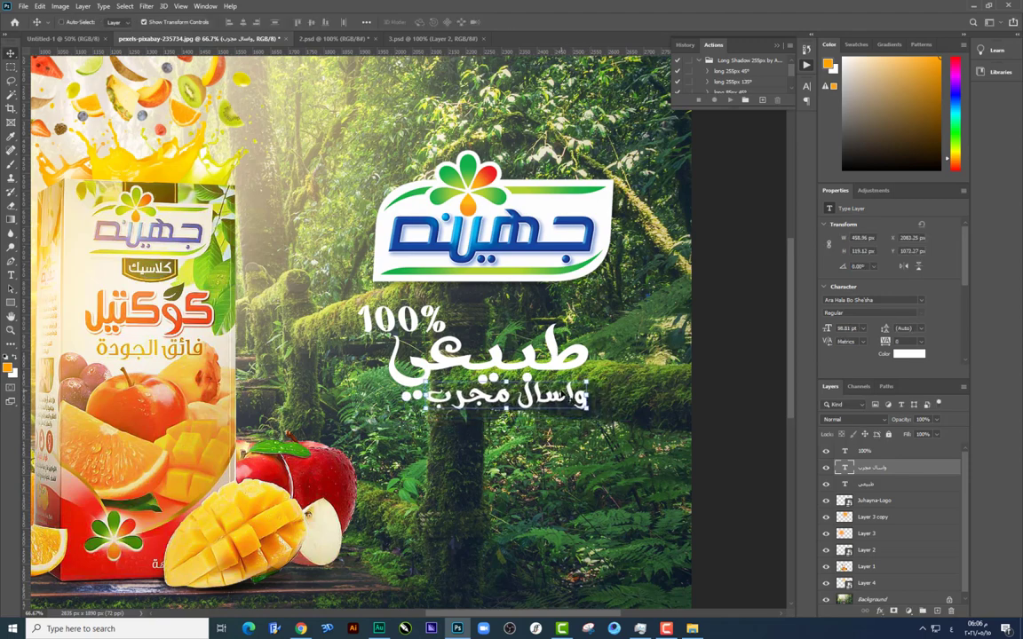
double_click(506, 397)
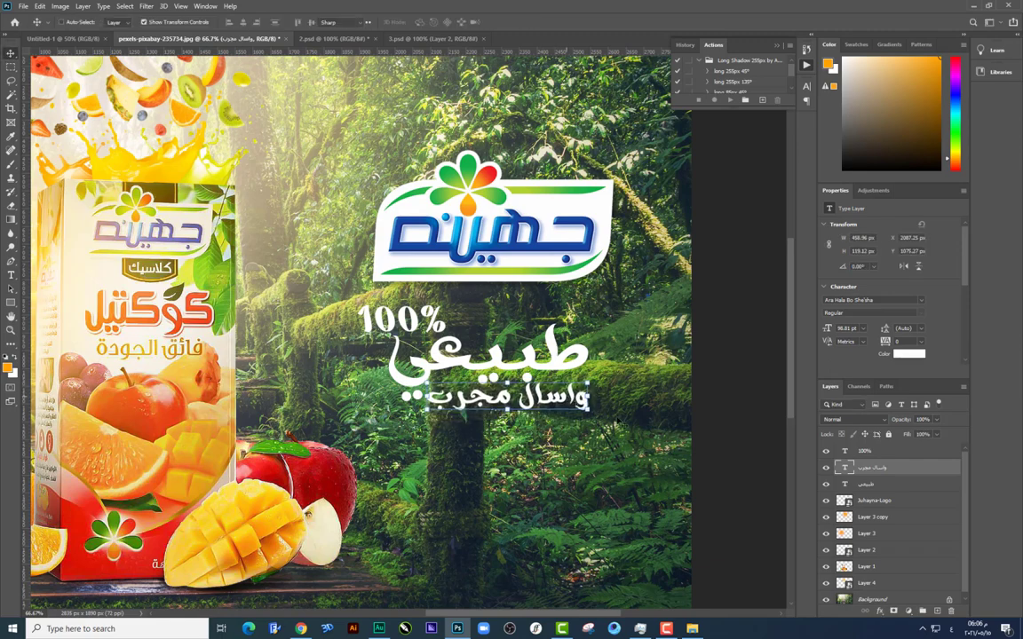
click(893, 484)
Merge the three text layers and apply the 255 px 45° long-shadow action
shift+click(866, 451)
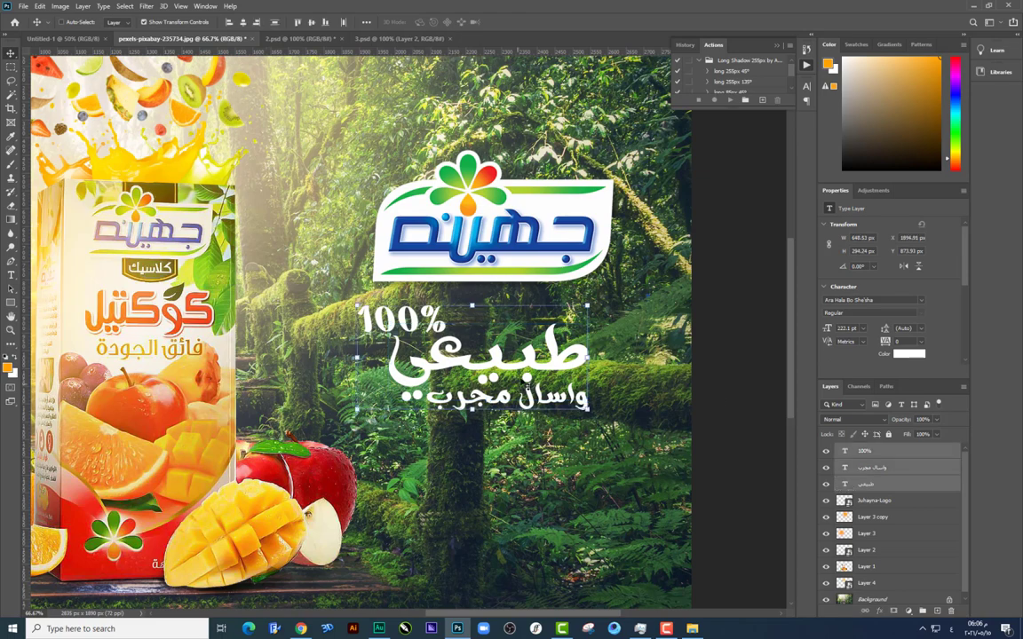
key(v)
drag(551, 345, 555, 344)
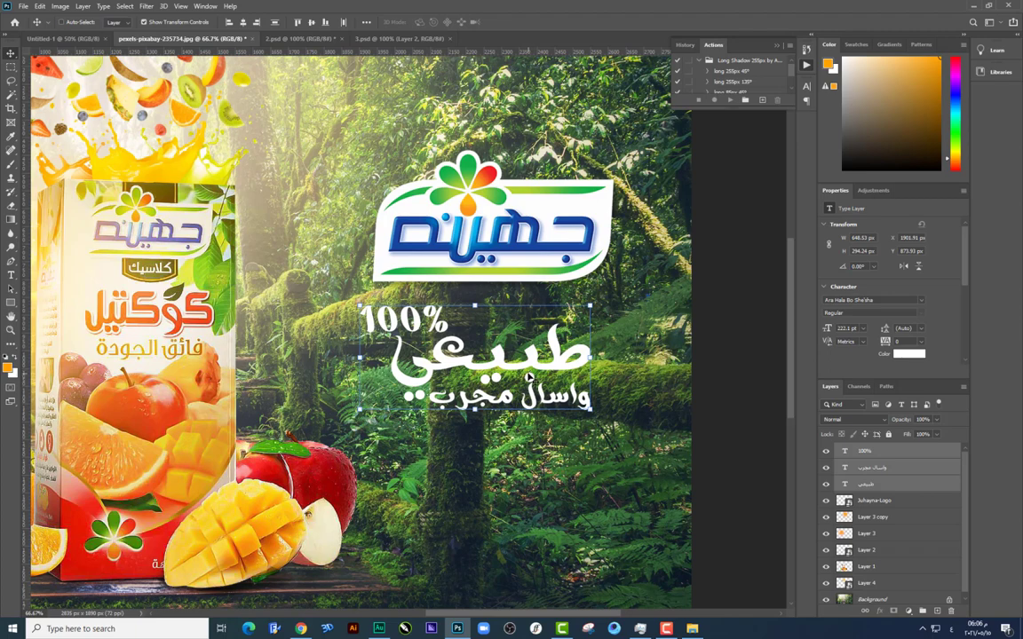
key(ctrl+e)
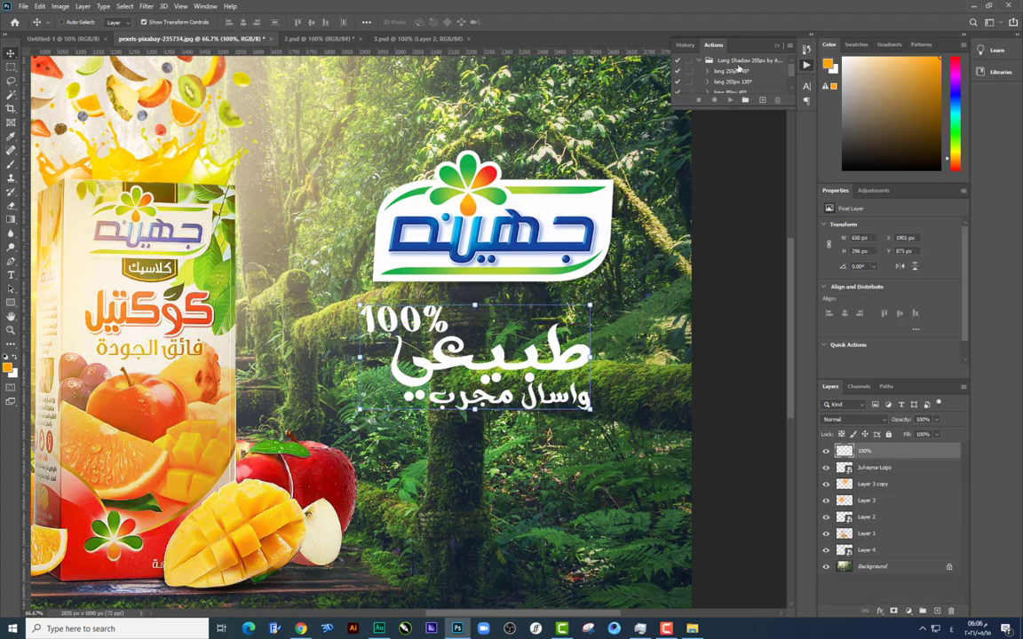
click(739, 70)
click(731, 99)
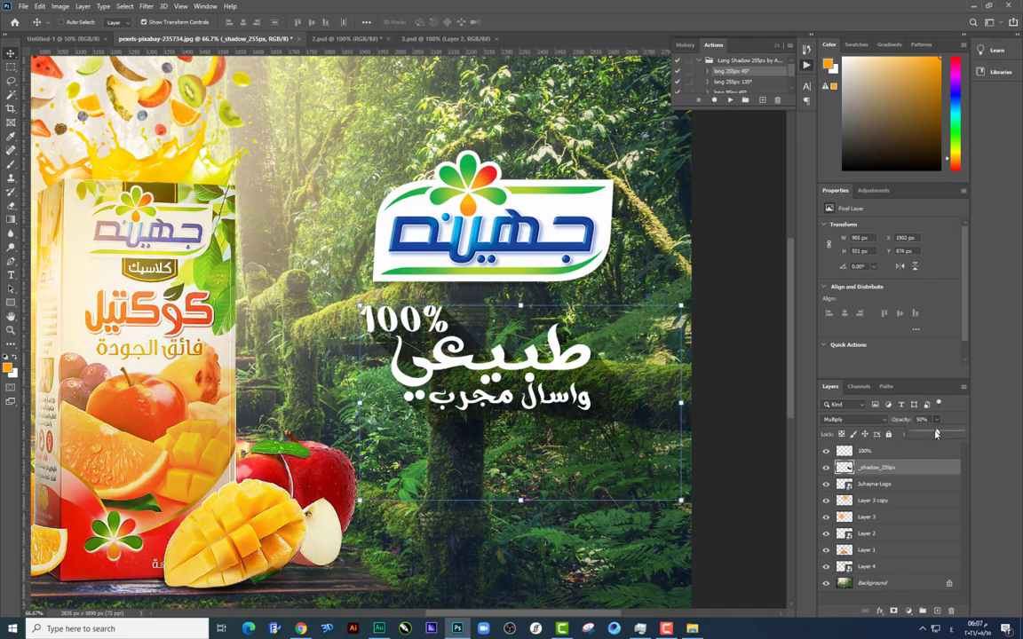
Set the shadow to 62% opacity, enlarge the text and shadow slightly, and select all layers
drag(936, 434, 945, 436)
key(ctrl+minus)
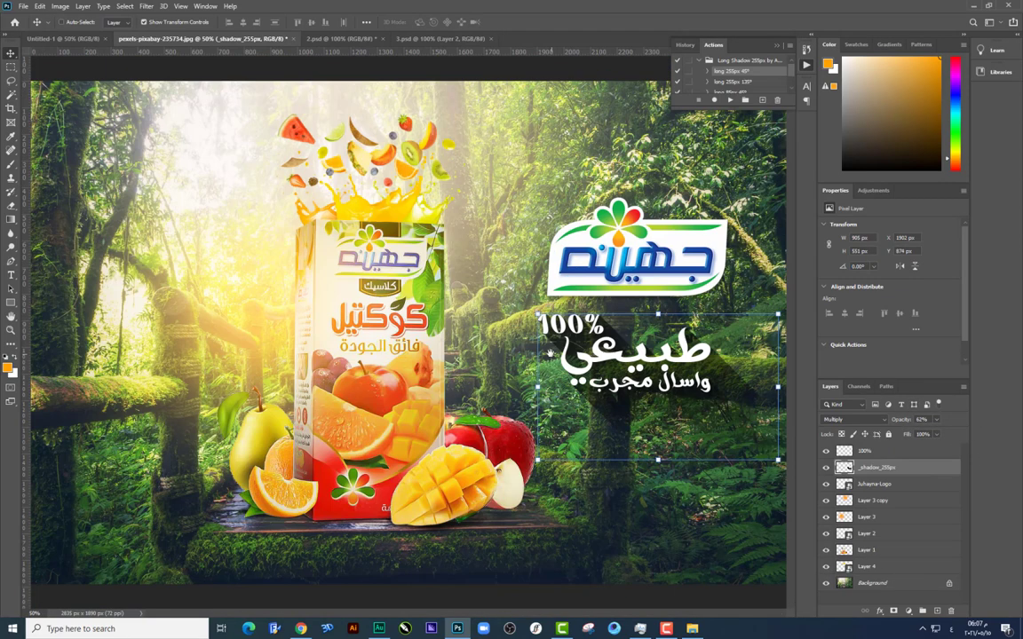
key(ctrl+minus)
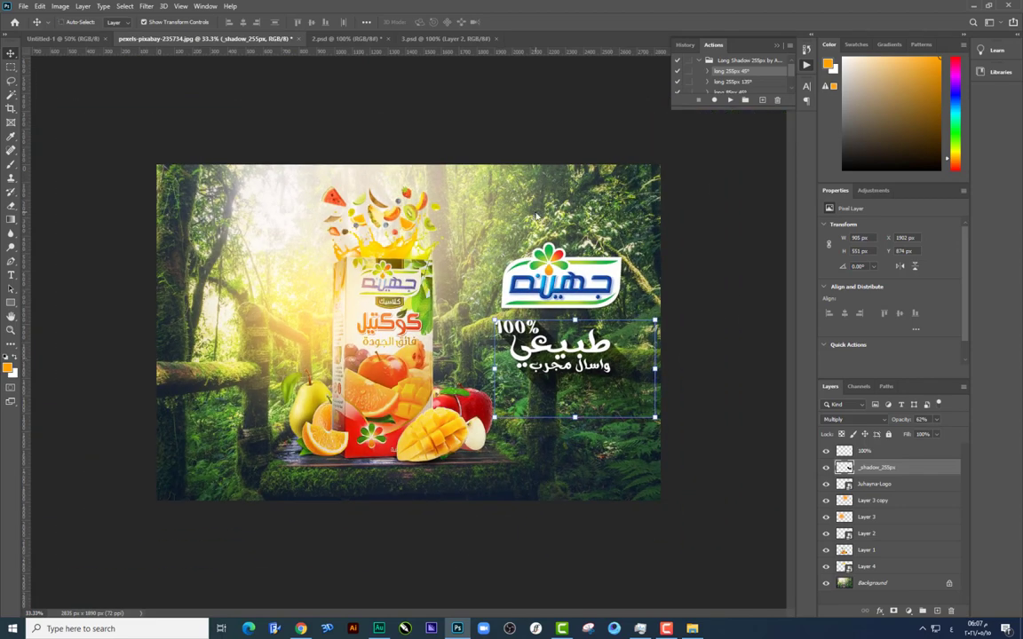
shift+click(874, 453)
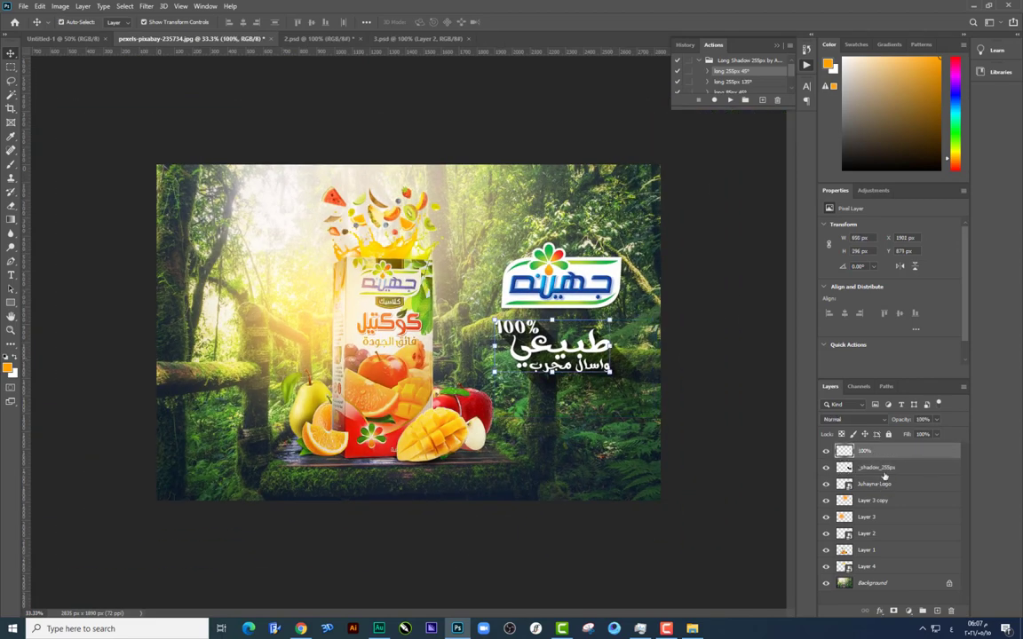
drag(593, 377, 627, 374)
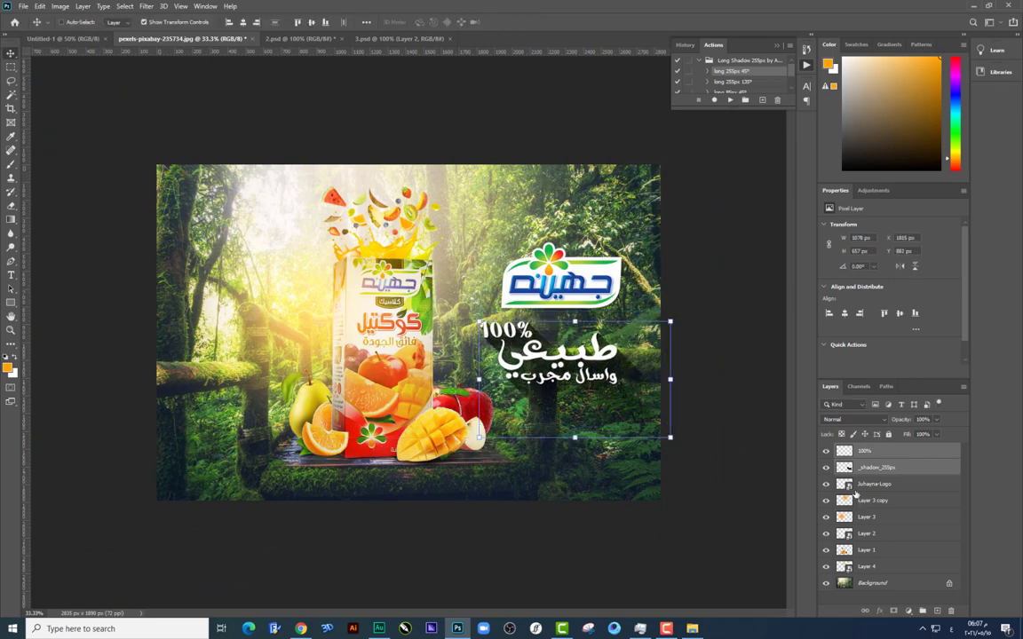
key(ctrl+alt+a)
Flatten the poster and copy the whole canvas to a new Layer 1
key(ctrl+e)
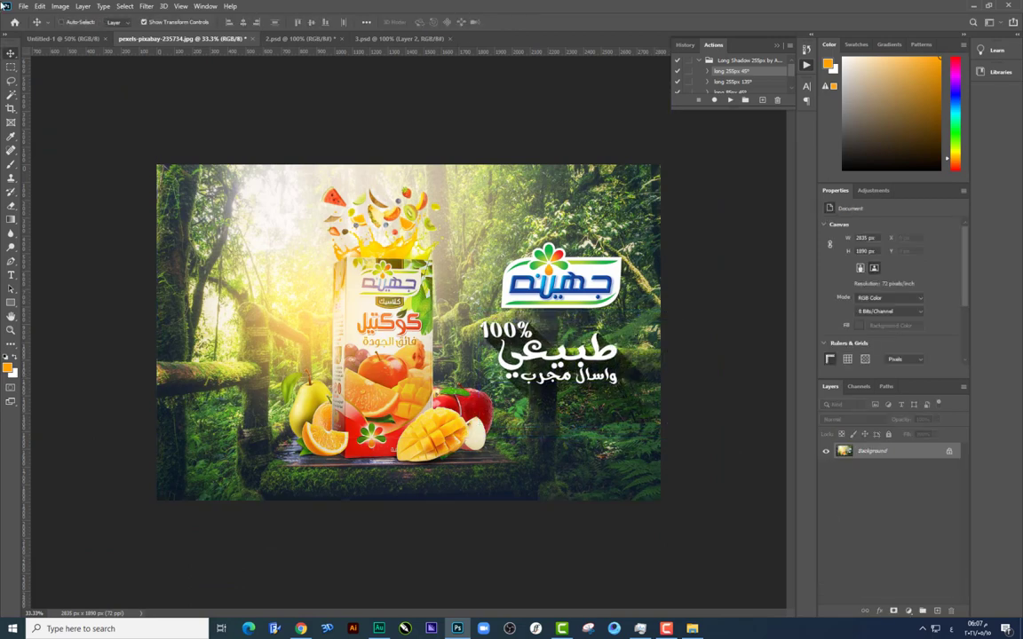
click(11, 65)
key(ctrl+a)
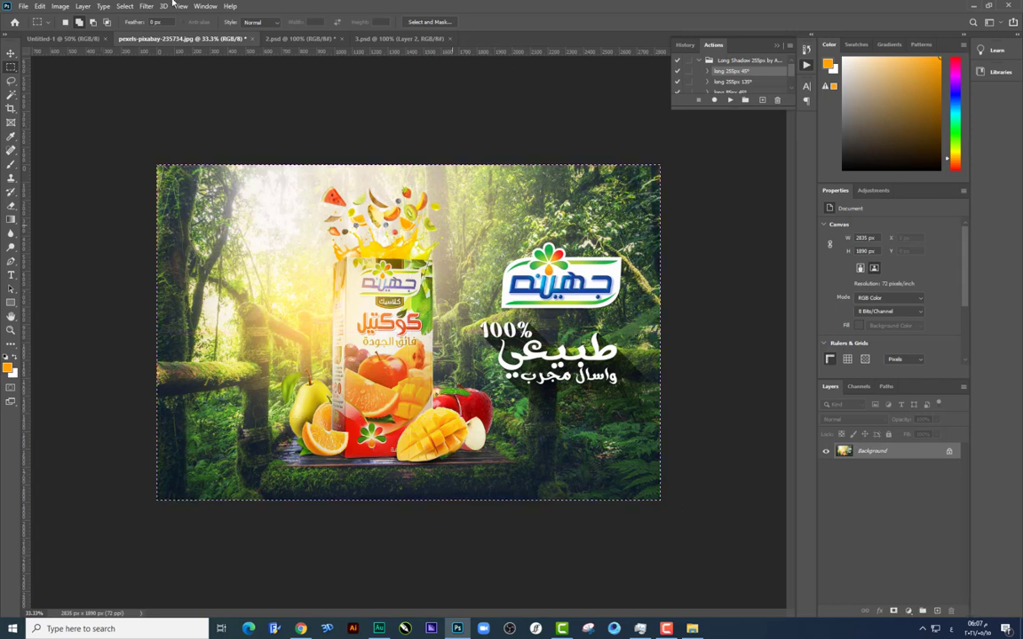
key(ctrl+j)
In Camera Raw, set temperature -11, tint +8, raise contrast and whites +4
click(147, 6)
click(204, 66)
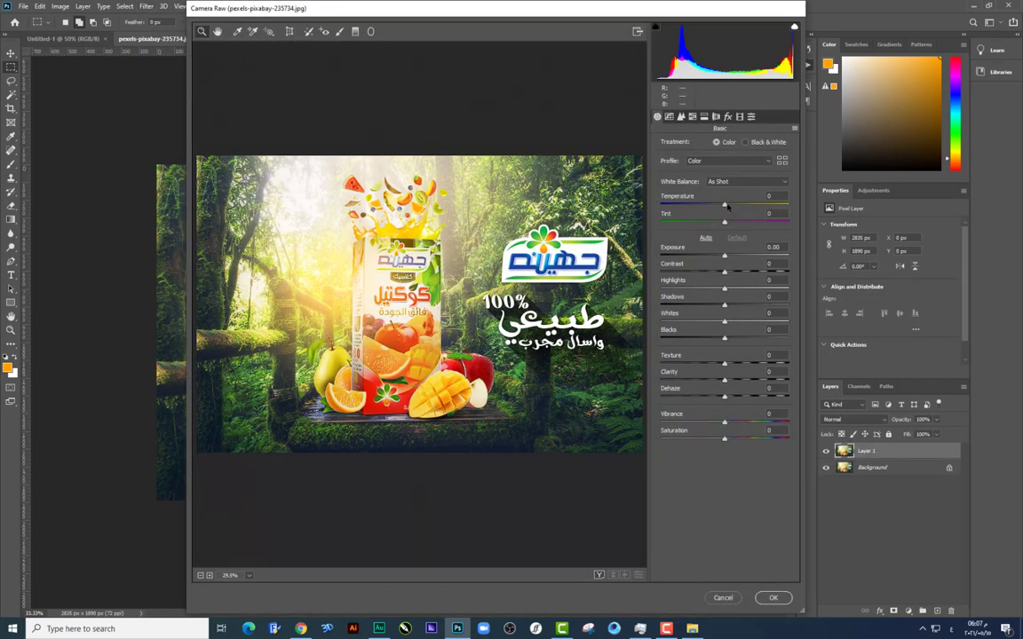
drag(727, 206, 722, 225)
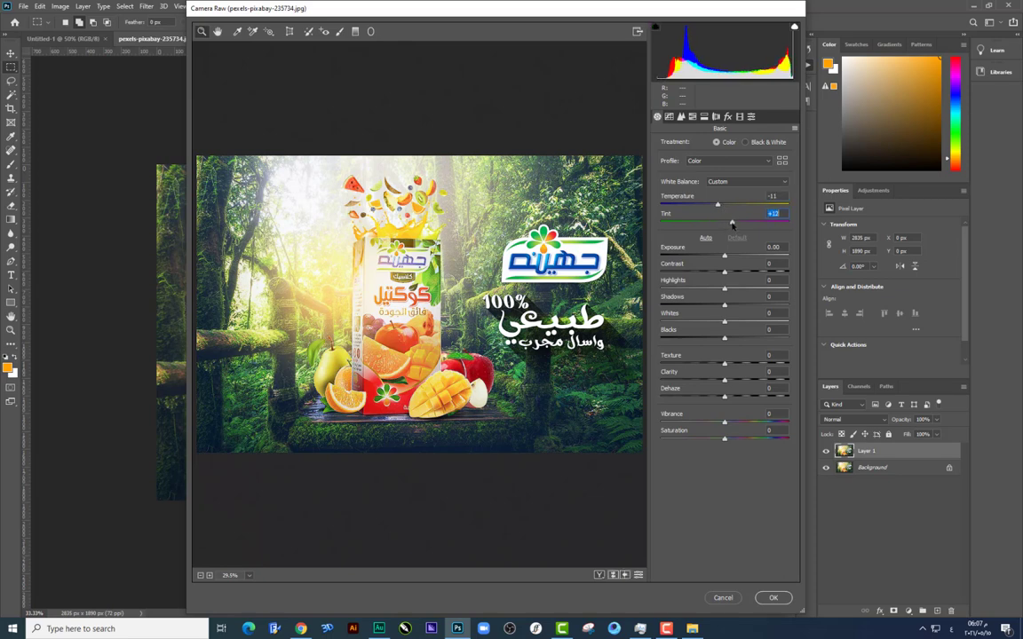
drag(724, 271, 737, 272)
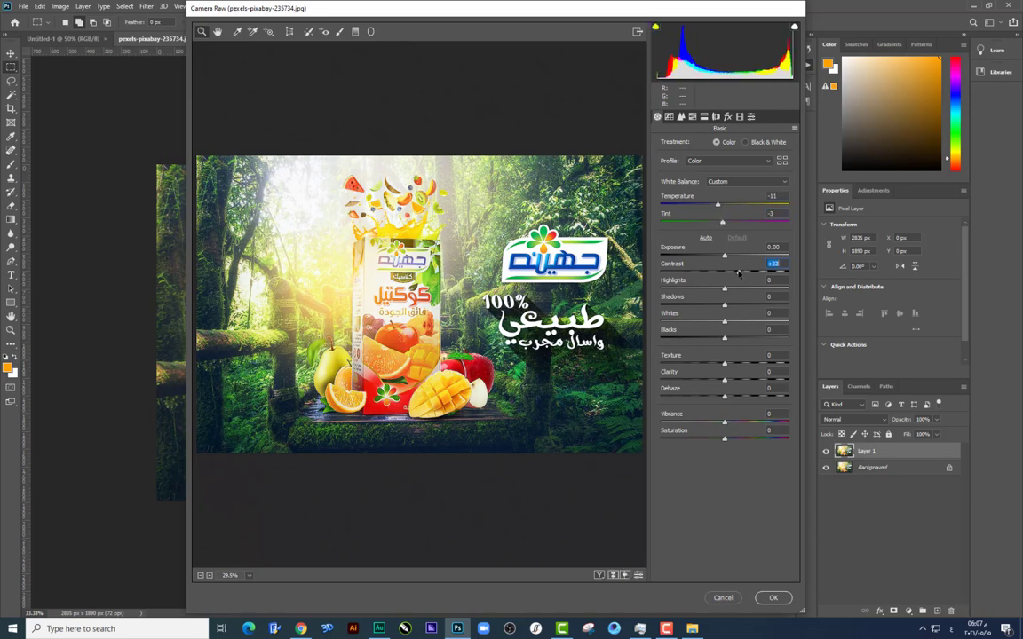
mouse_move(725, 321)
mouse_down()
mouse_move(731, 307)
mouse_move(736, 425)
mouse_up()
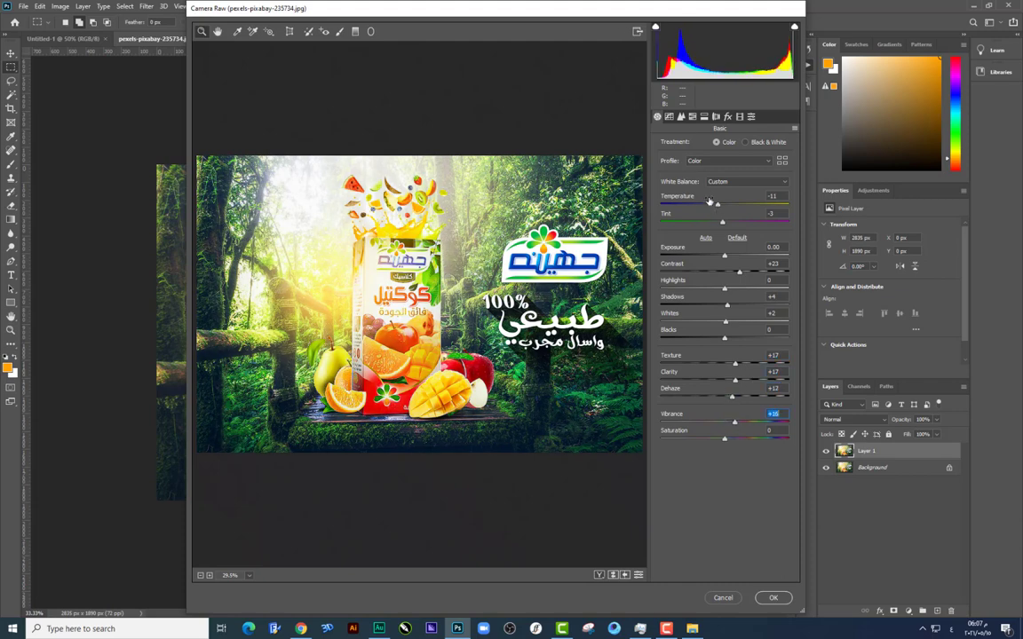
drag(722, 223, 730, 223)
key(Up)
key(Up)
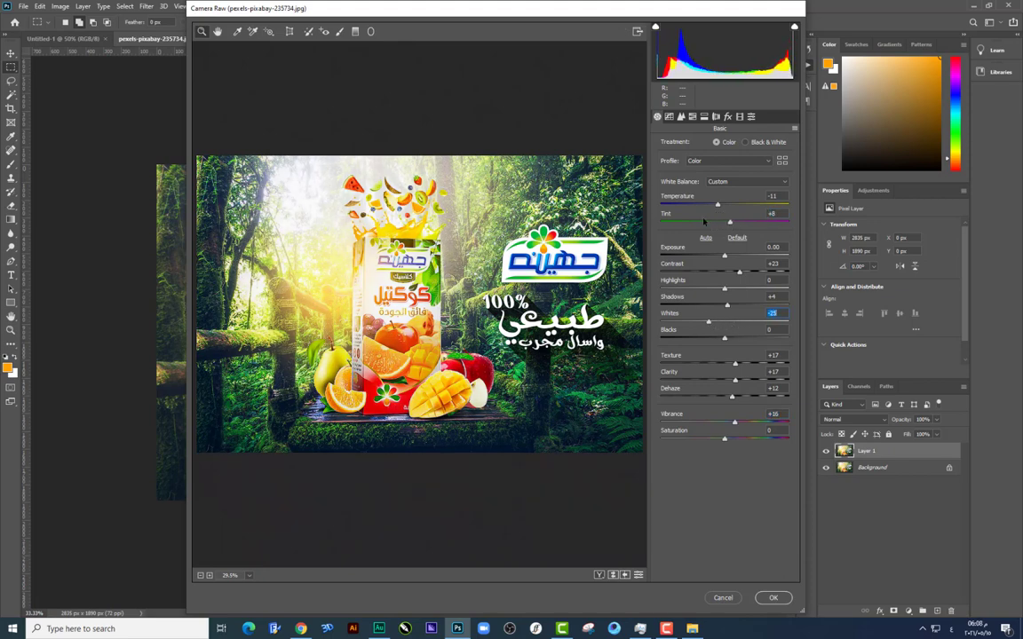
Set tone curve Lights +1 and Darks +8, shift the greens hue, and apply the grade
click(680, 117)
click(726, 324)
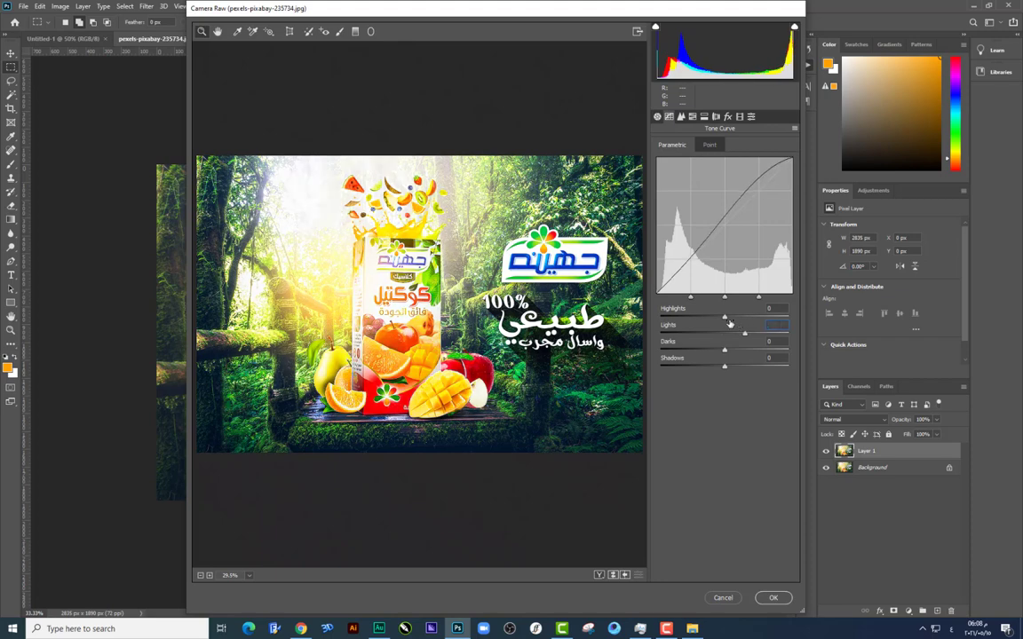
key(Up)
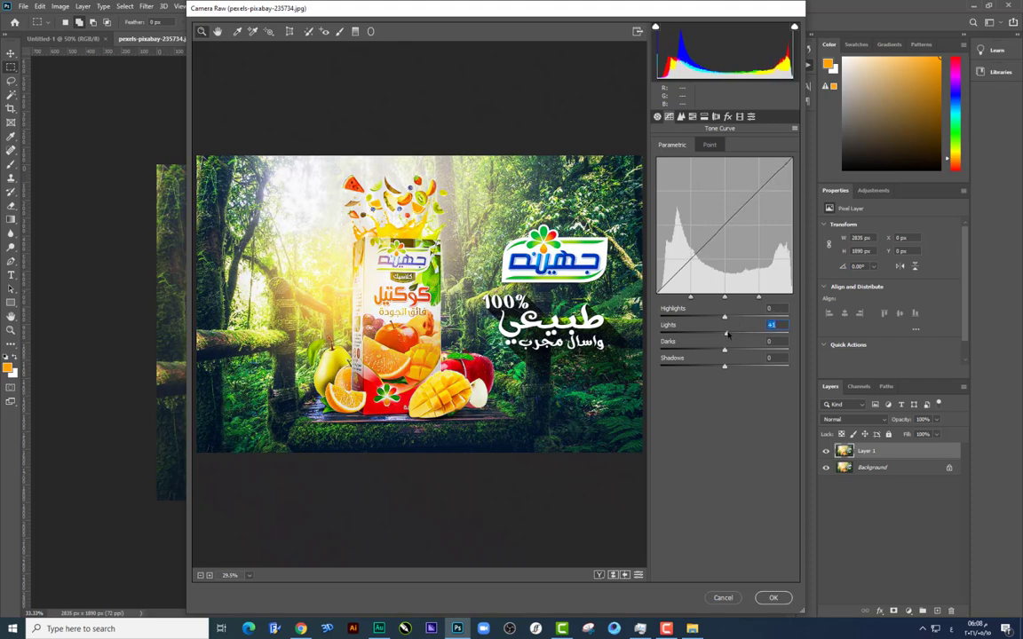
click(729, 351)
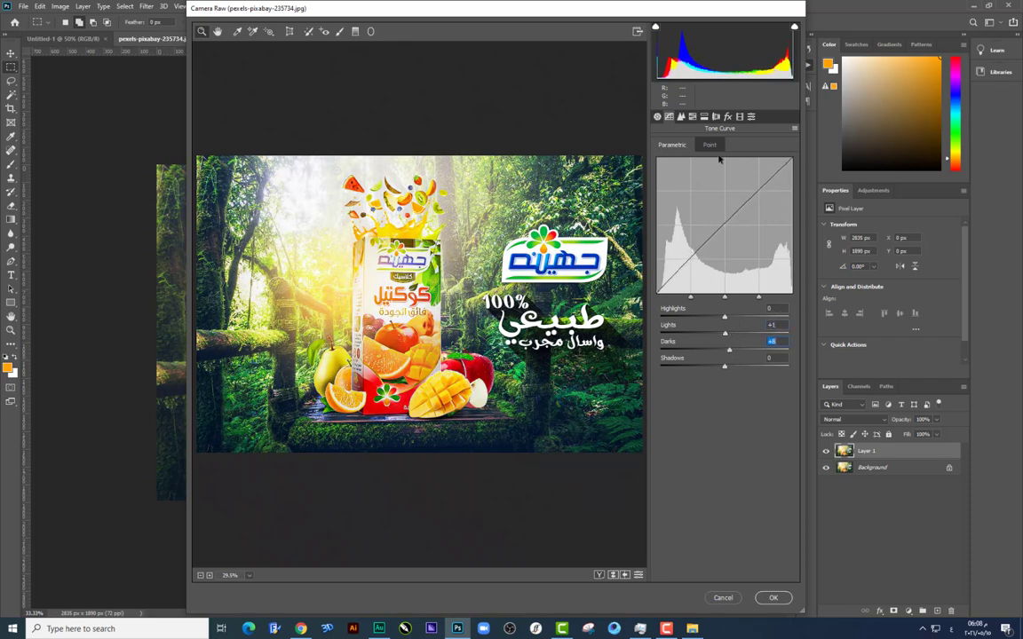
click(681, 116)
mouse_move(725, 225)
mouse_down()
mouse_move(737, 222)
mouse_move(730, 237)
mouse_up()
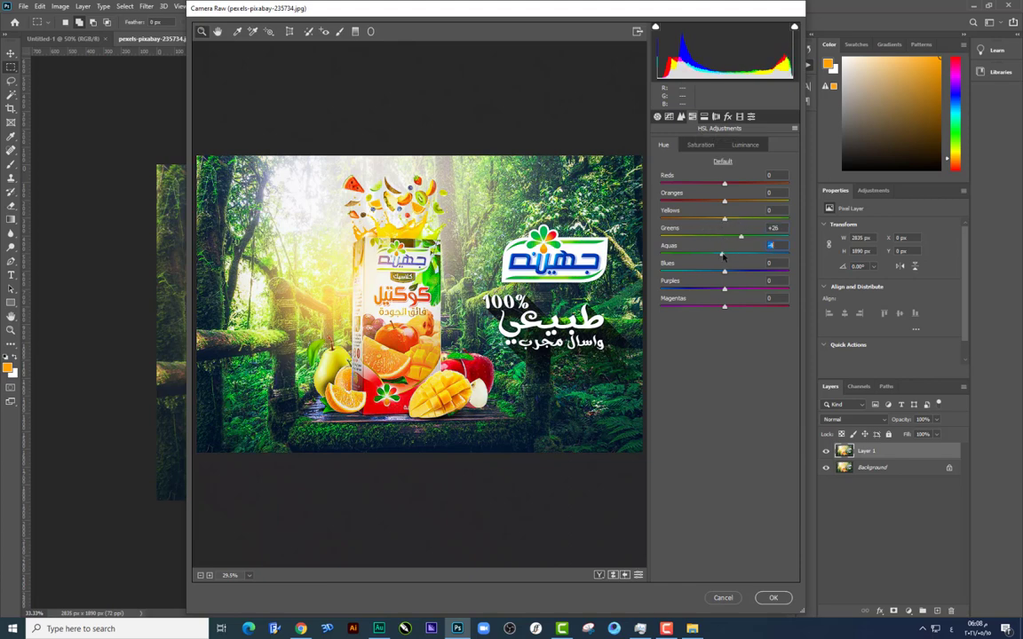
click(773, 597)
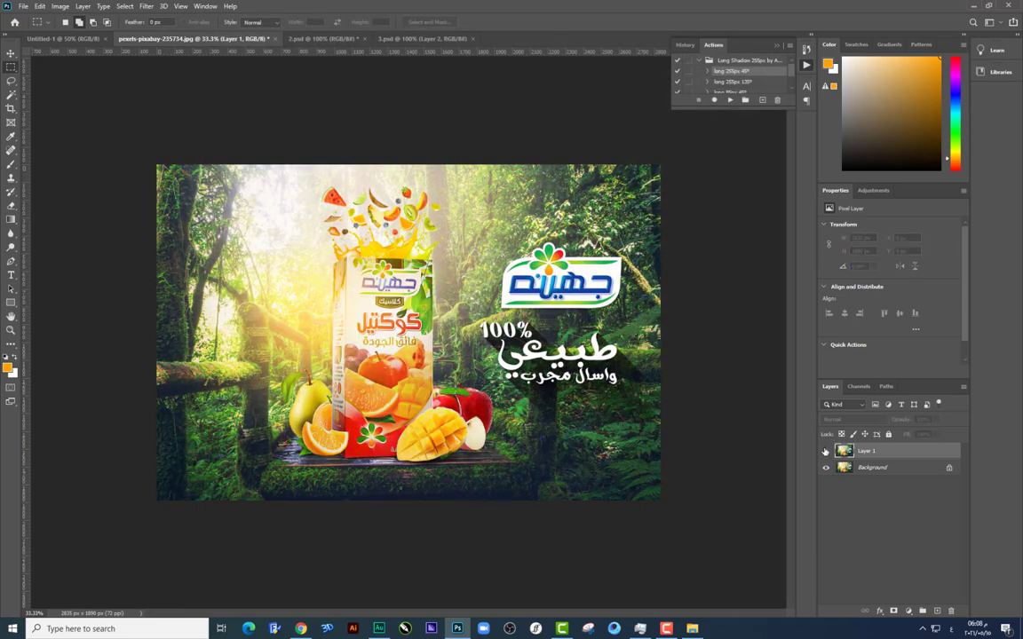
Hide all panels and toolbars and zoom the finished Juhayna poster to 50%
key(Tab)
key(ctrl+plus)
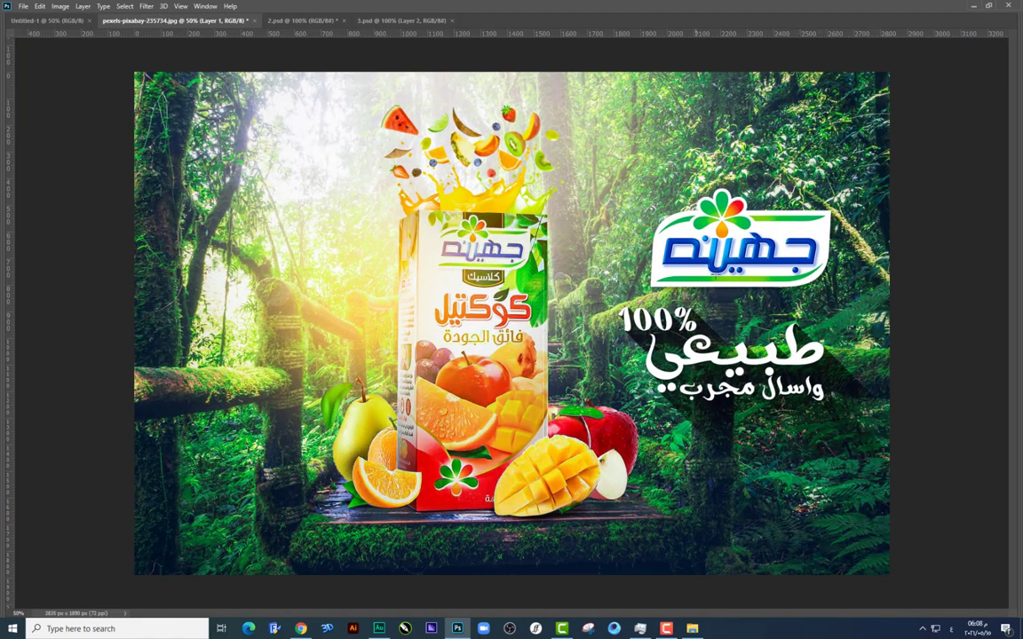